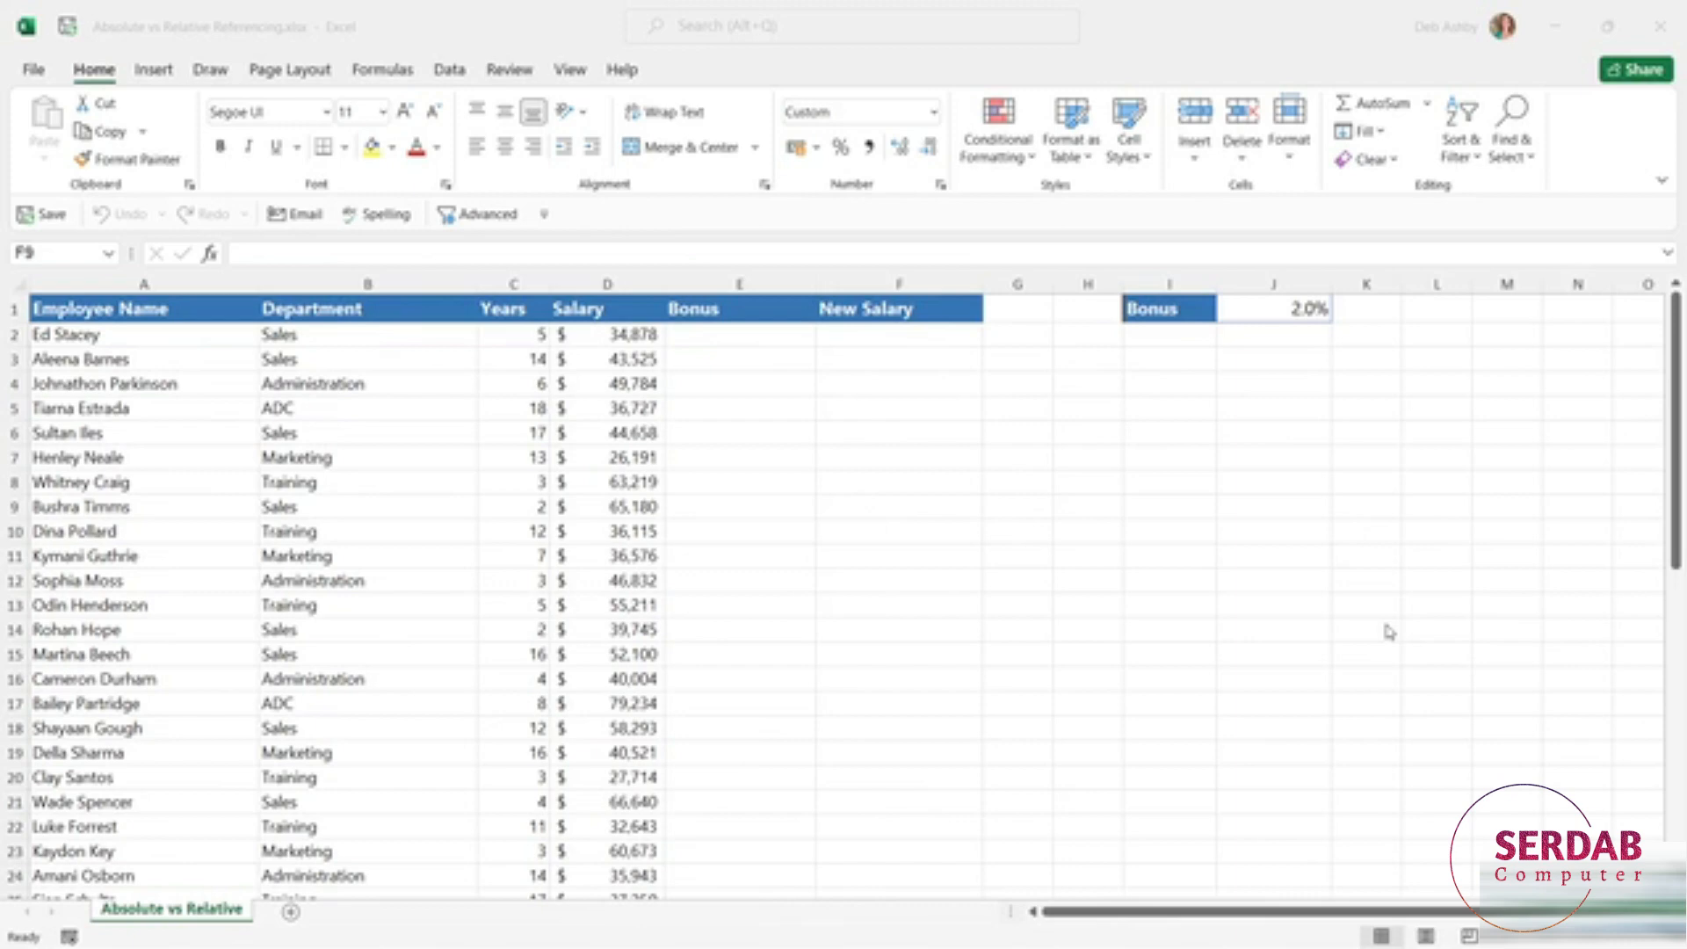
Step: Enter the sample values 10, 20 and 30 down cells I6 to I8
{"action": "left_click", "coordinate": [1141, 434]}
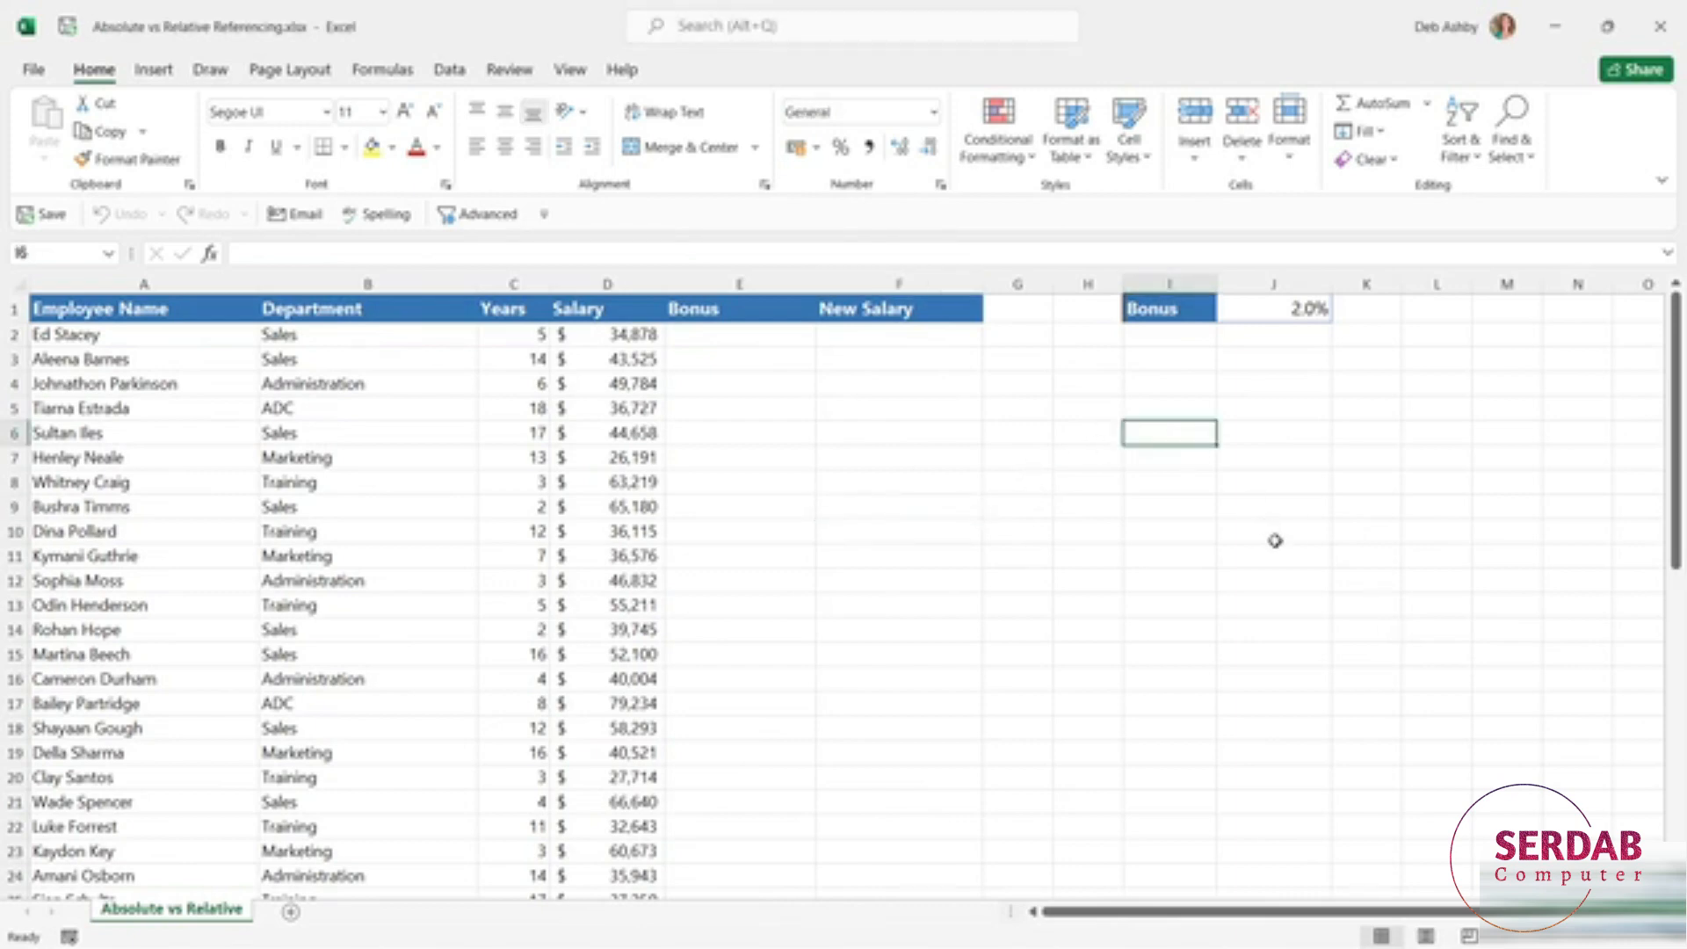
{"action": "type", "text": "10"}
{"action": "key", "text": "Return"}
{"action": "type", "text": "20"}
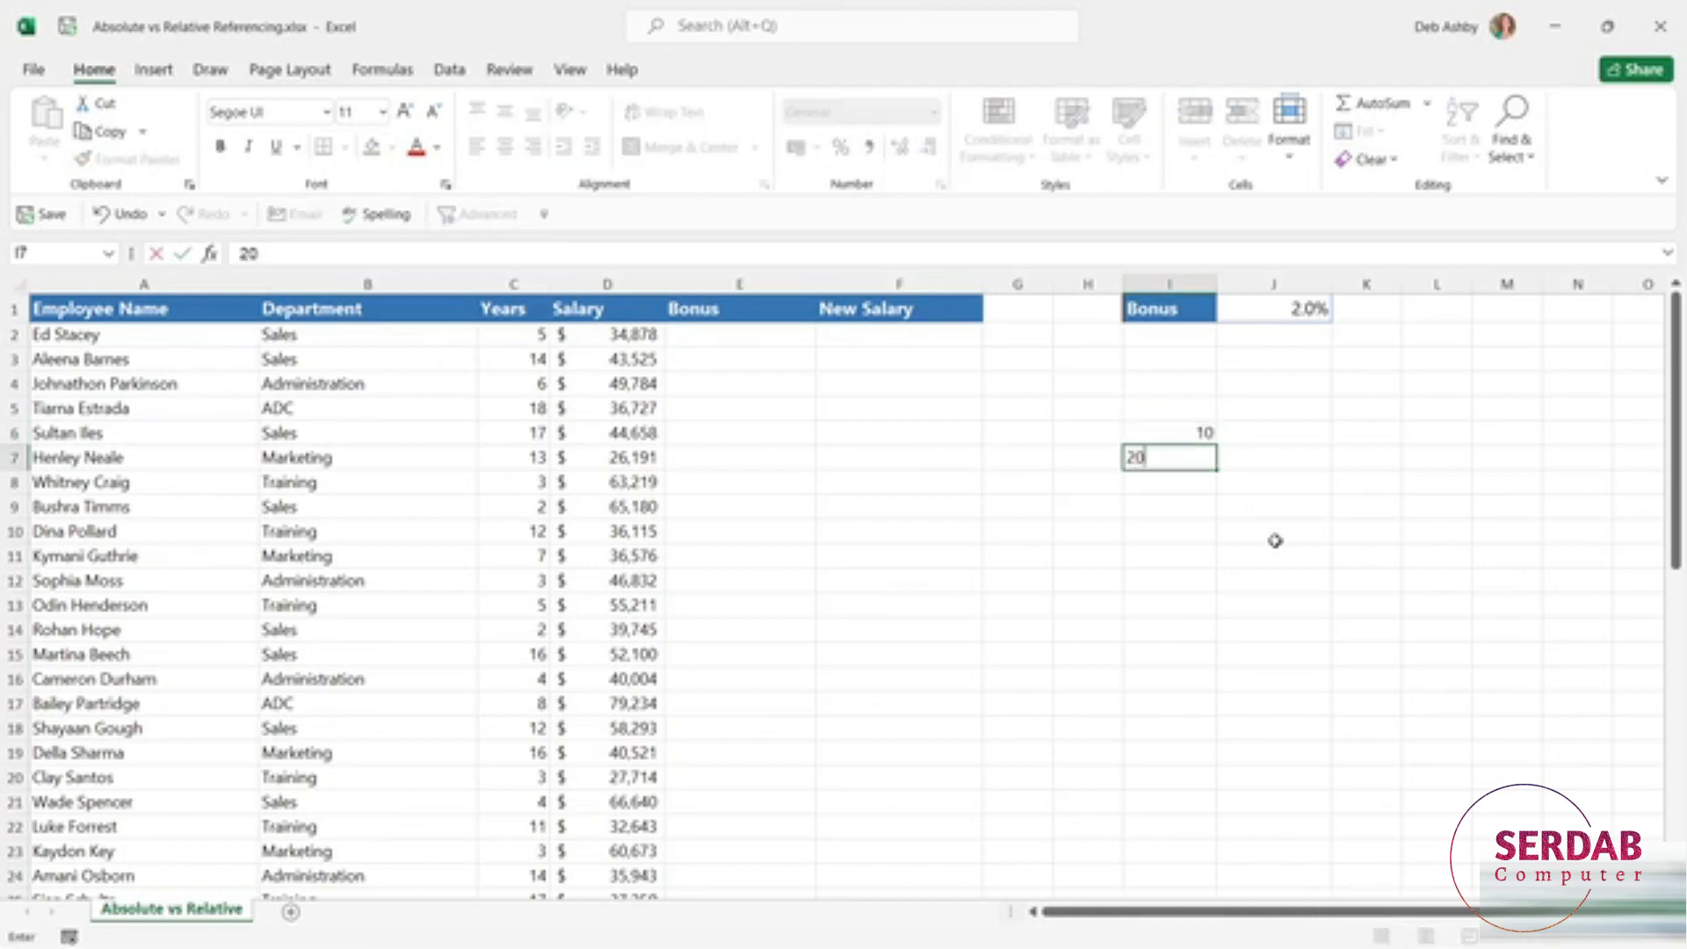
{"action": "key", "text": "Return"}
{"action": "type", "text": "30"}
{"action": "key", "text": "Return"}
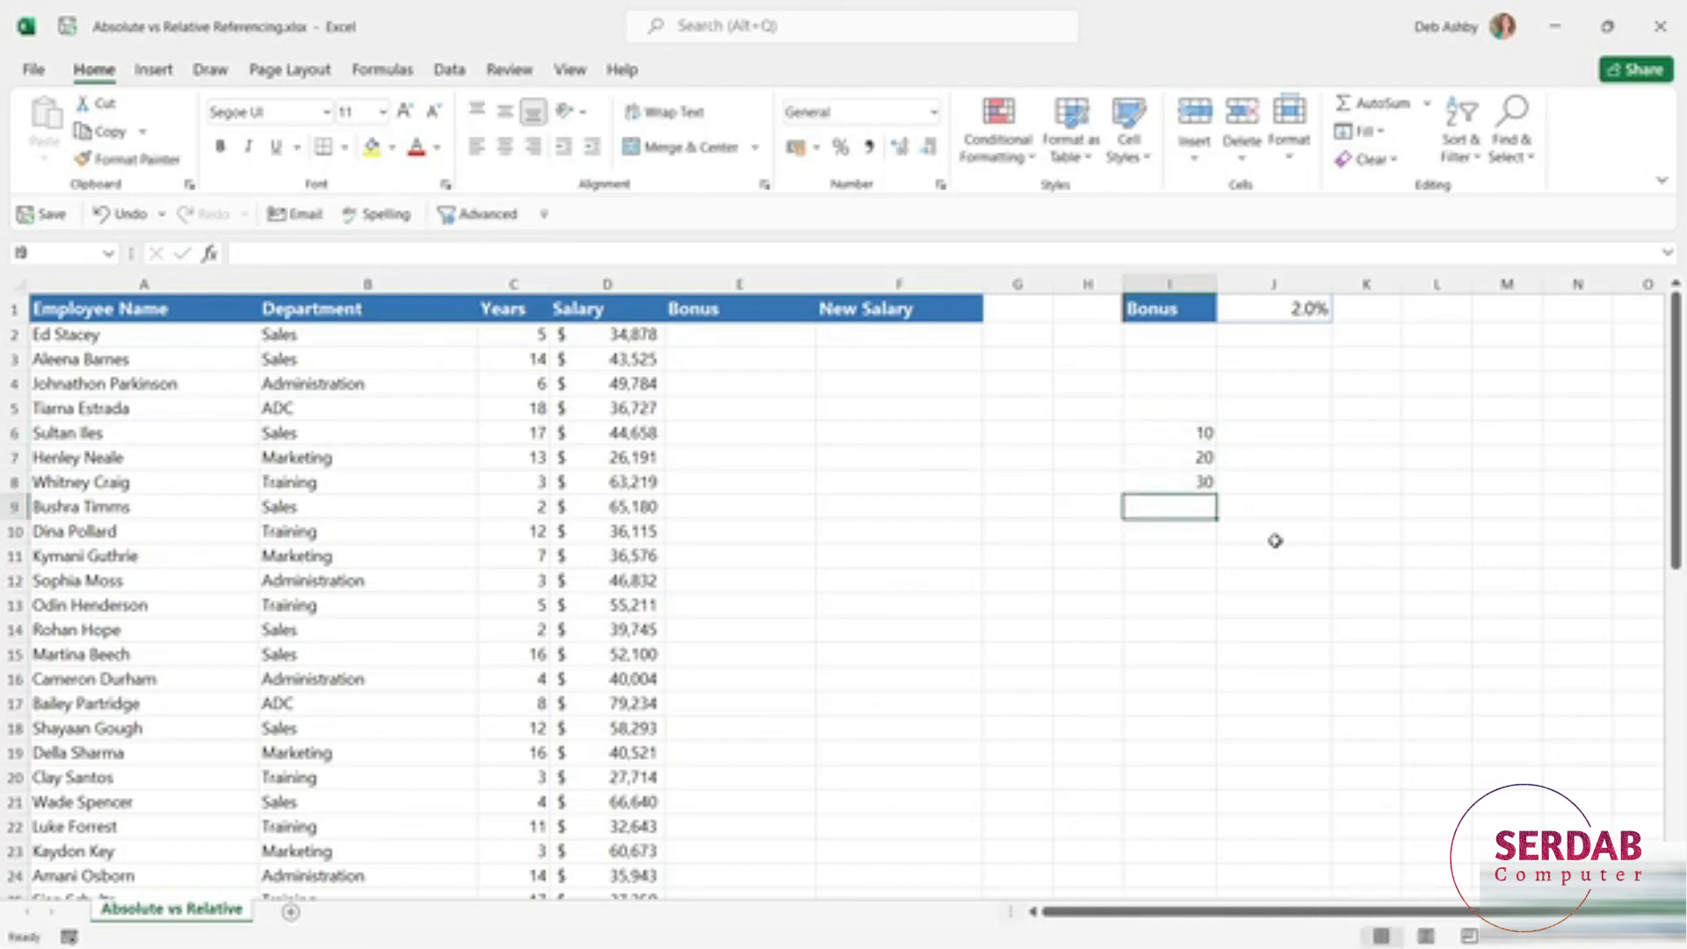
Step: Enter the sample values 10, 3 and 2 down cells J6 to J8
{"action": "left_click", "coordinate": [1311, 433]}
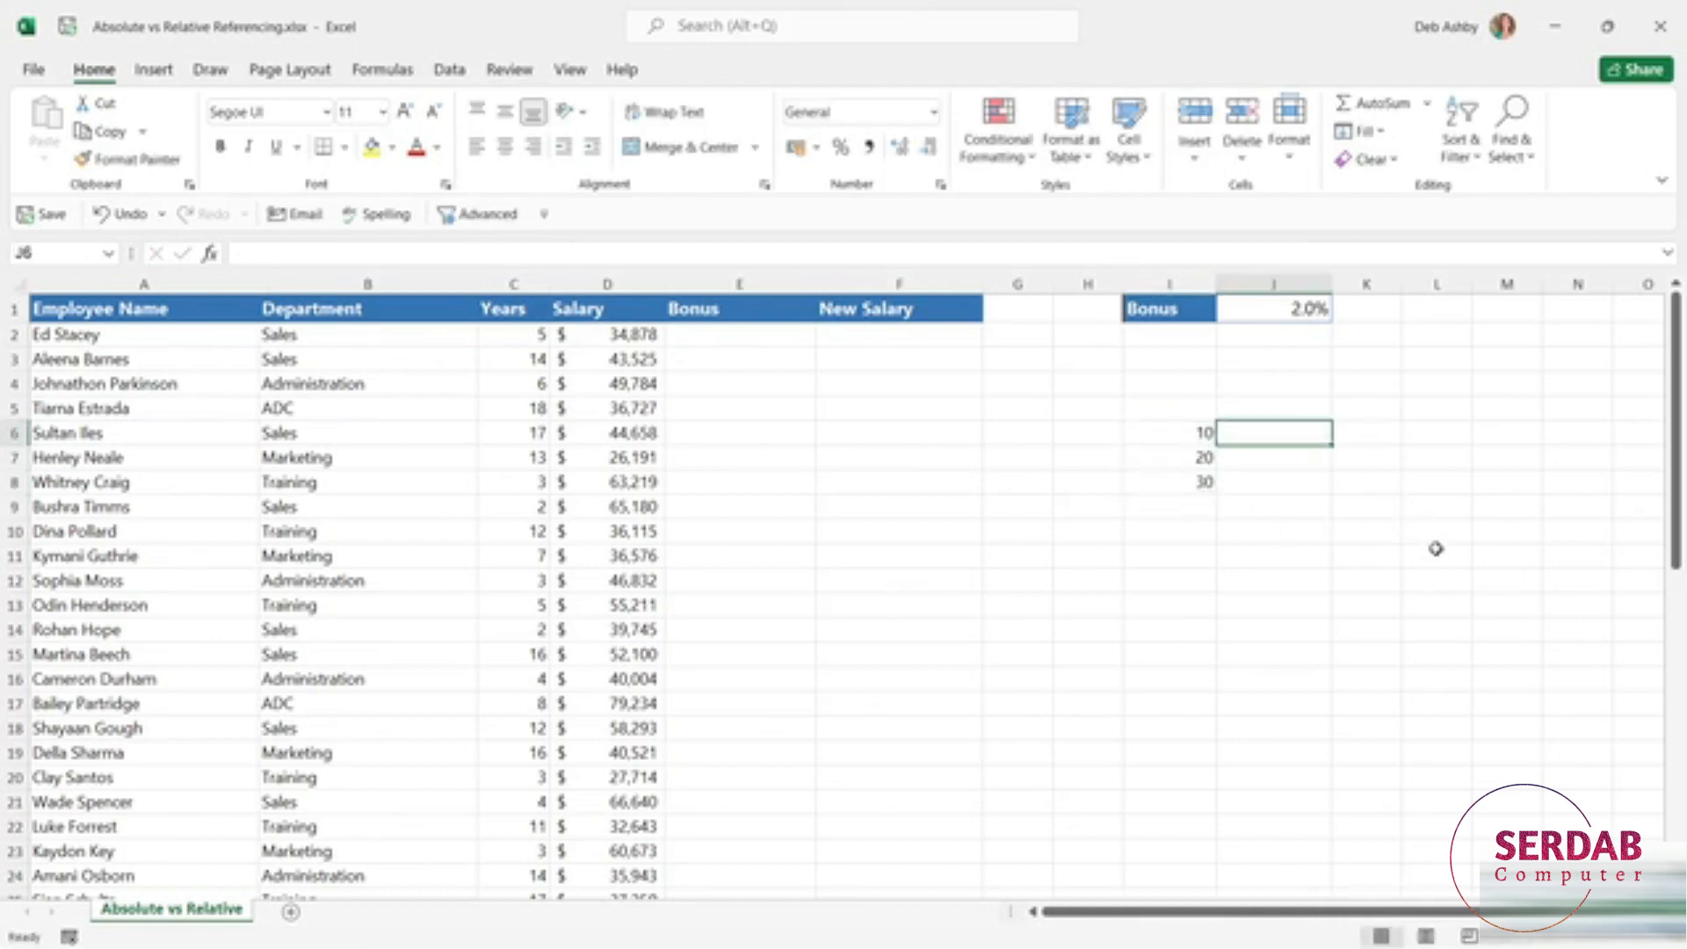
{"action": "type", "text": "10"}
{"action": "key", "text": "Return"}
{"action": "type", "text": "3"}
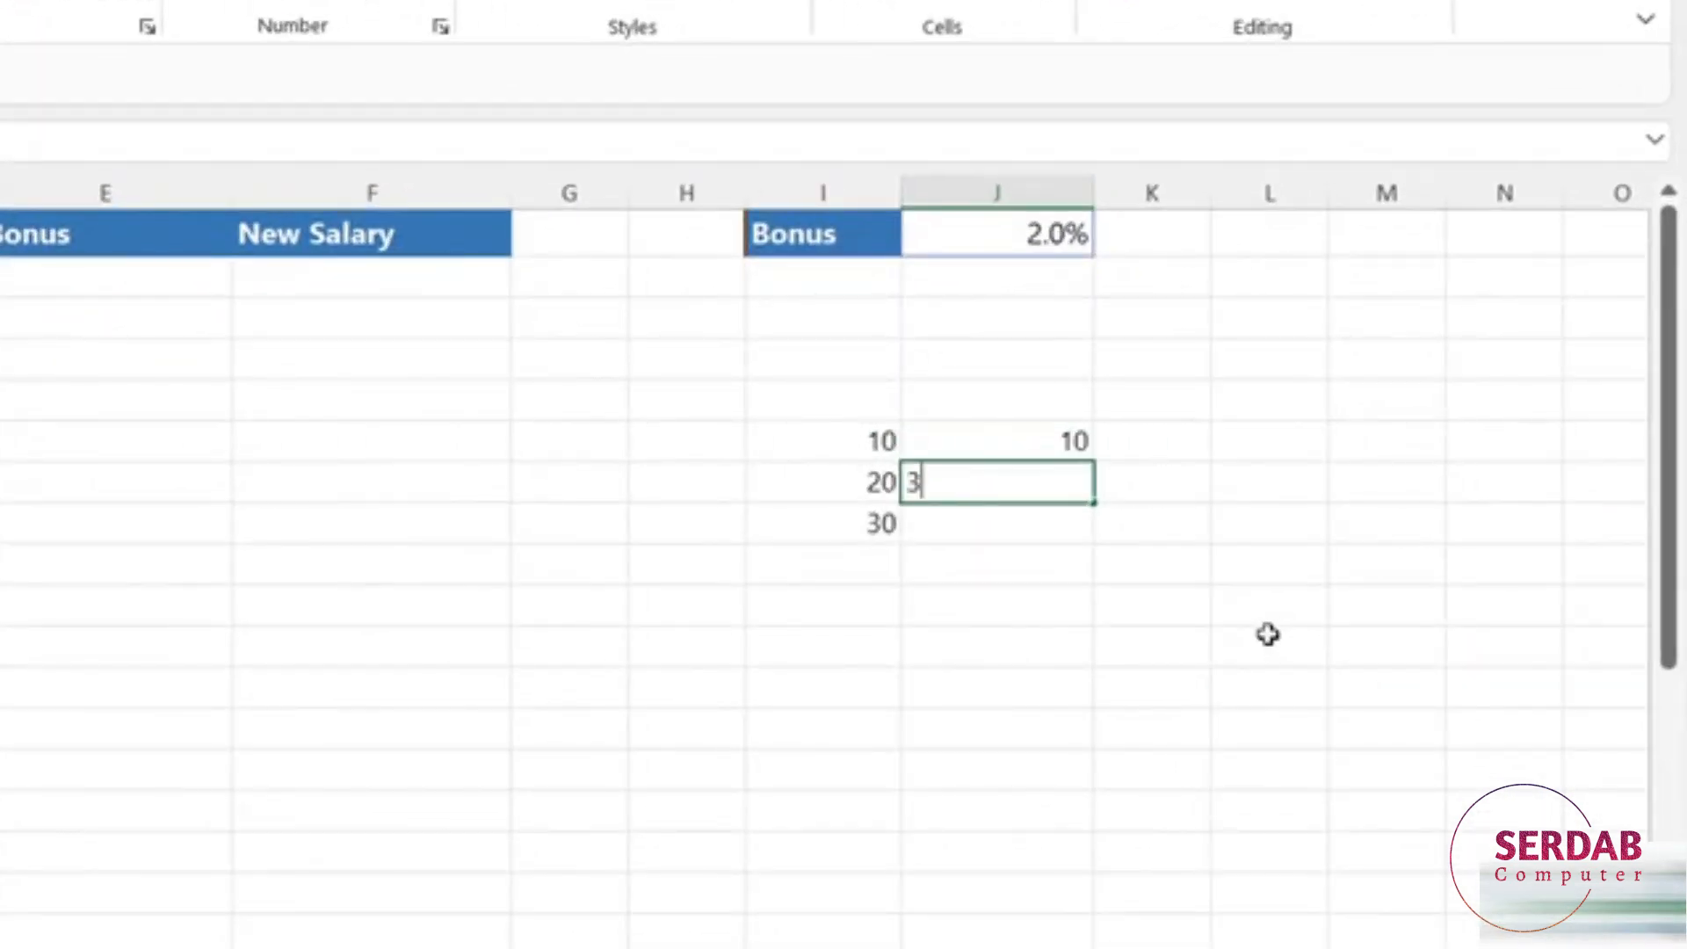
{"action": "key", "text": "Return"}
{"action": "type", "text": "2"}
{"action": "key", "text": "Return"}
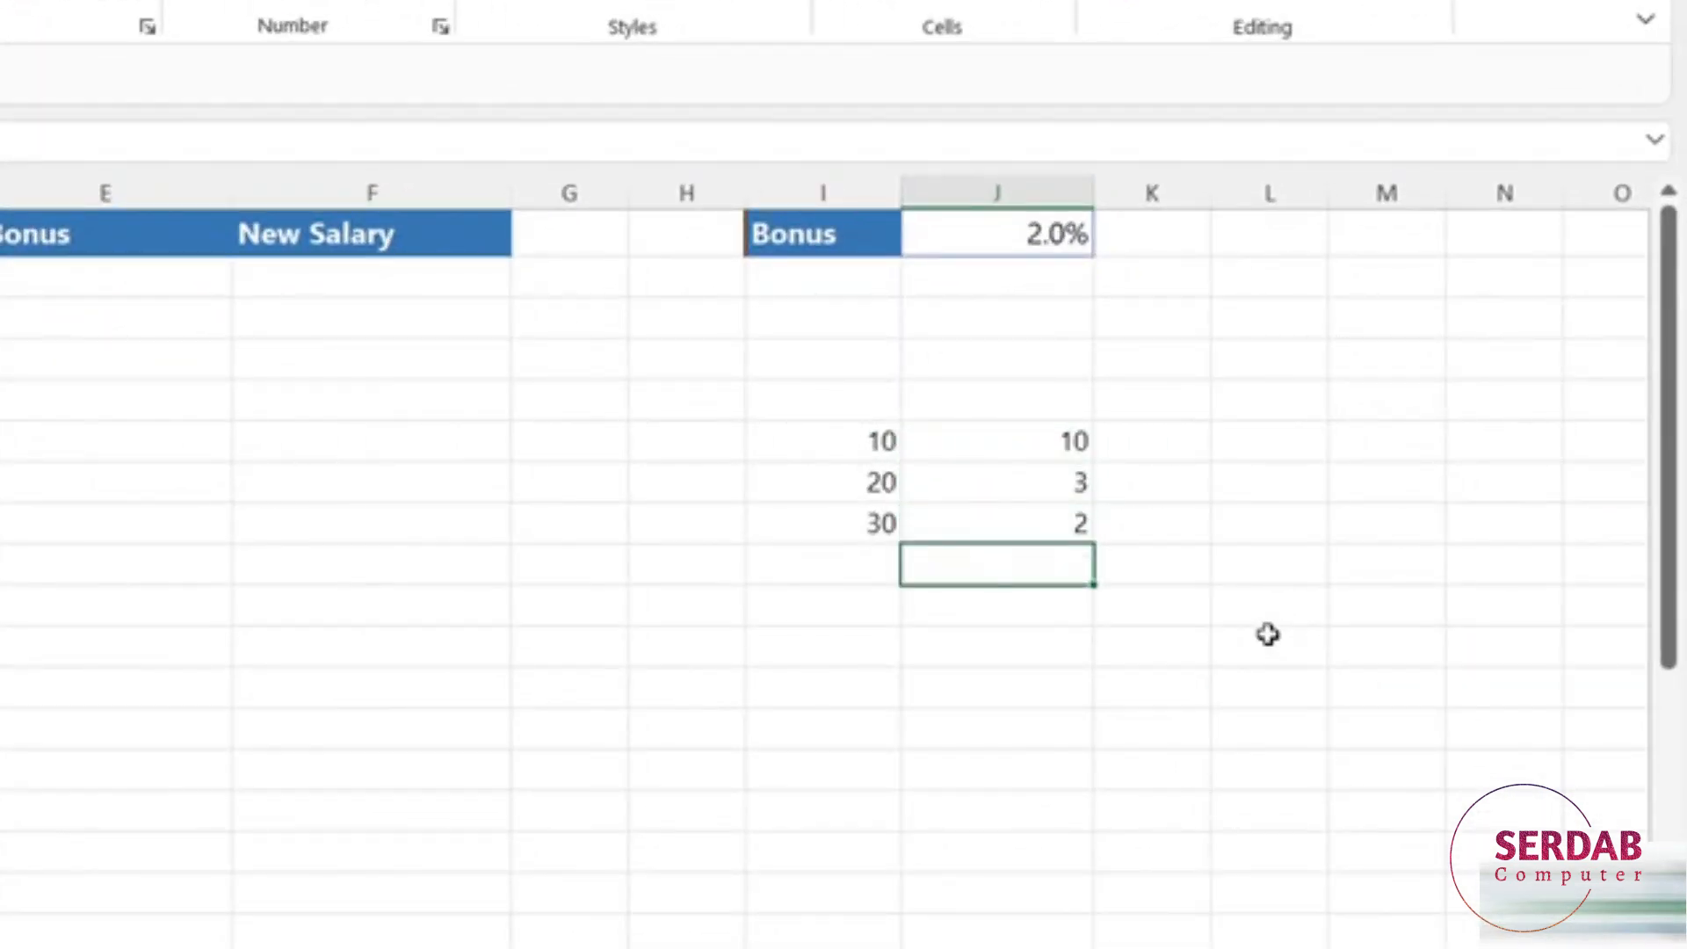
Step: Add the heading Total in cell K5, above the empty column beside the sample values
{"action": "left_click", "coordinate": [1262, 657]}
{"action": "left_click", "coordinate": [1301, 564]}
{"action": "left_click", "coordinate": [1173, 440]}
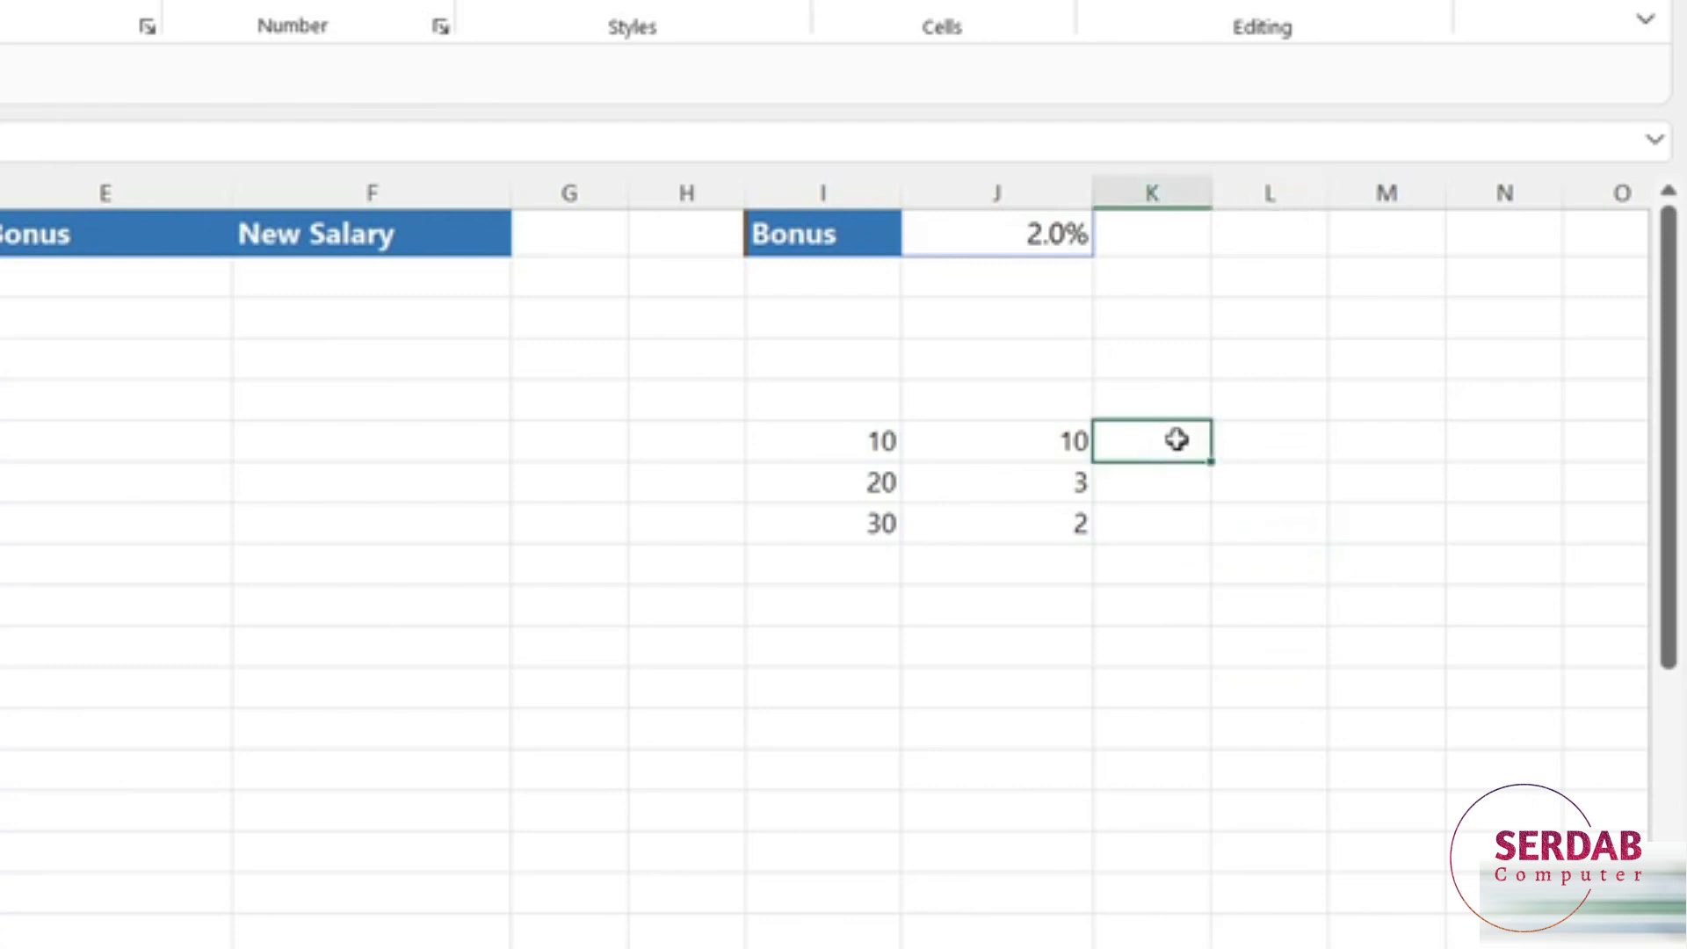
{"action": "key", "text": "Up"}
{"action": "type", "text": "Total"}
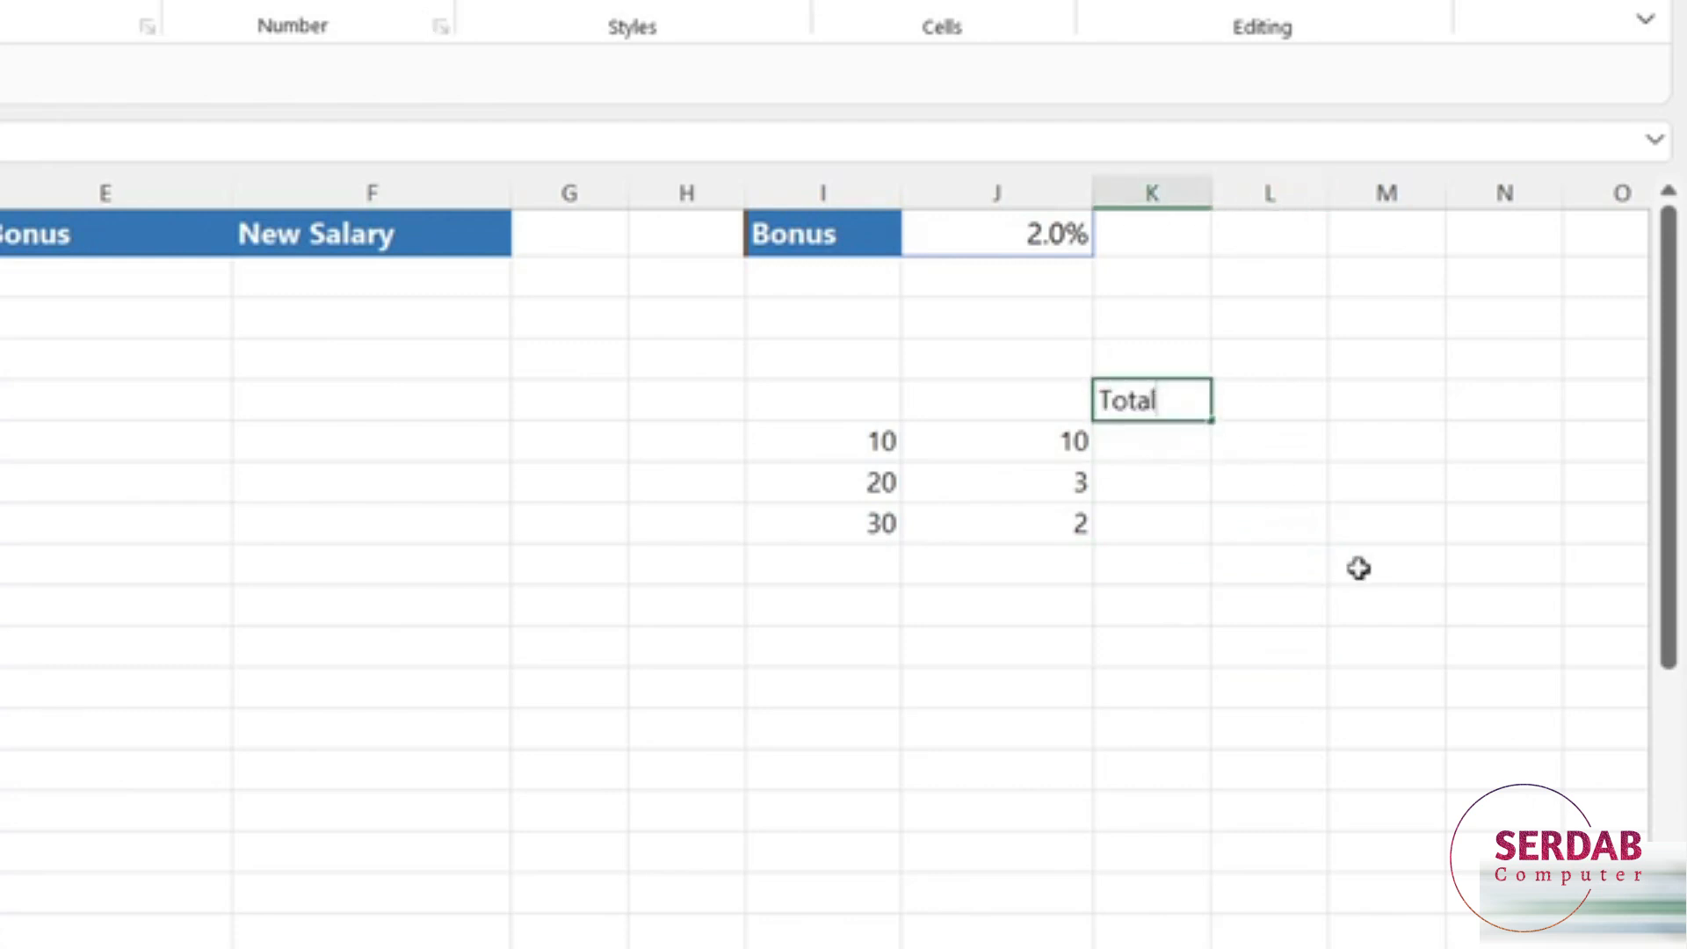
{"action": "left_click", "coordinate": [1359, 568]}
Step: Add up the first row of sample values in K6 with the formula =SUM(I6:J6)
{"action": "left_click", "coordinate": [1153, 437]}
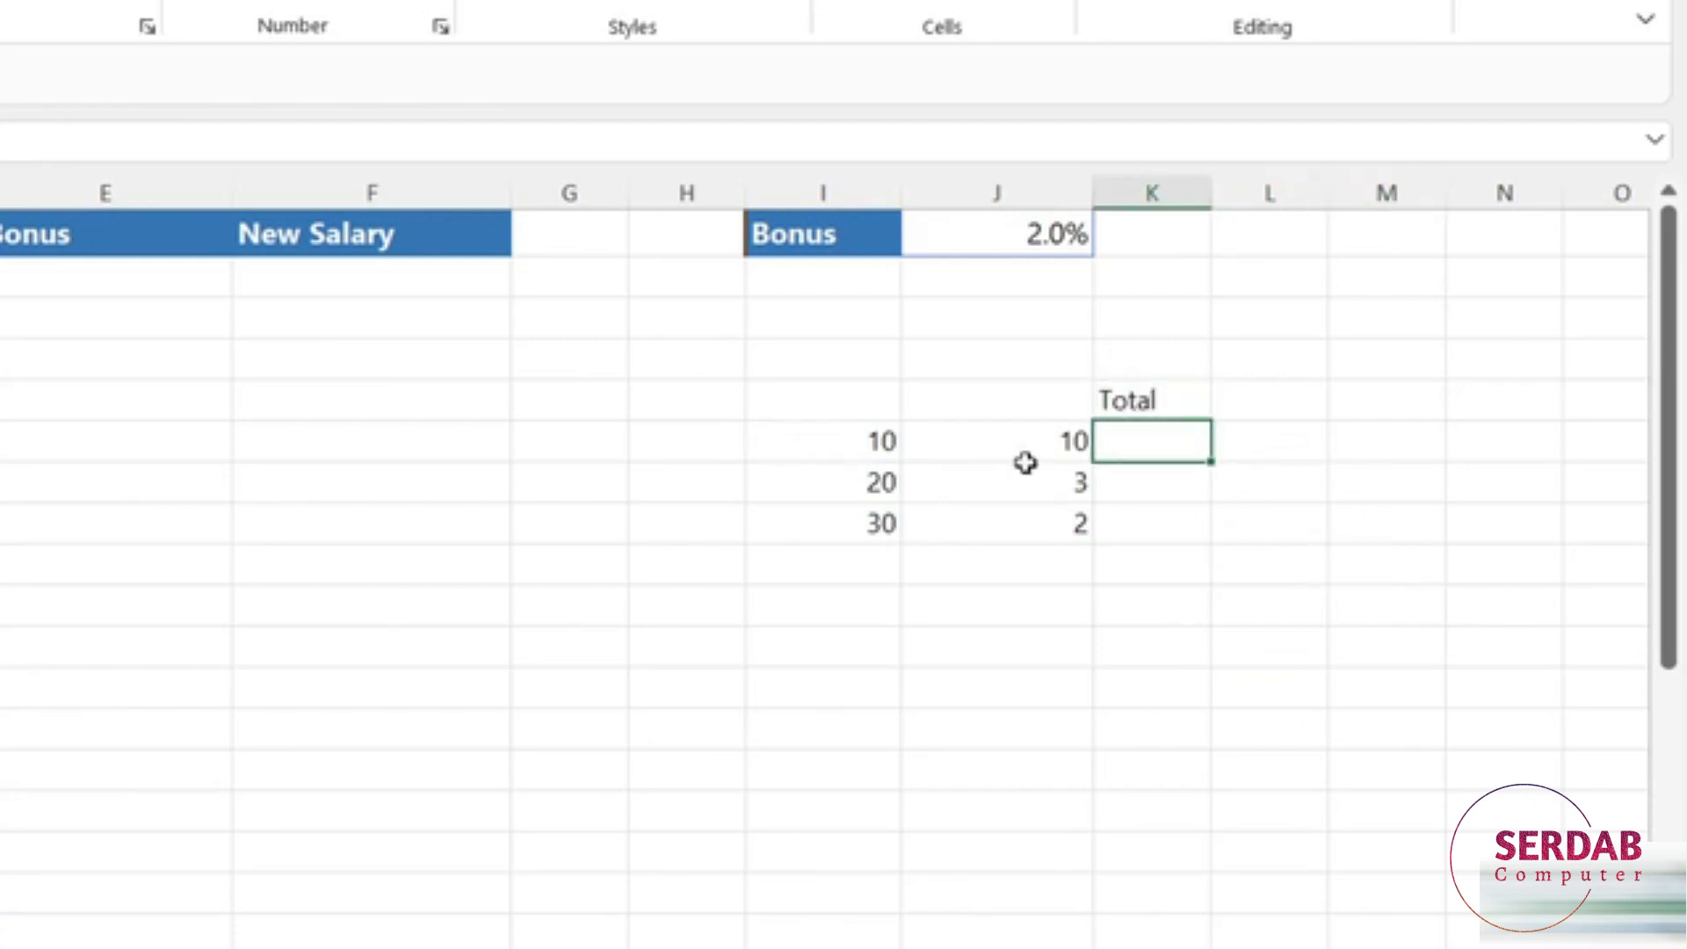
{"action": "type", "text": "=SUM"}
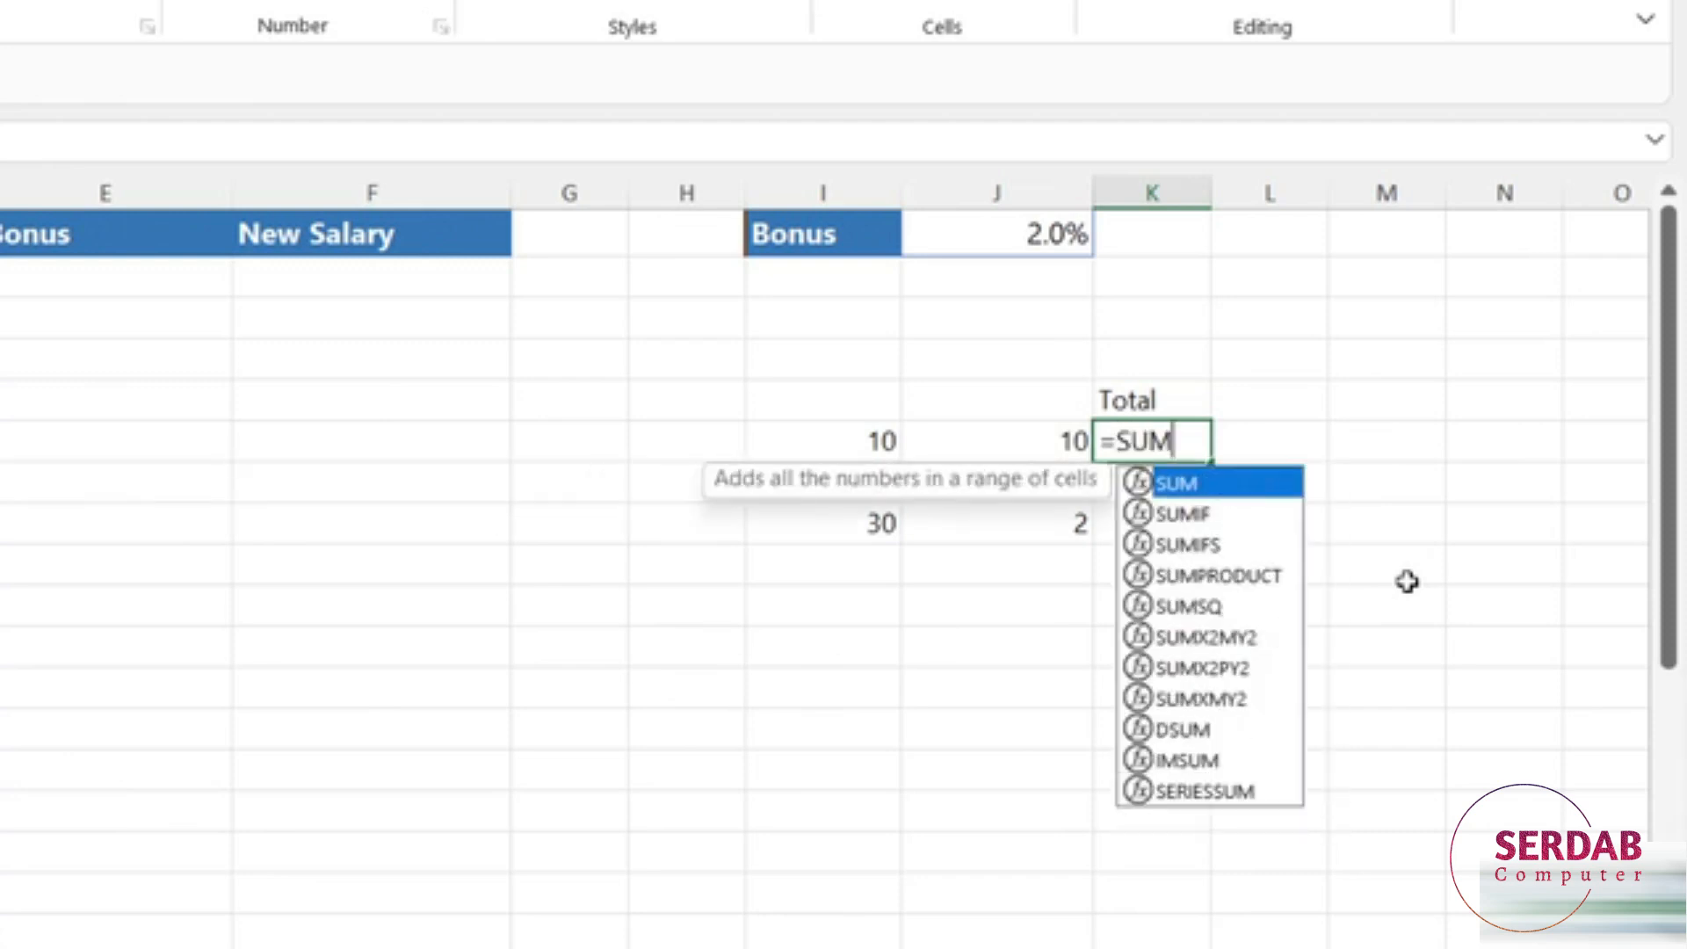
{"action": "type", "text": "("}
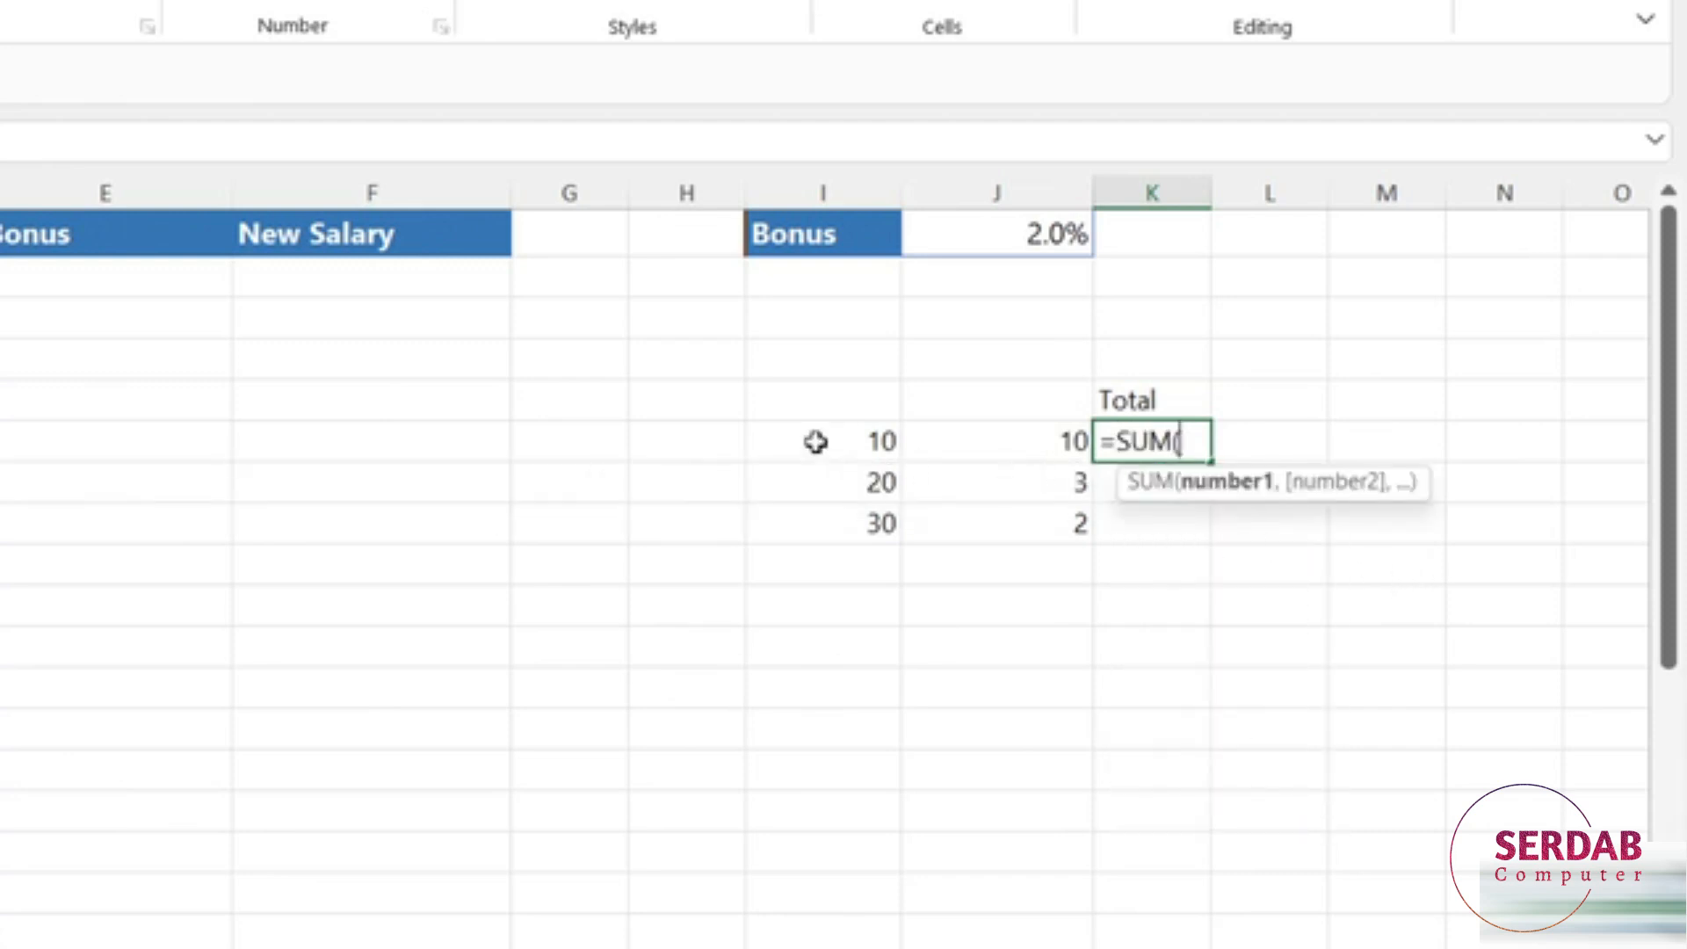
{"action": "left_click_drag", "start_coordinate": [813, 440], "coordinate": [992, 440]}
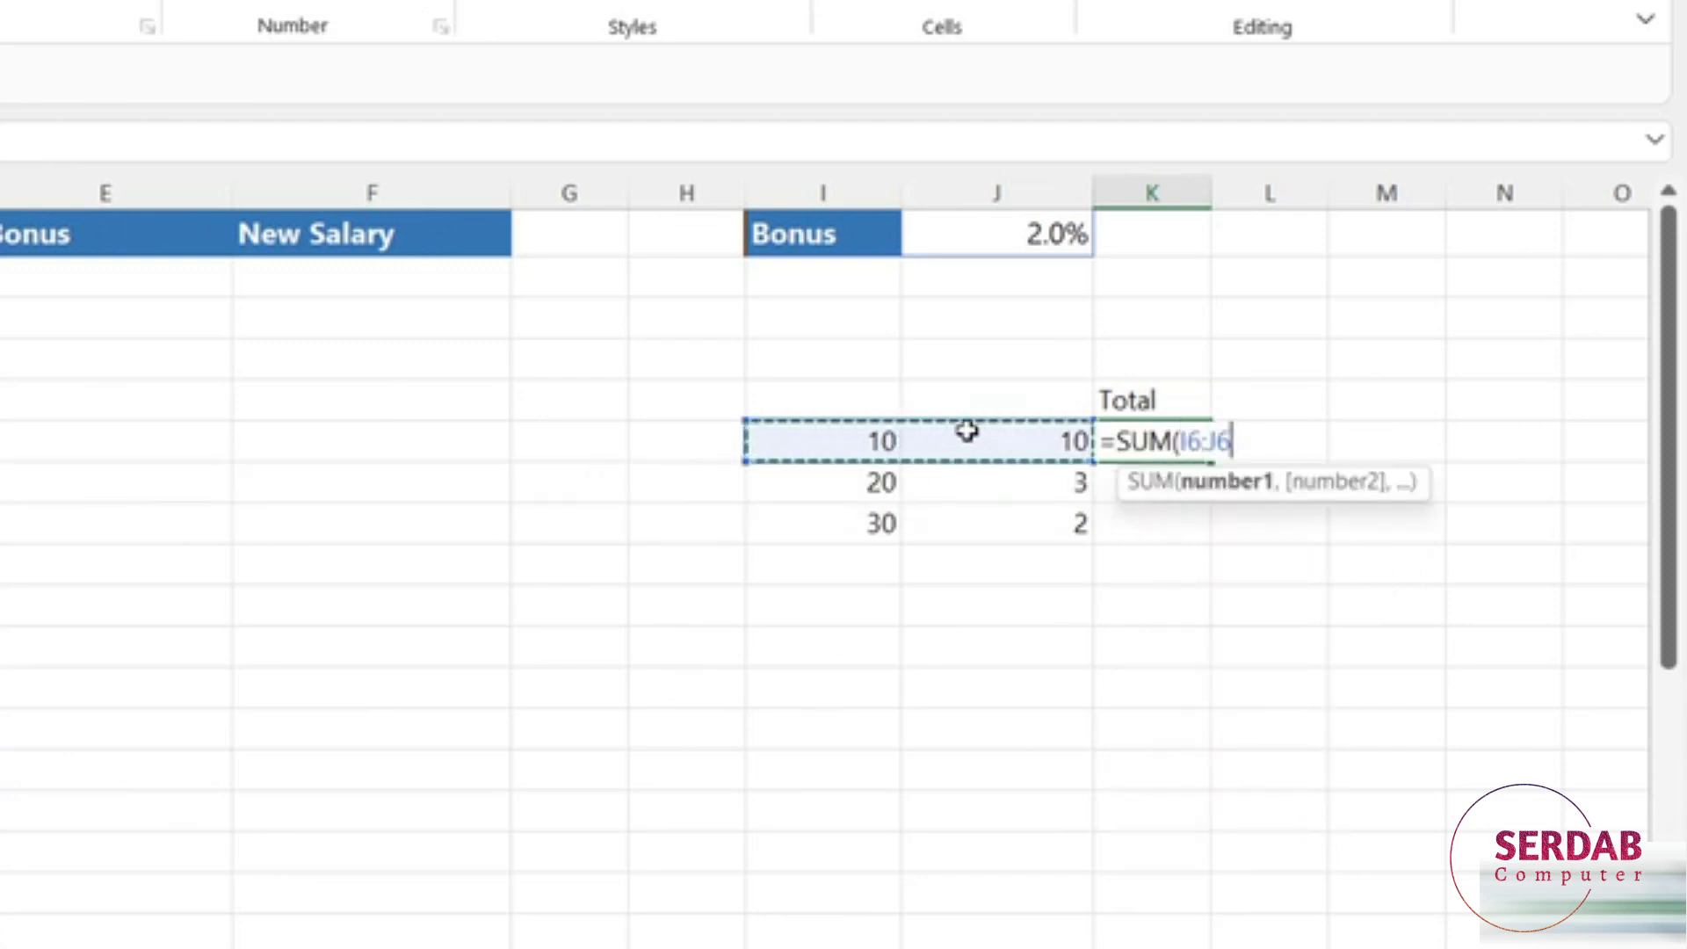
{"action": "type", "text": ")"}
{"action": "key", "text": "Return"}
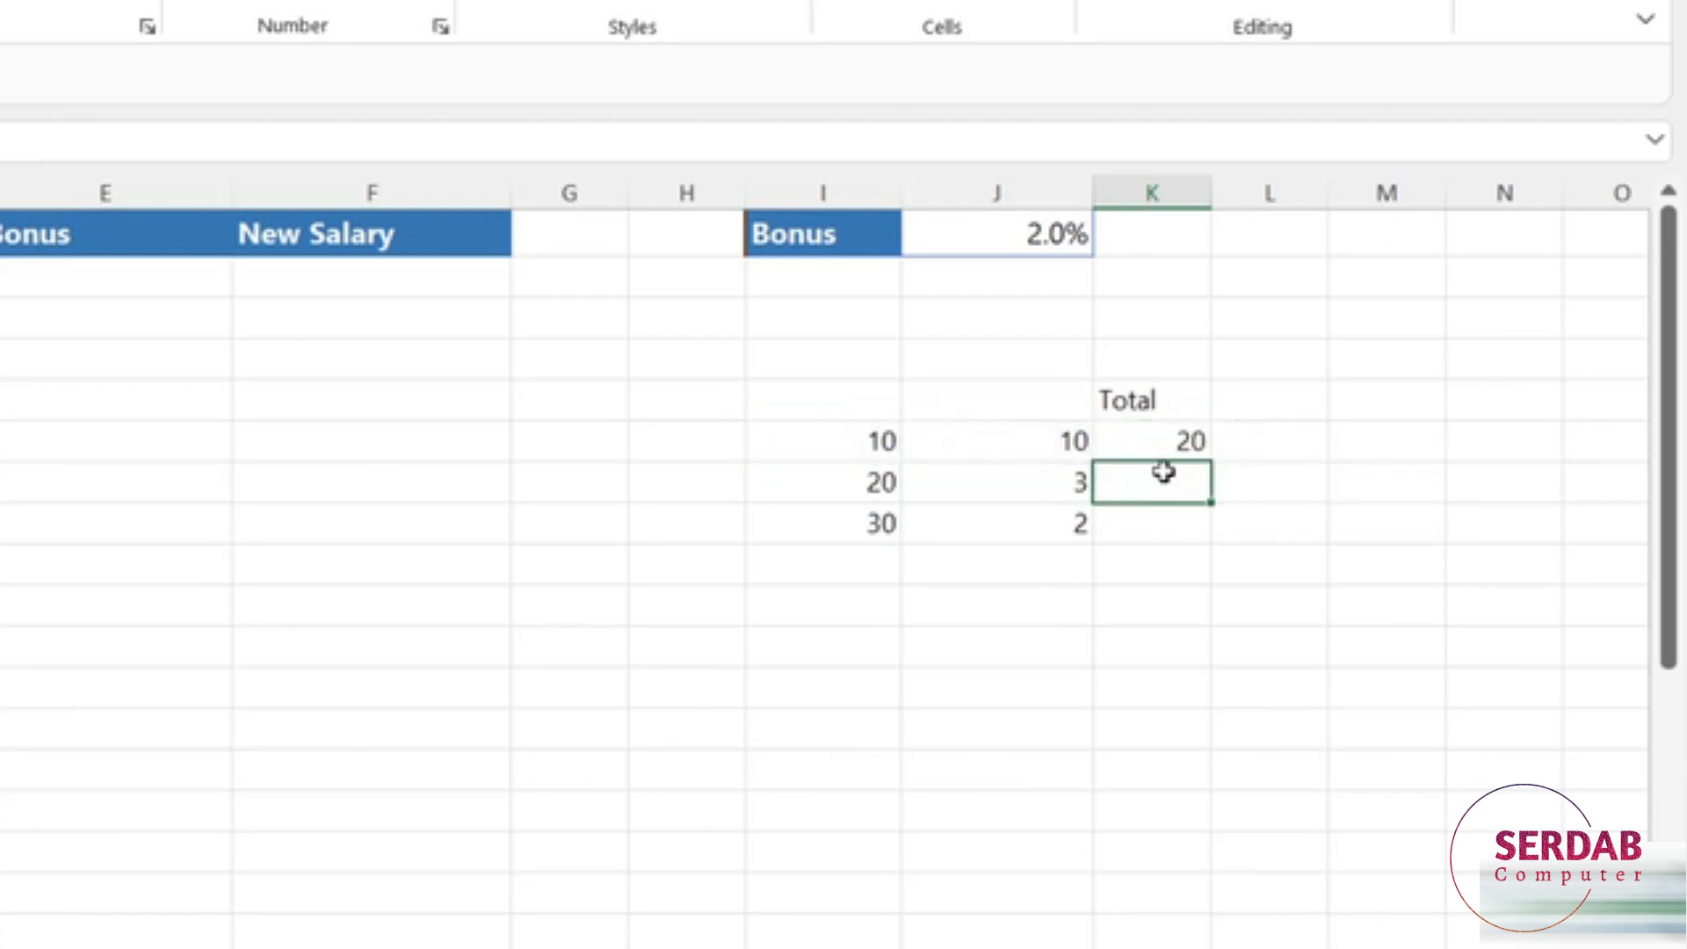
Step: Fill the Total formula from K6 down through K8
{"action": "left_click", "coordinate": [1195, 449]}
{"action": "left_click_drag", "start_coordinate": [1210, 461], "coordinate": [1210, 543]}
{"action": "left_click", "coordinate": [1341, 477]}
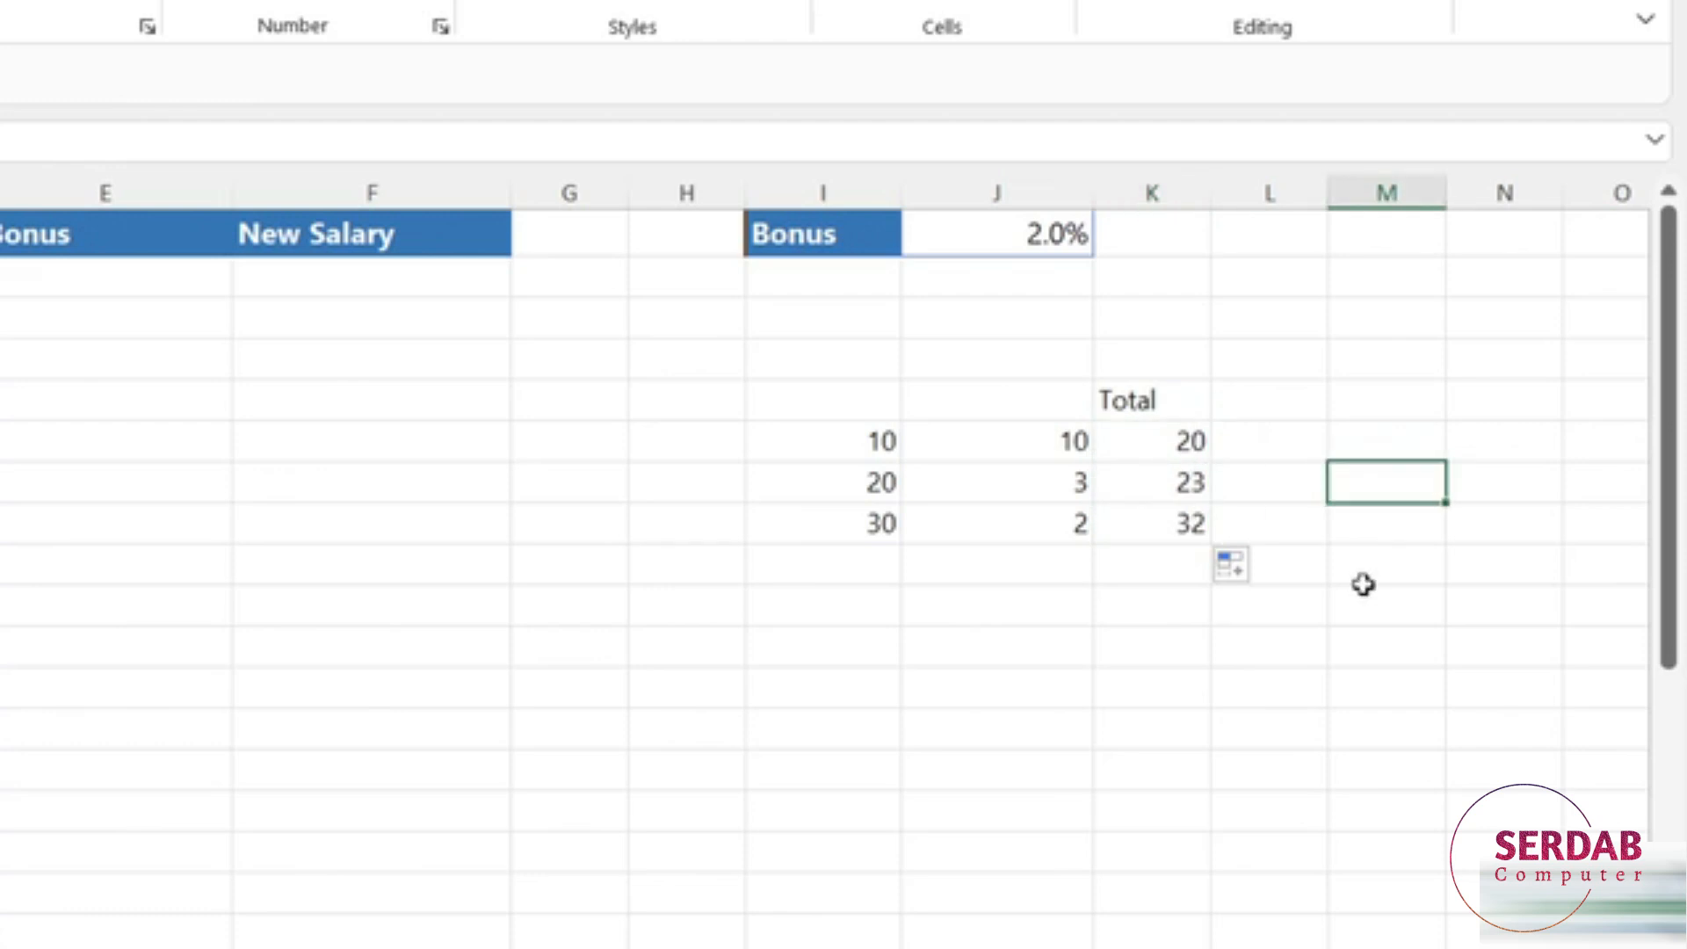
Step: Examine the formulas in K6 and K8 to compare their cell references, leaving both unchanged
{"action": "left_click", "coordinate": [1207, 451]}
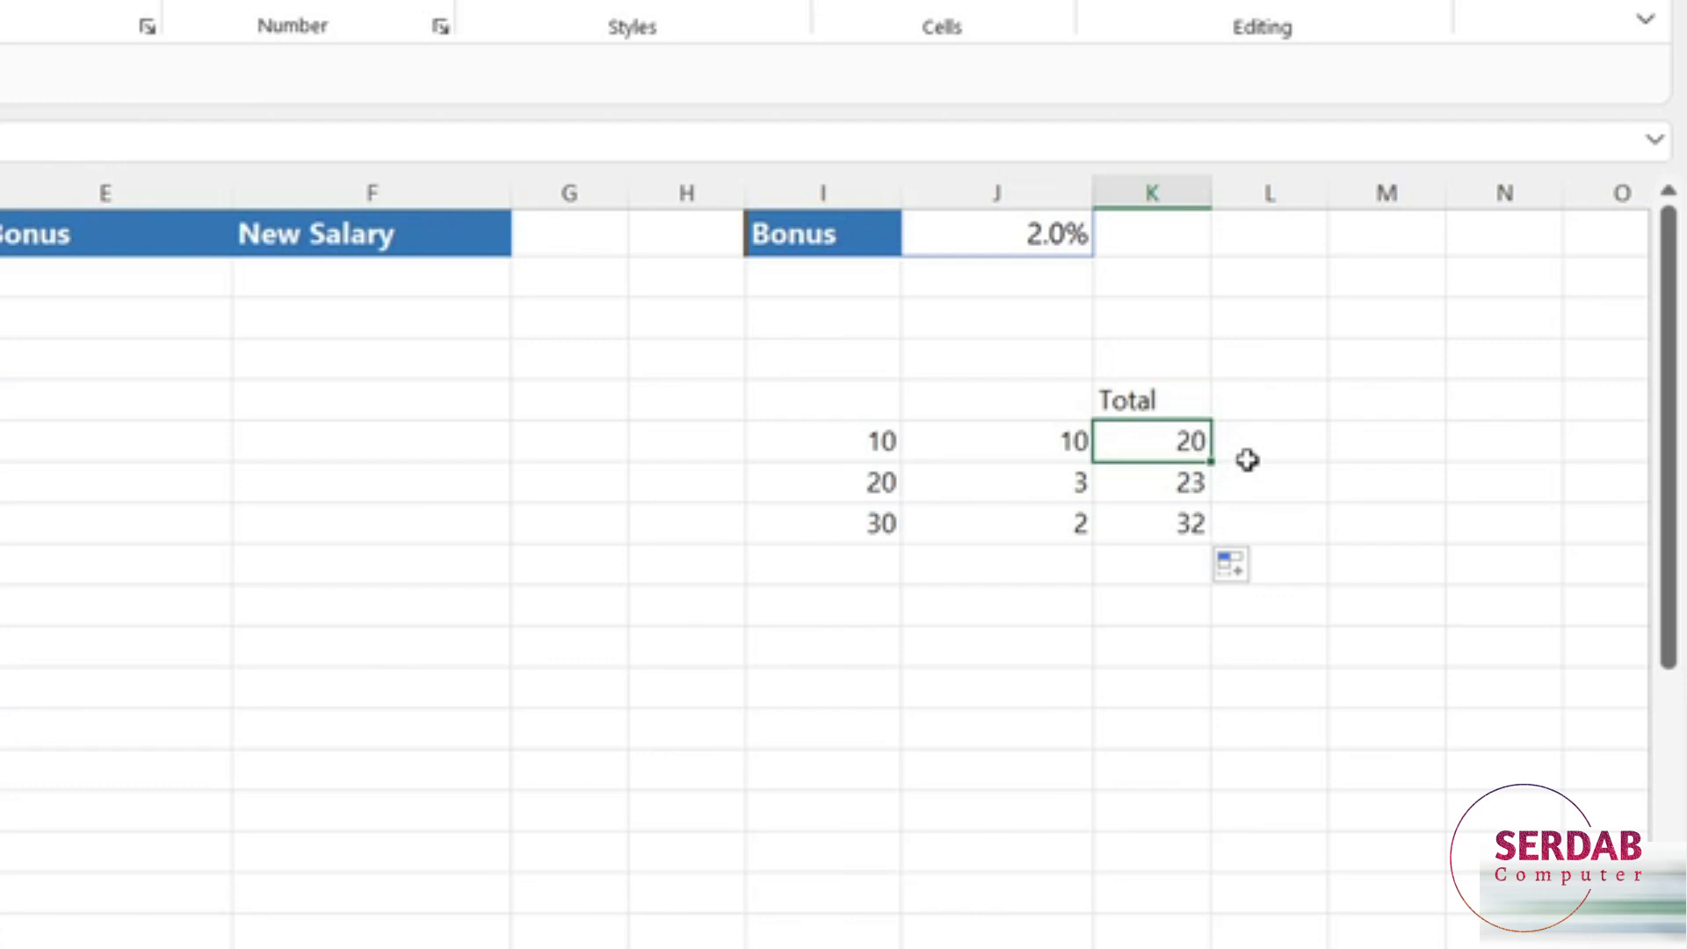
{"action": "double_click", "coordinate": [1162, 442]}
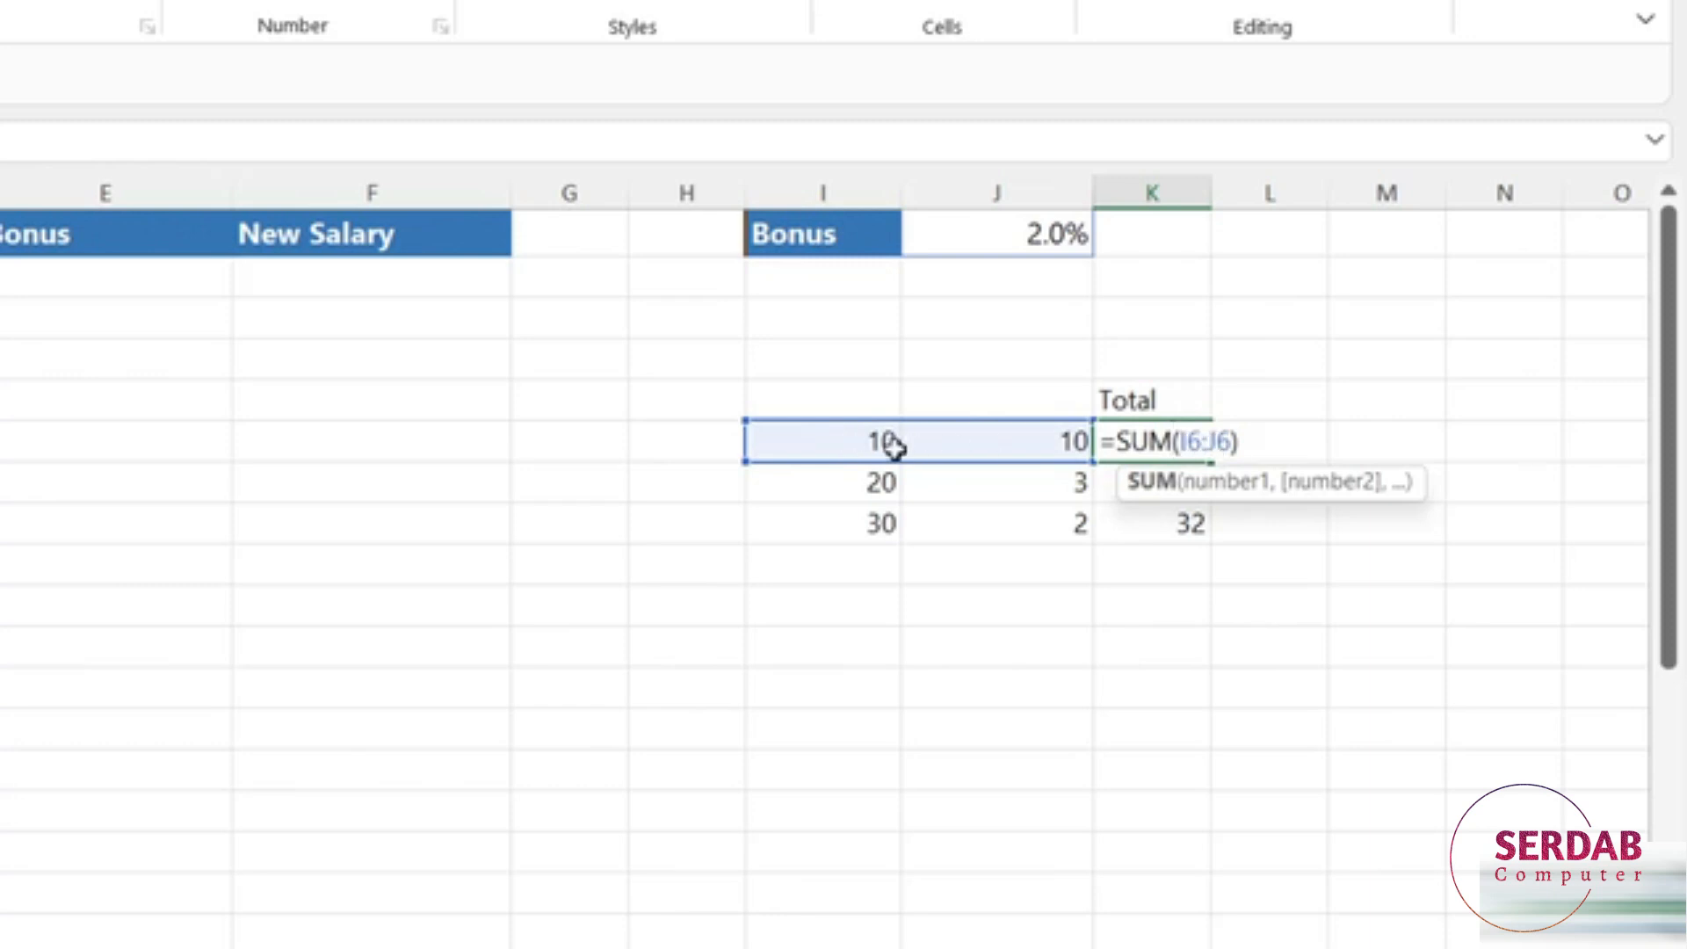
{"action": "key", "text": "Escape"}
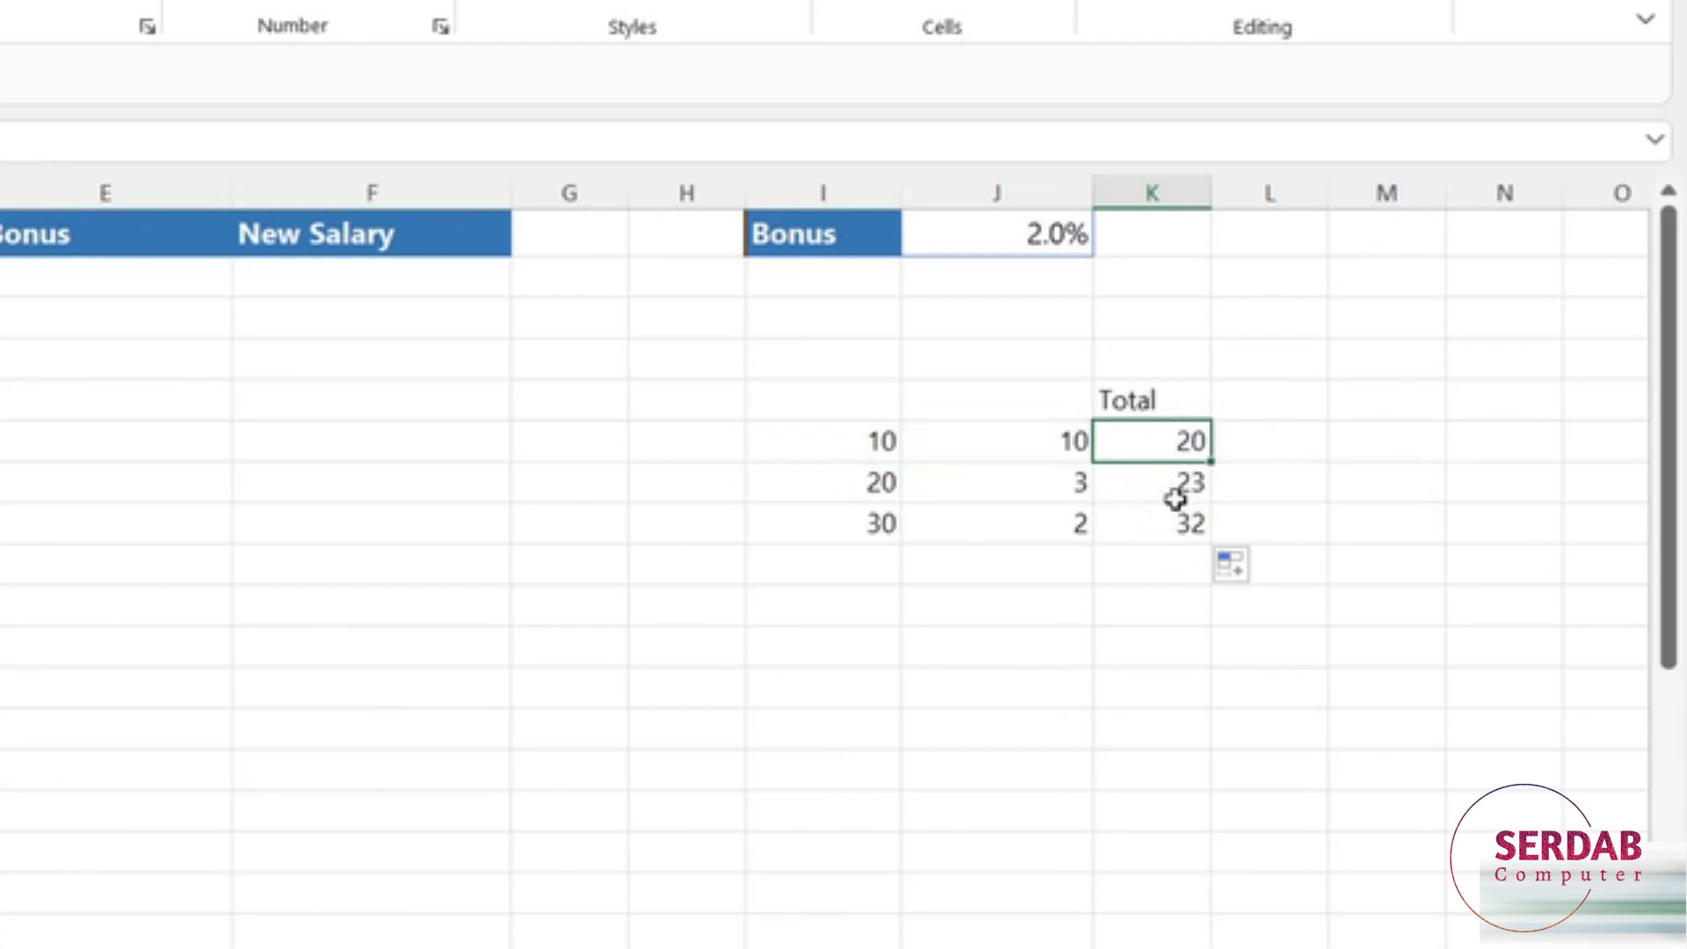
{"action": "double_click", "coordinate": [1158, 524]}
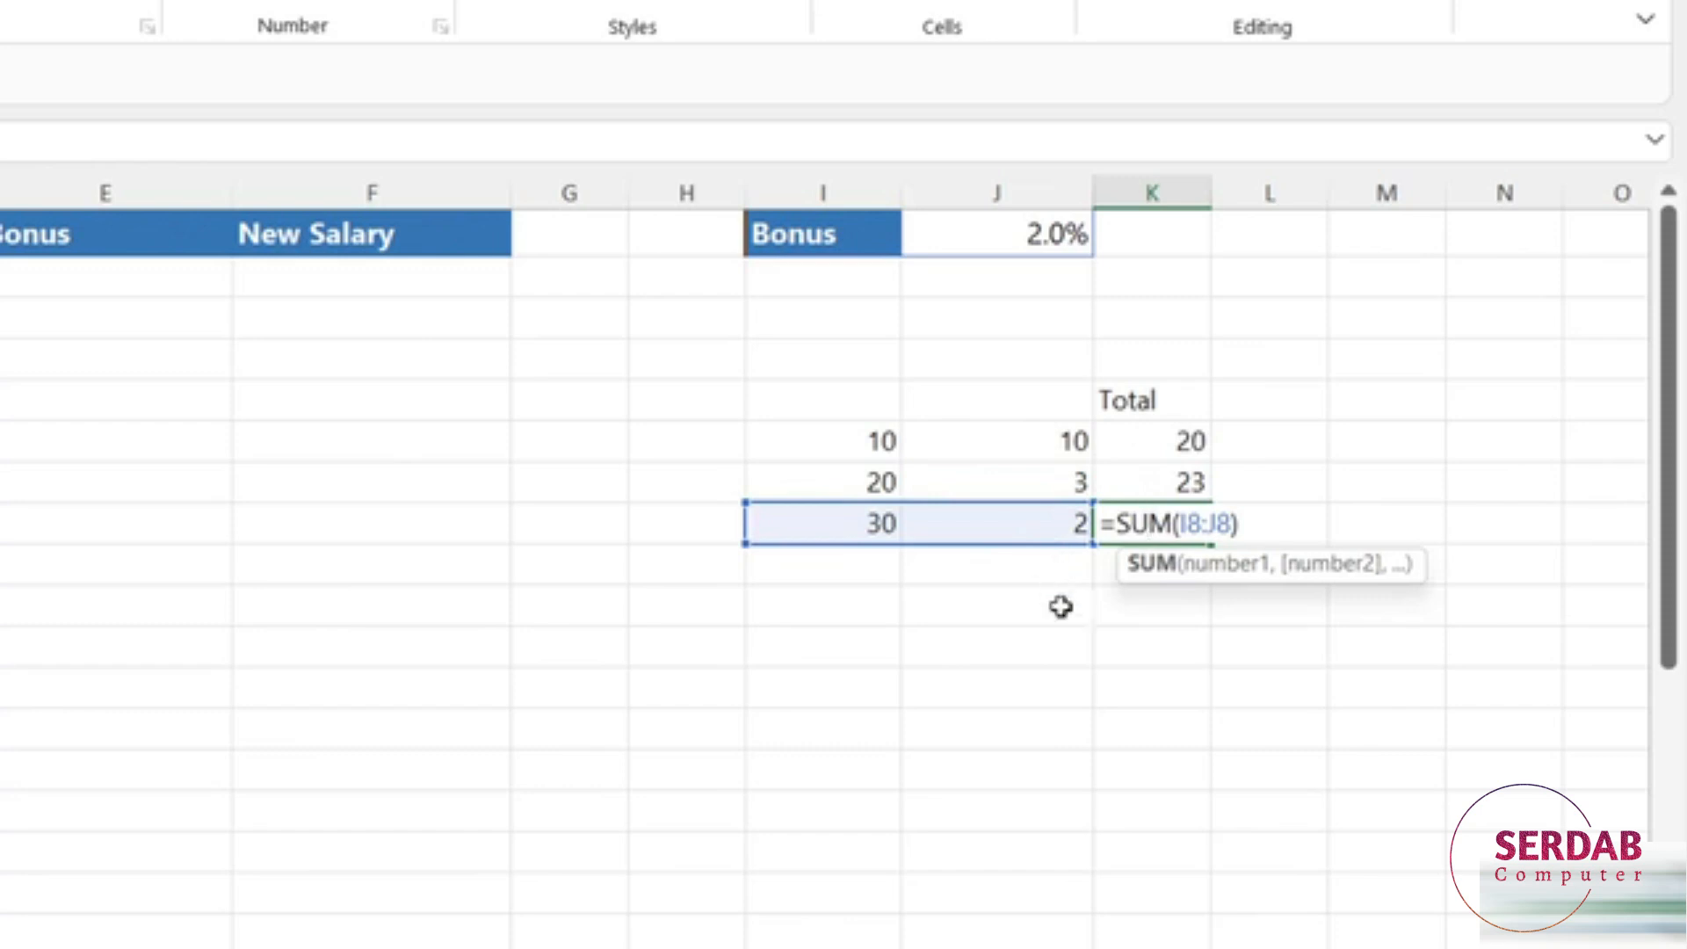
{"action": "key", "text": "ctrl+Return"}
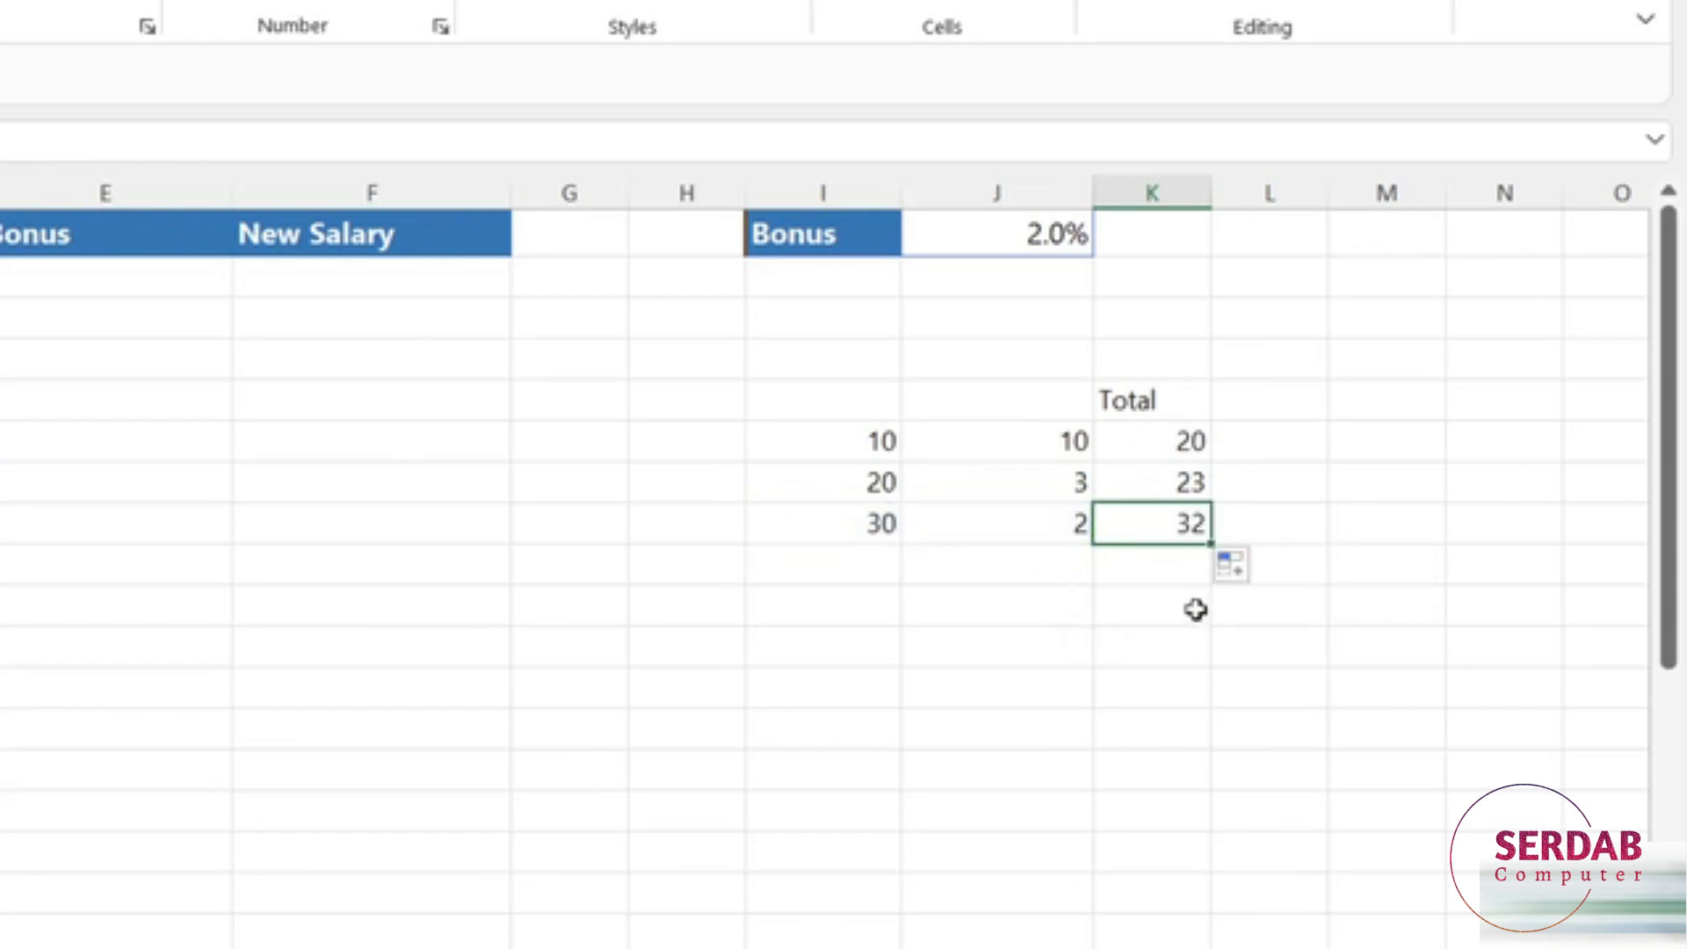
Step: Clear the sample table, including its Total heading and formulas, from cells I5 to K8
{"action": "left_click", "coordinate": [1318, 489]}
{"action": "left_click_drag", "start_coordinate": [831, 407], "coordinate": [1192, 513]}
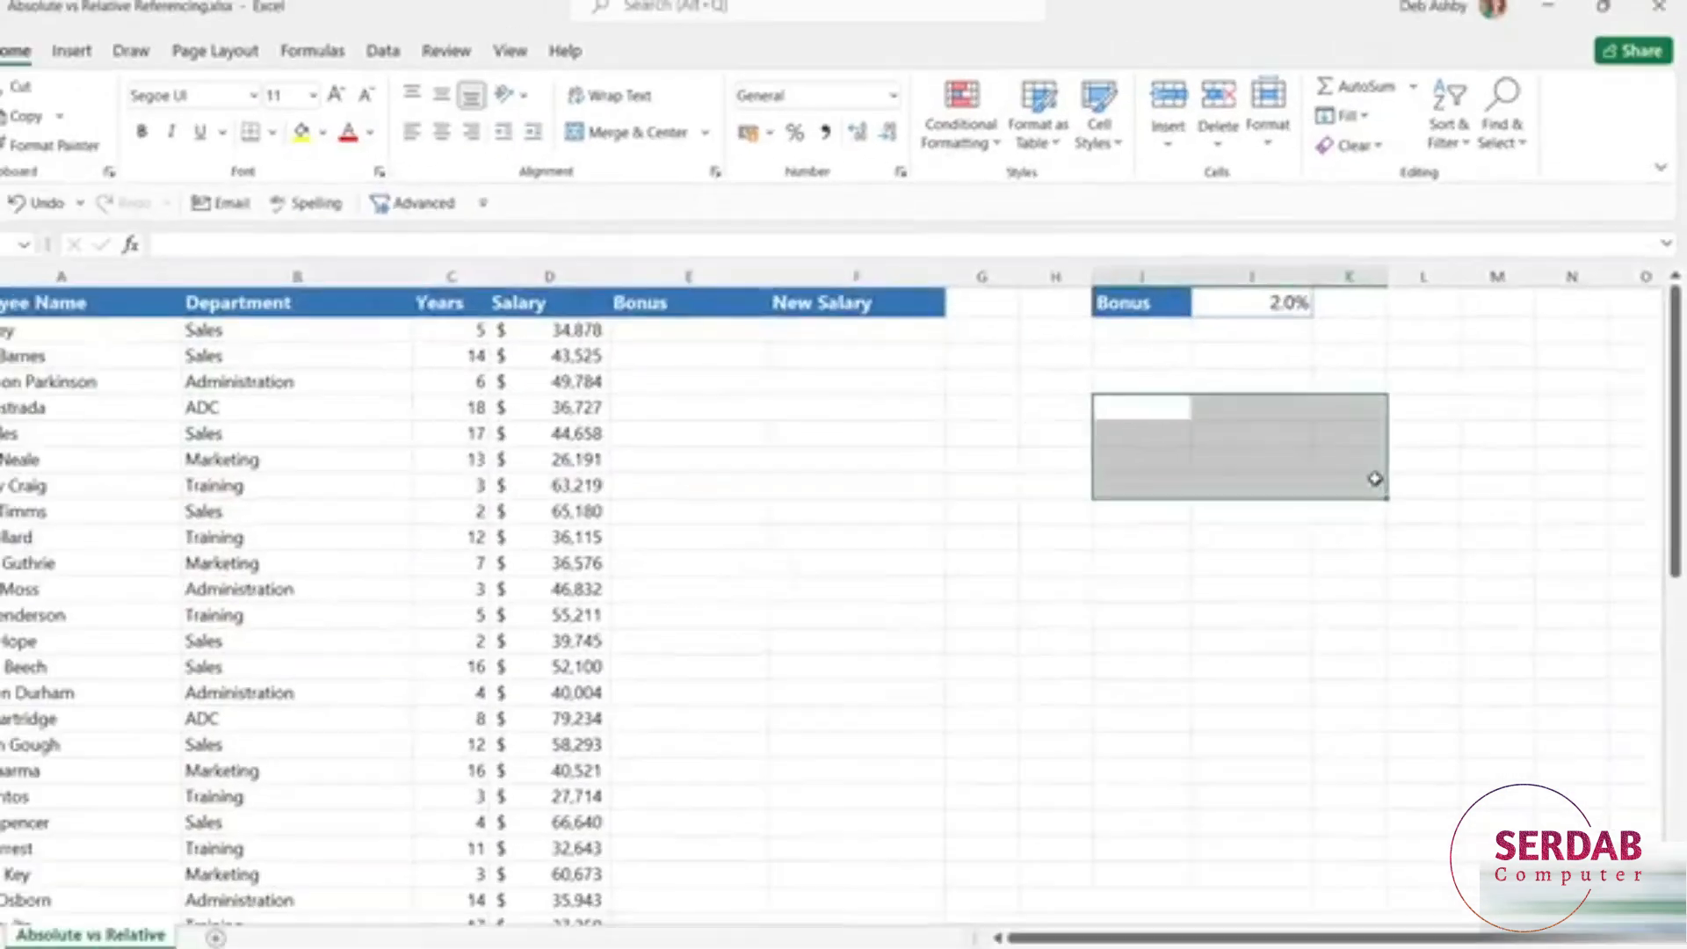
{"action": "left_click", "coordinate": [1477, 430]}
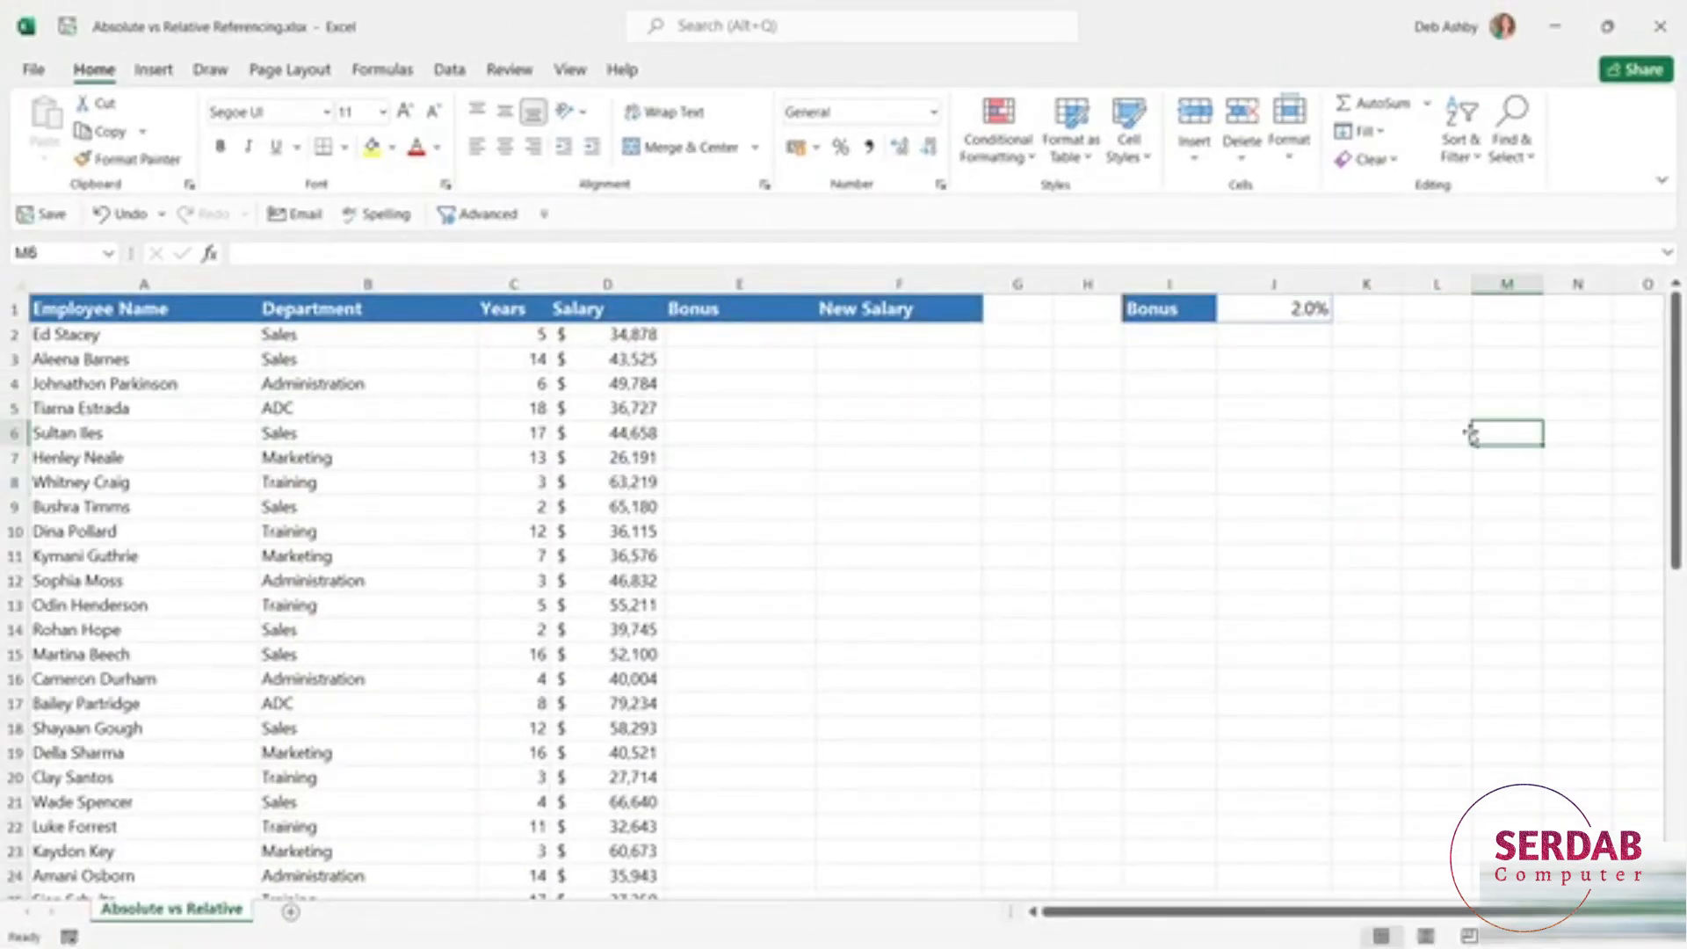
{"action": "left_click", "coordinate": [1442, 415]}
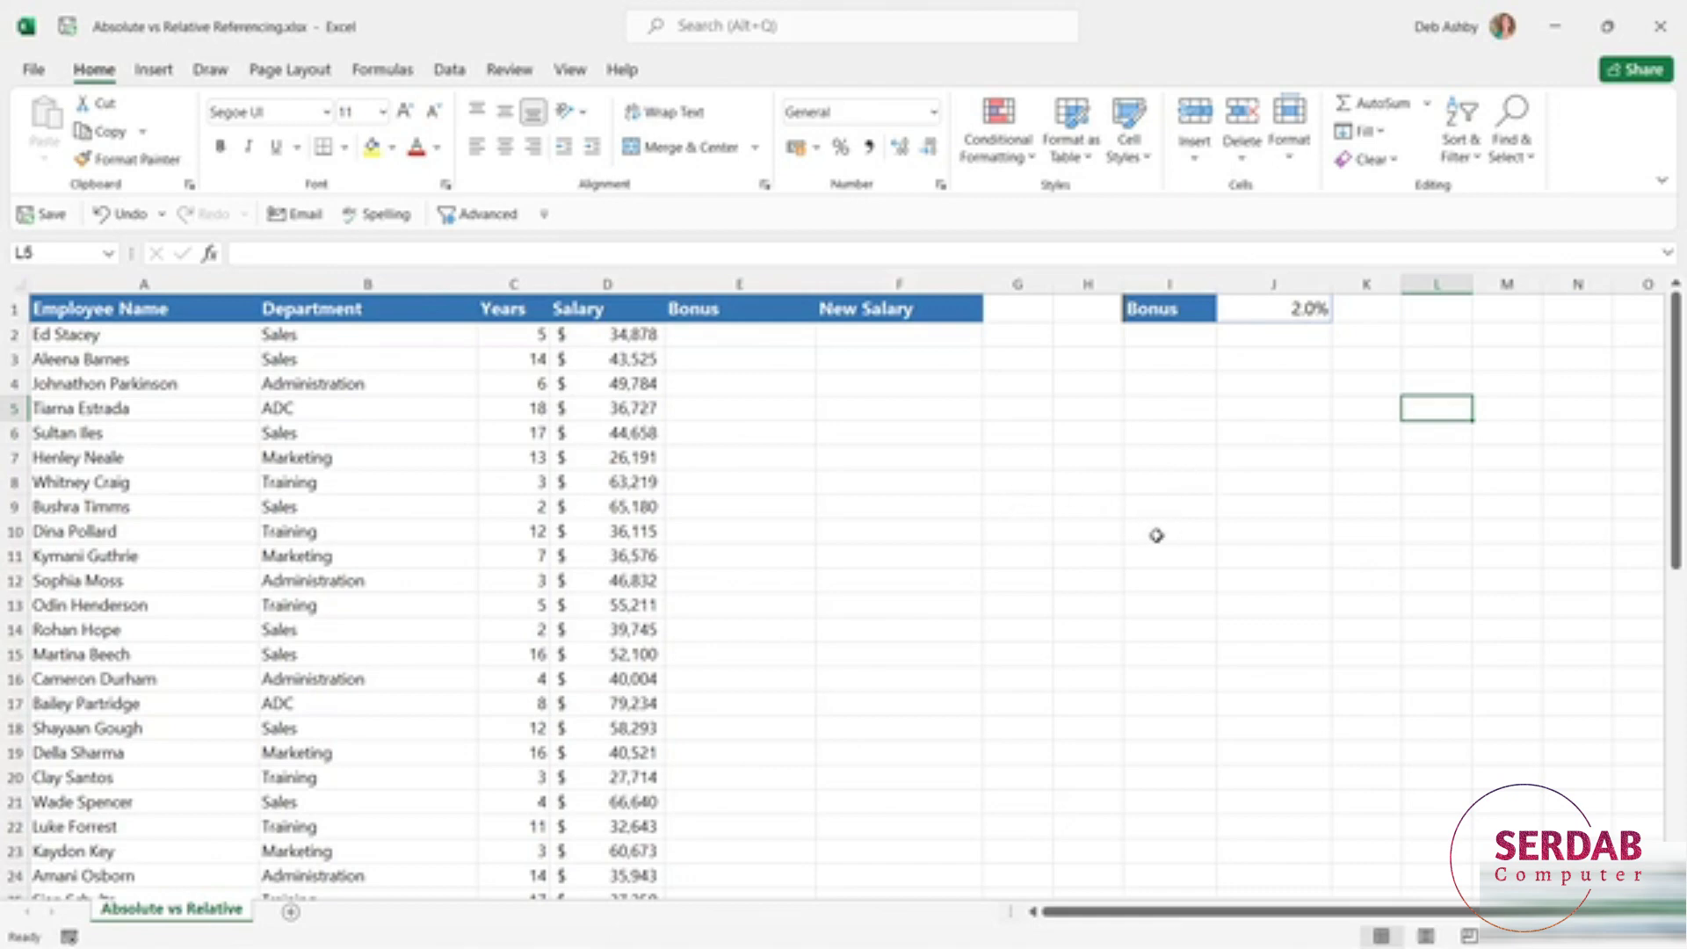
{"action": "left_click", "coordinate": [319, 385]}
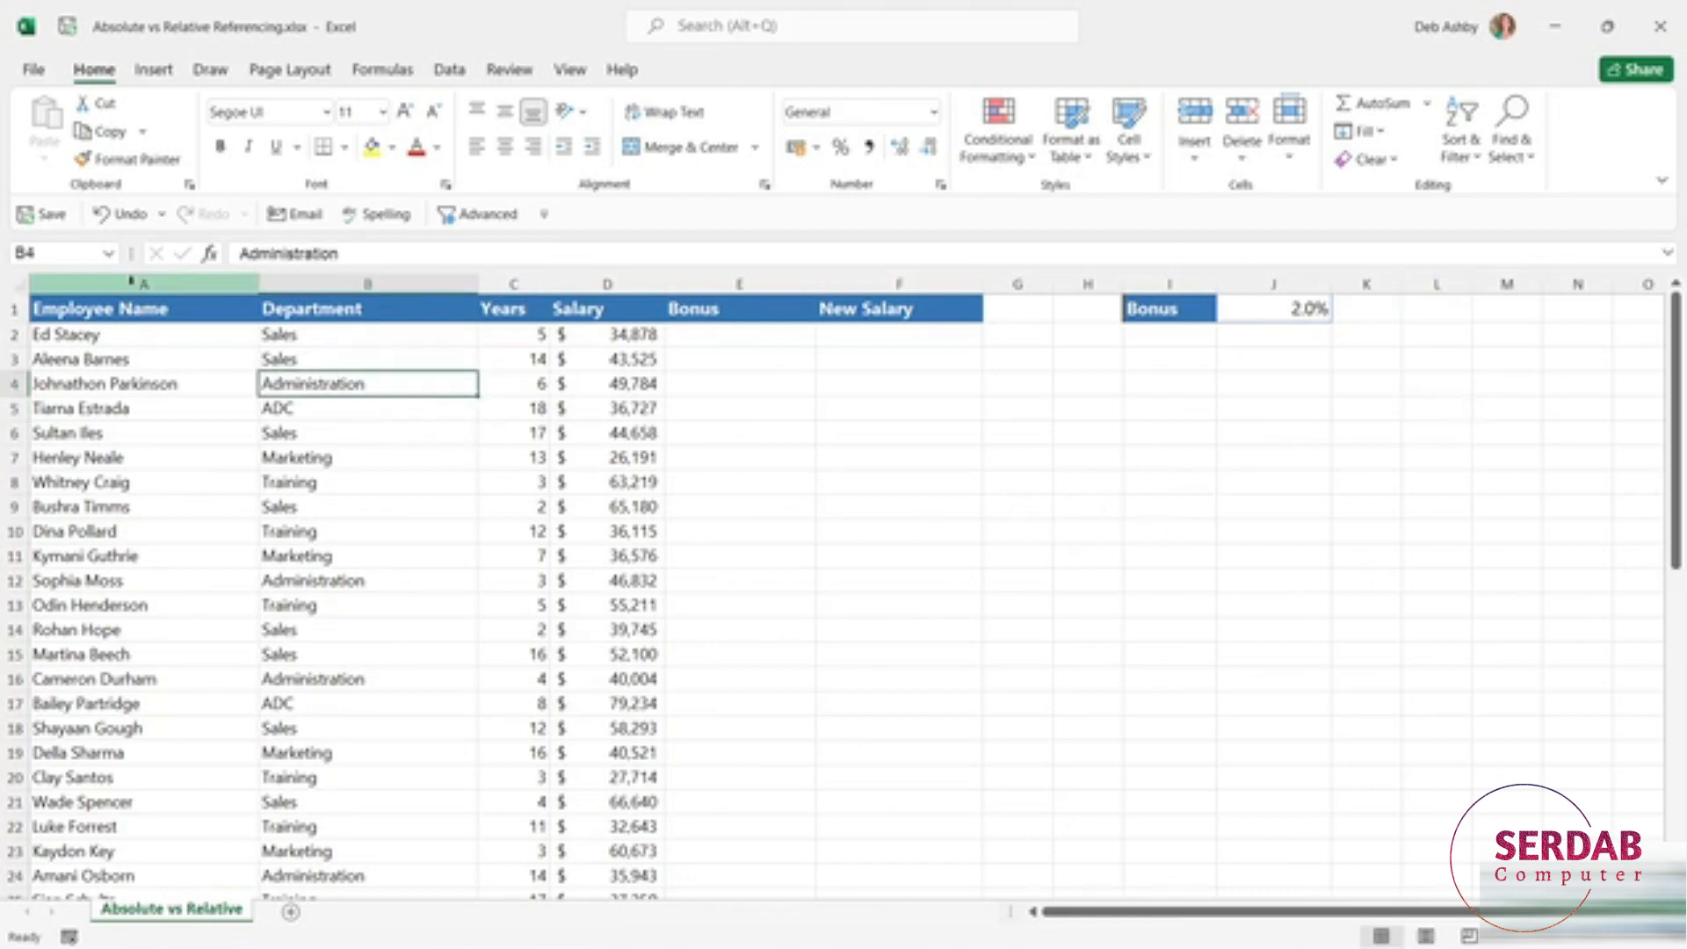
{"action": "left_click", "coordinate": [132, 281]}
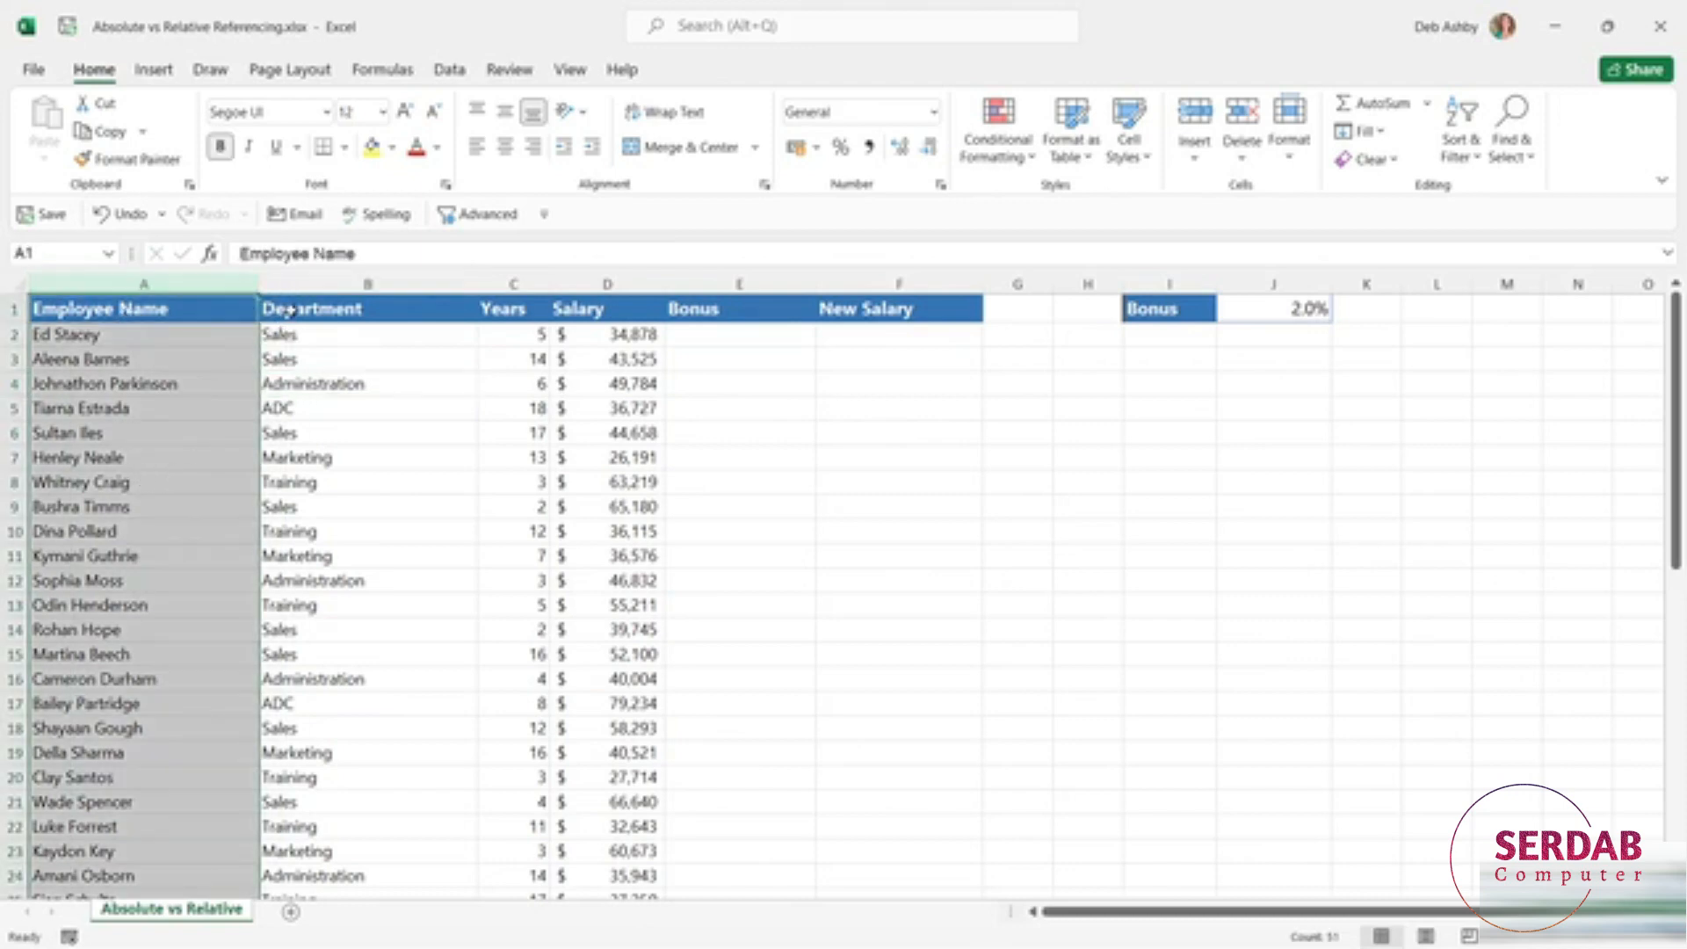
{"action": "left_click", "coordinate": [360, 283]}
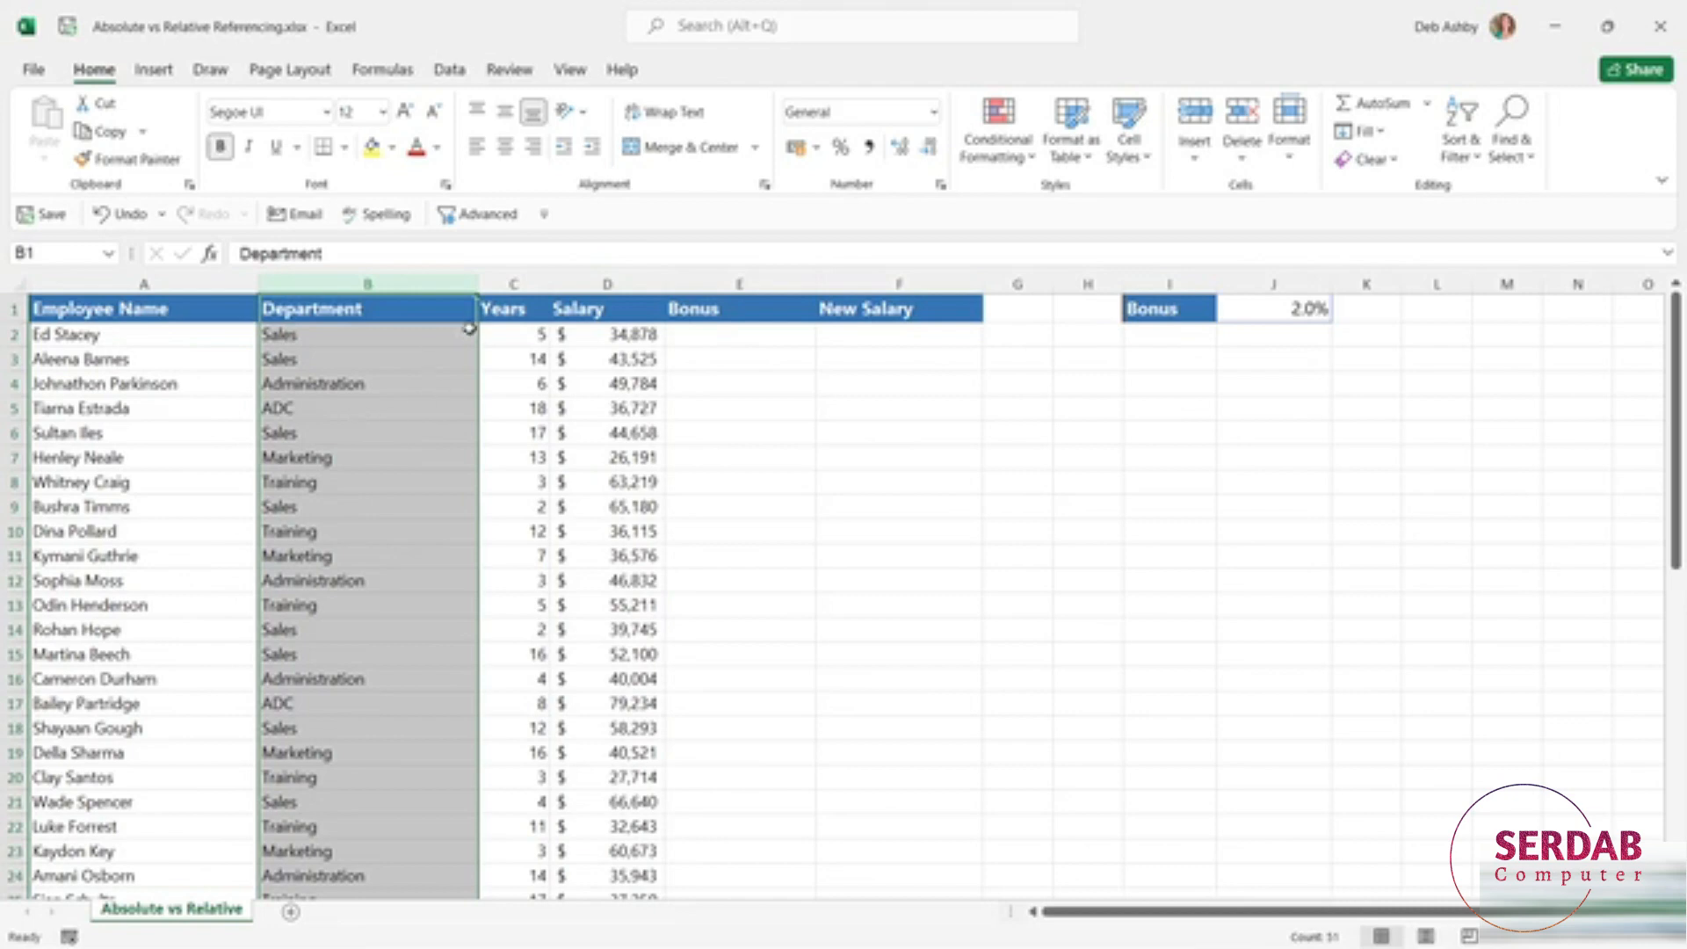
{"action": "left_click", "coordinate": [511, 284]}
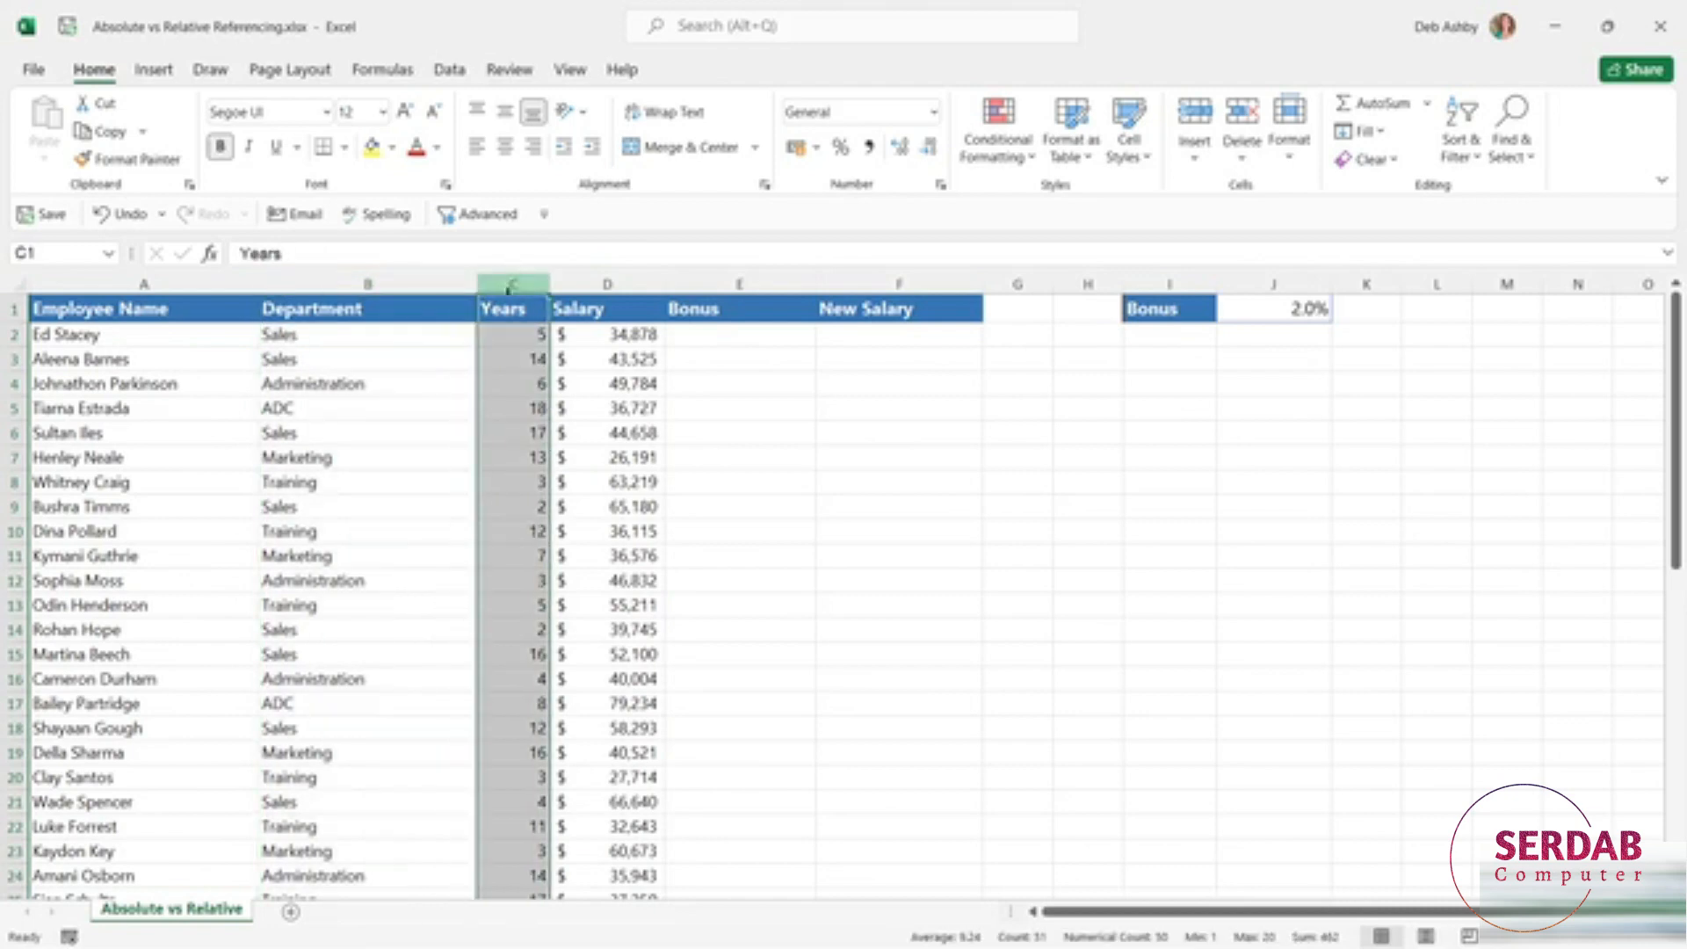
Step: Format the Salary column as Currency with no decimal places
{"action": "left_click", "coordinate": [621, 283]}
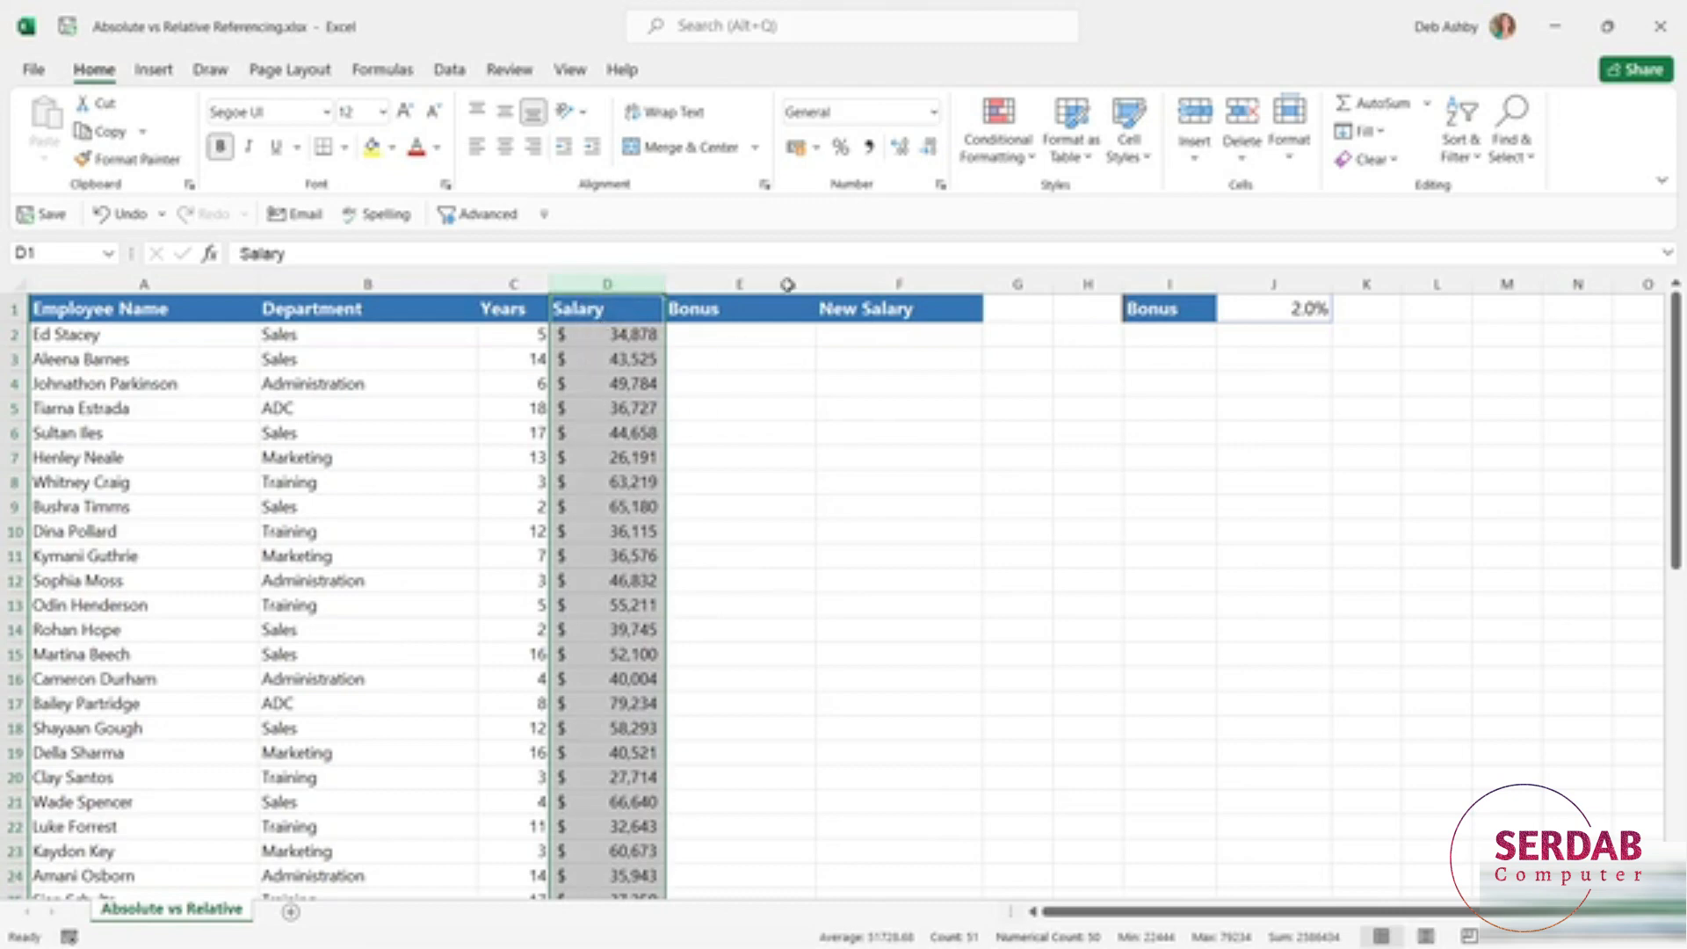
{"action": "left_click", "coordinate": [938, 114]}
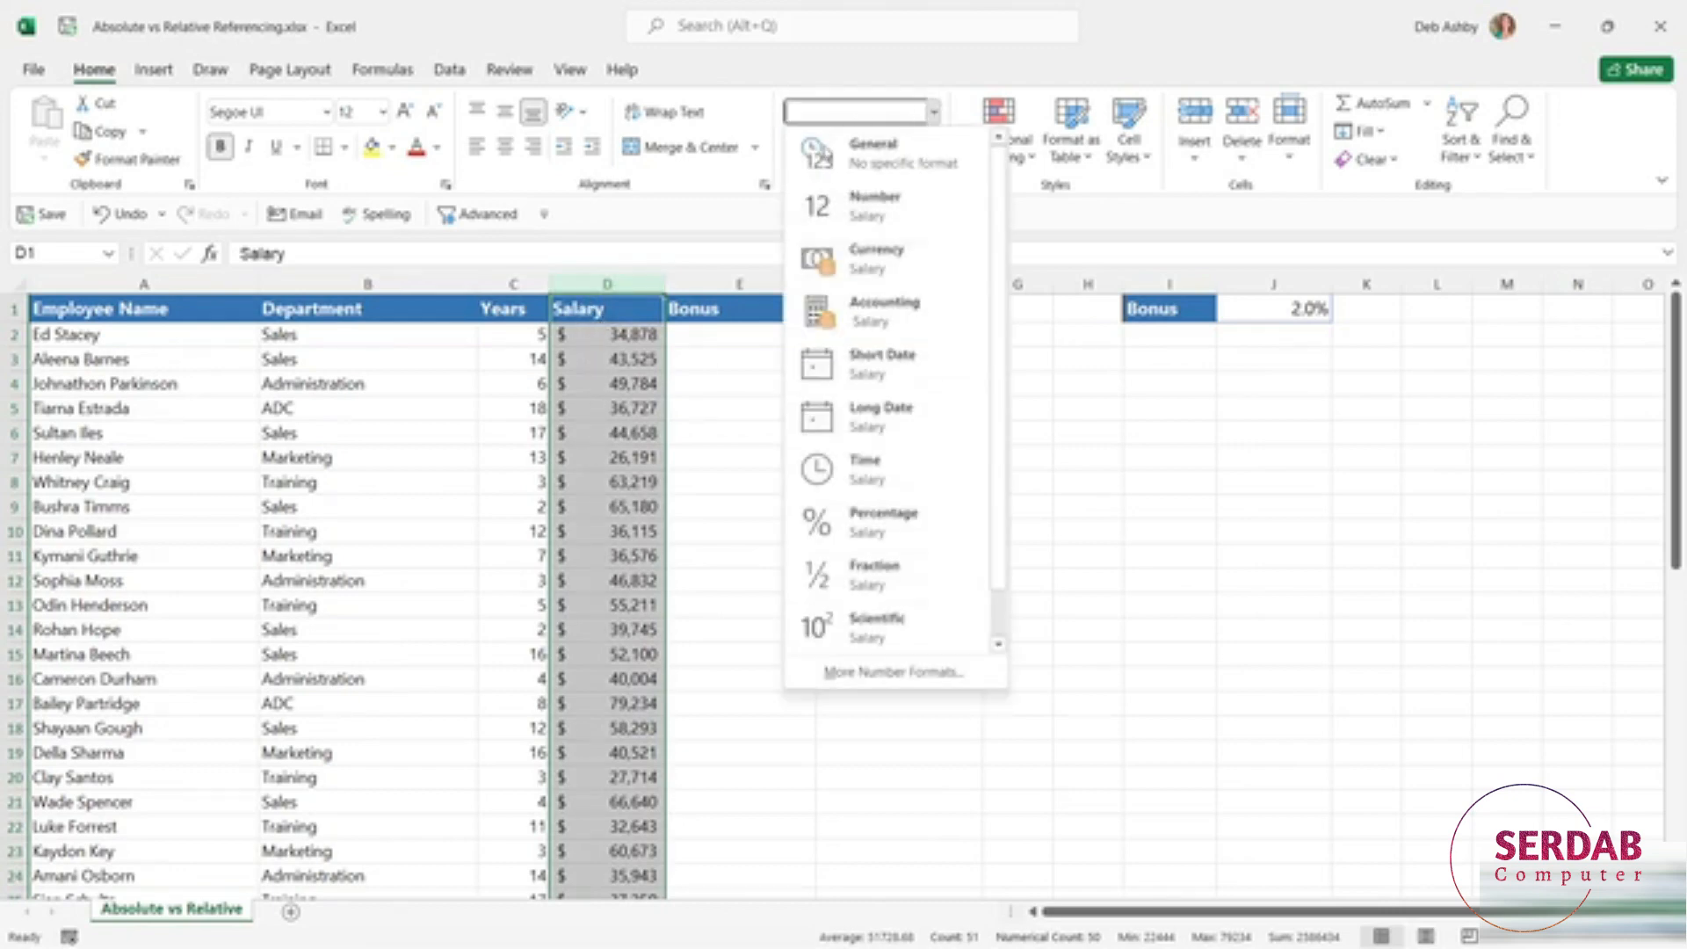
{"action": "left_click", "coordinate": [859, 266]}
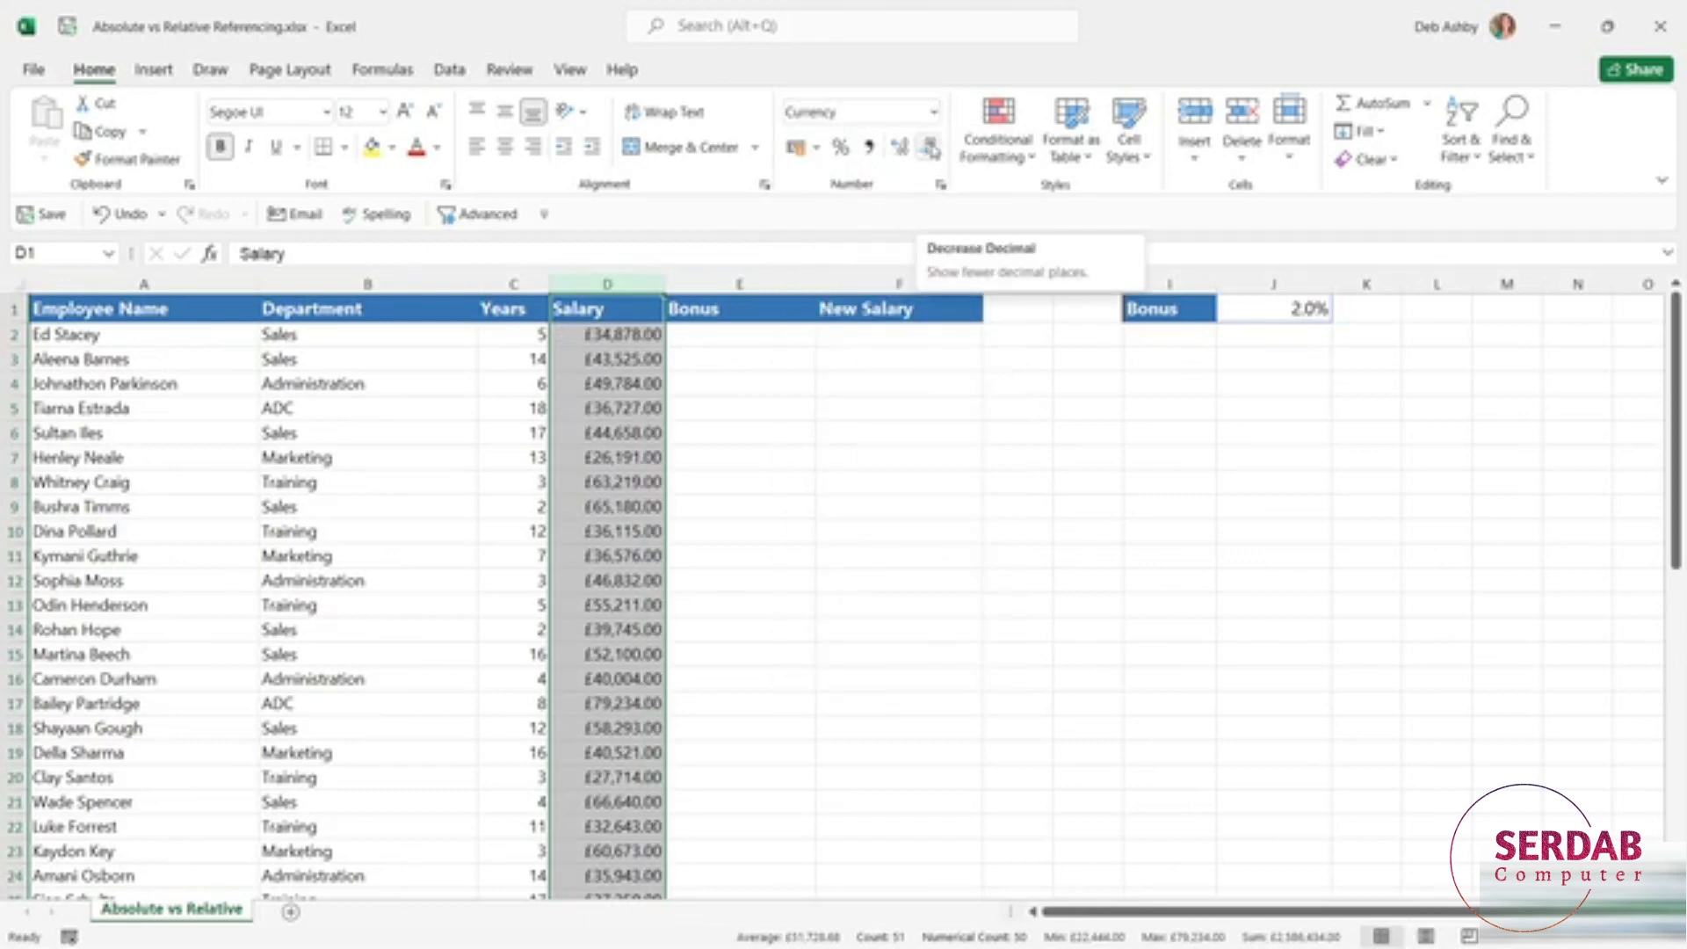
{"action": "left_click", "coordinate": [929, 148]}
{"action": "left_click", "coordinate": [929, 148]}
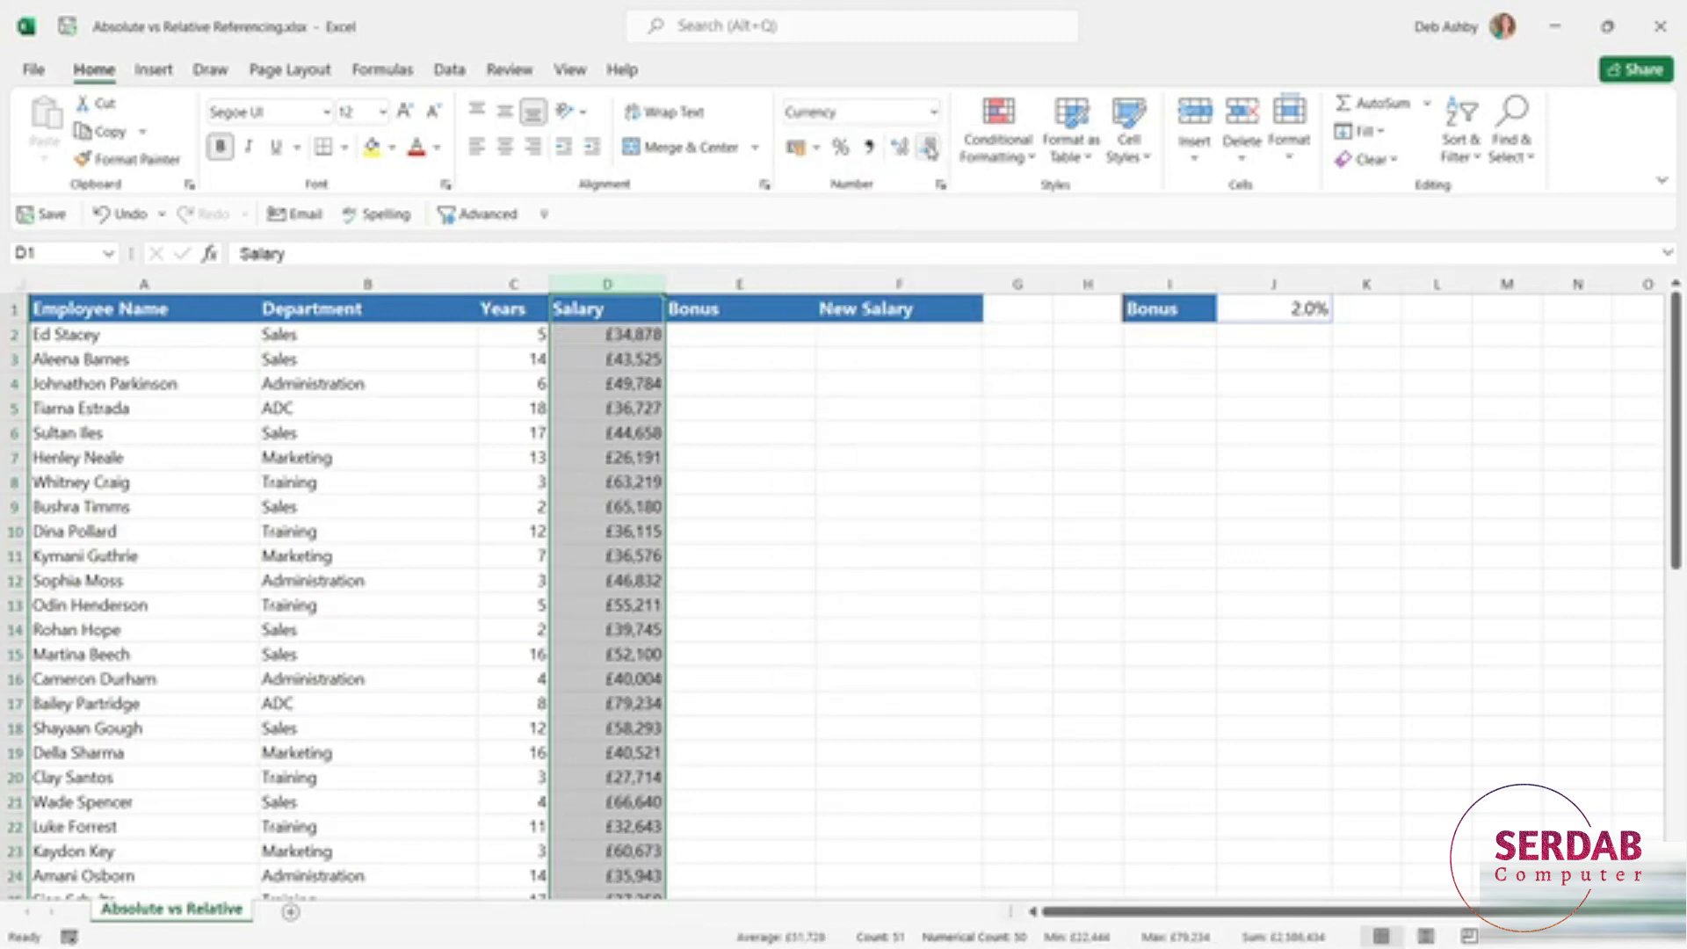
Step: Calculate the first employee's bonus in E2 with the relative-reference formula =SUM(D2*J1)
{"action": "left_click", "coordinate": [749, 343]}
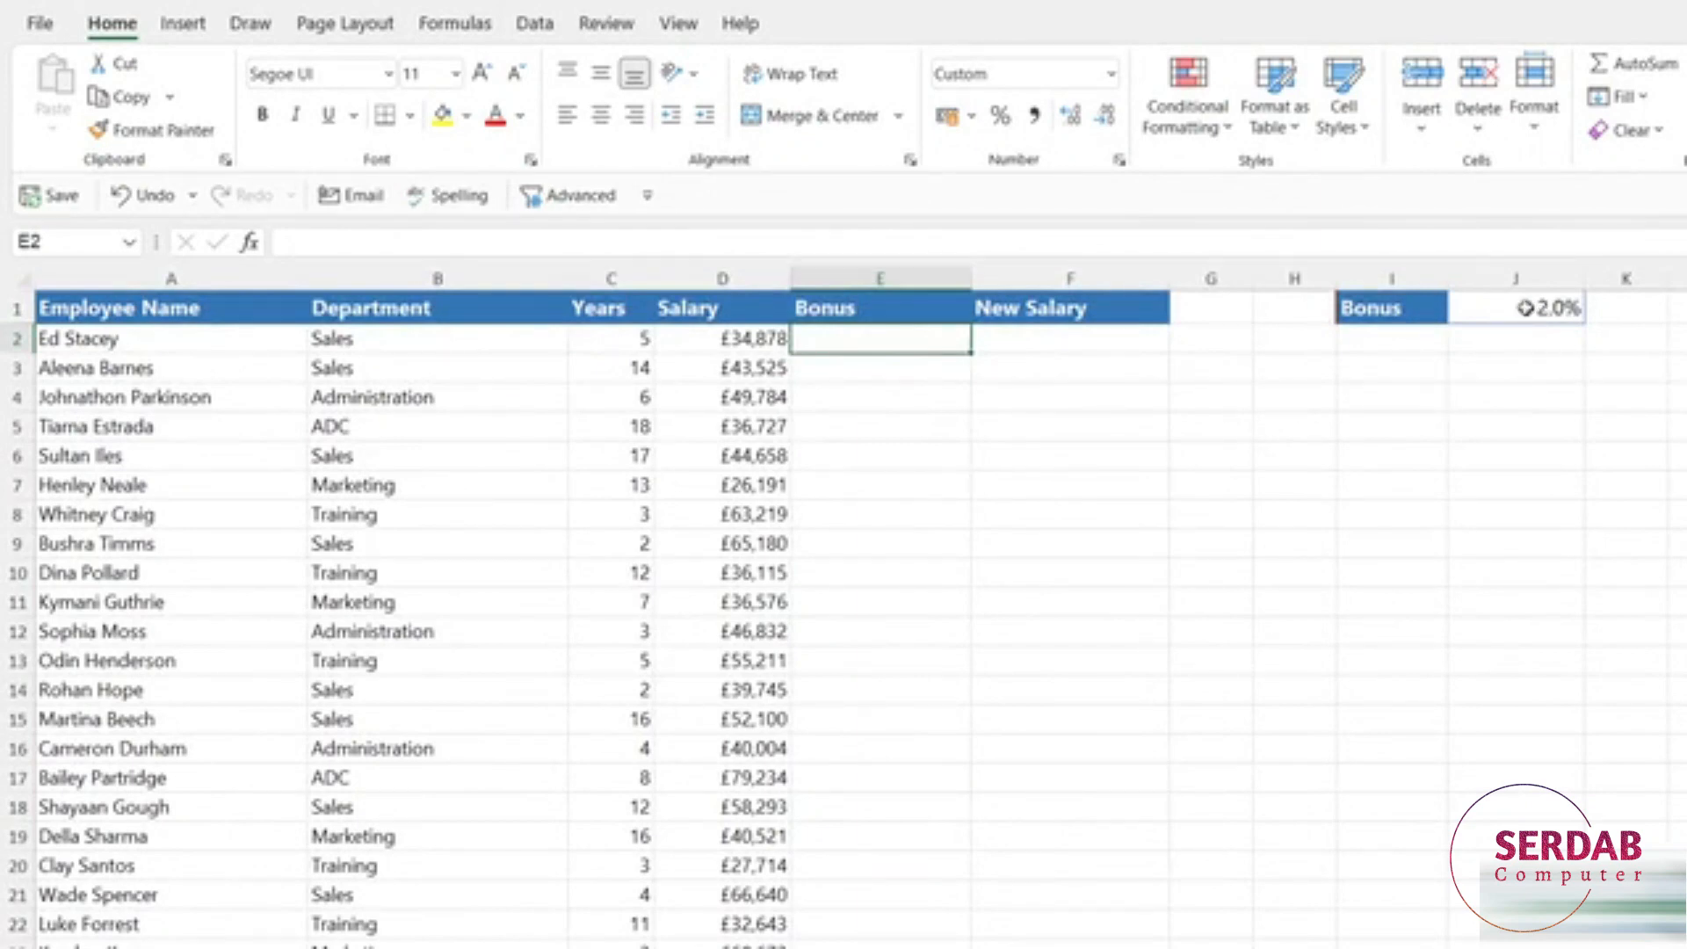
{"action": "left_click", "coordinate": [1525, 307]}
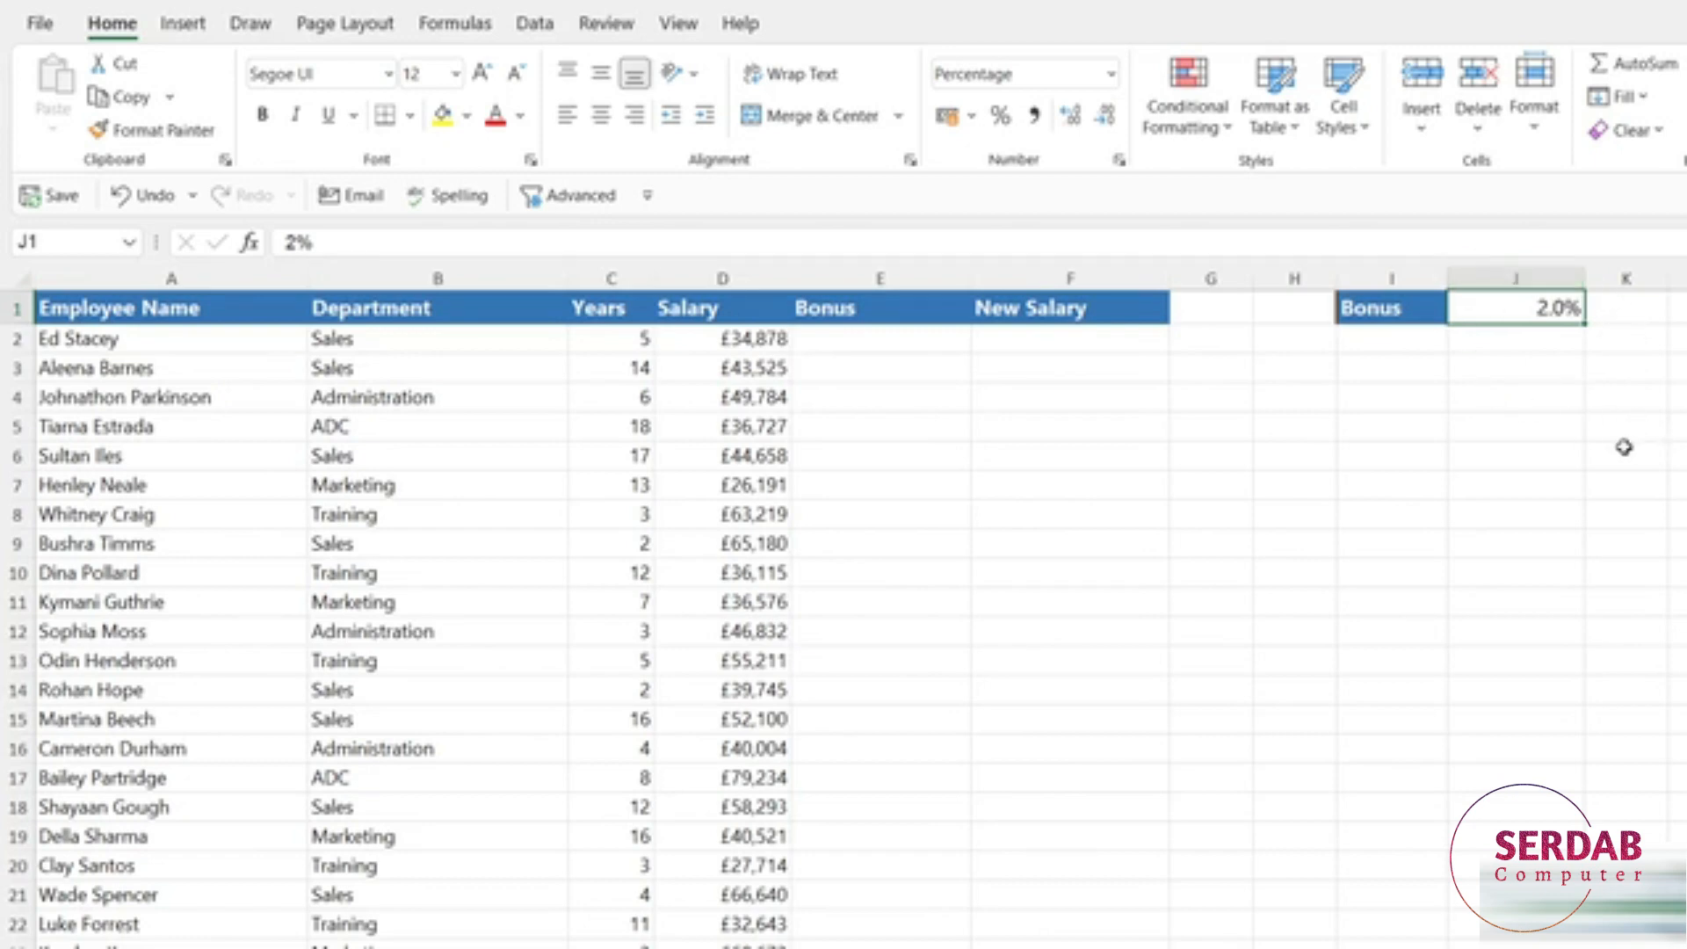
{"action": "left_click", "coordinate": [837, 344]}
{"action": "type", "text": "="}
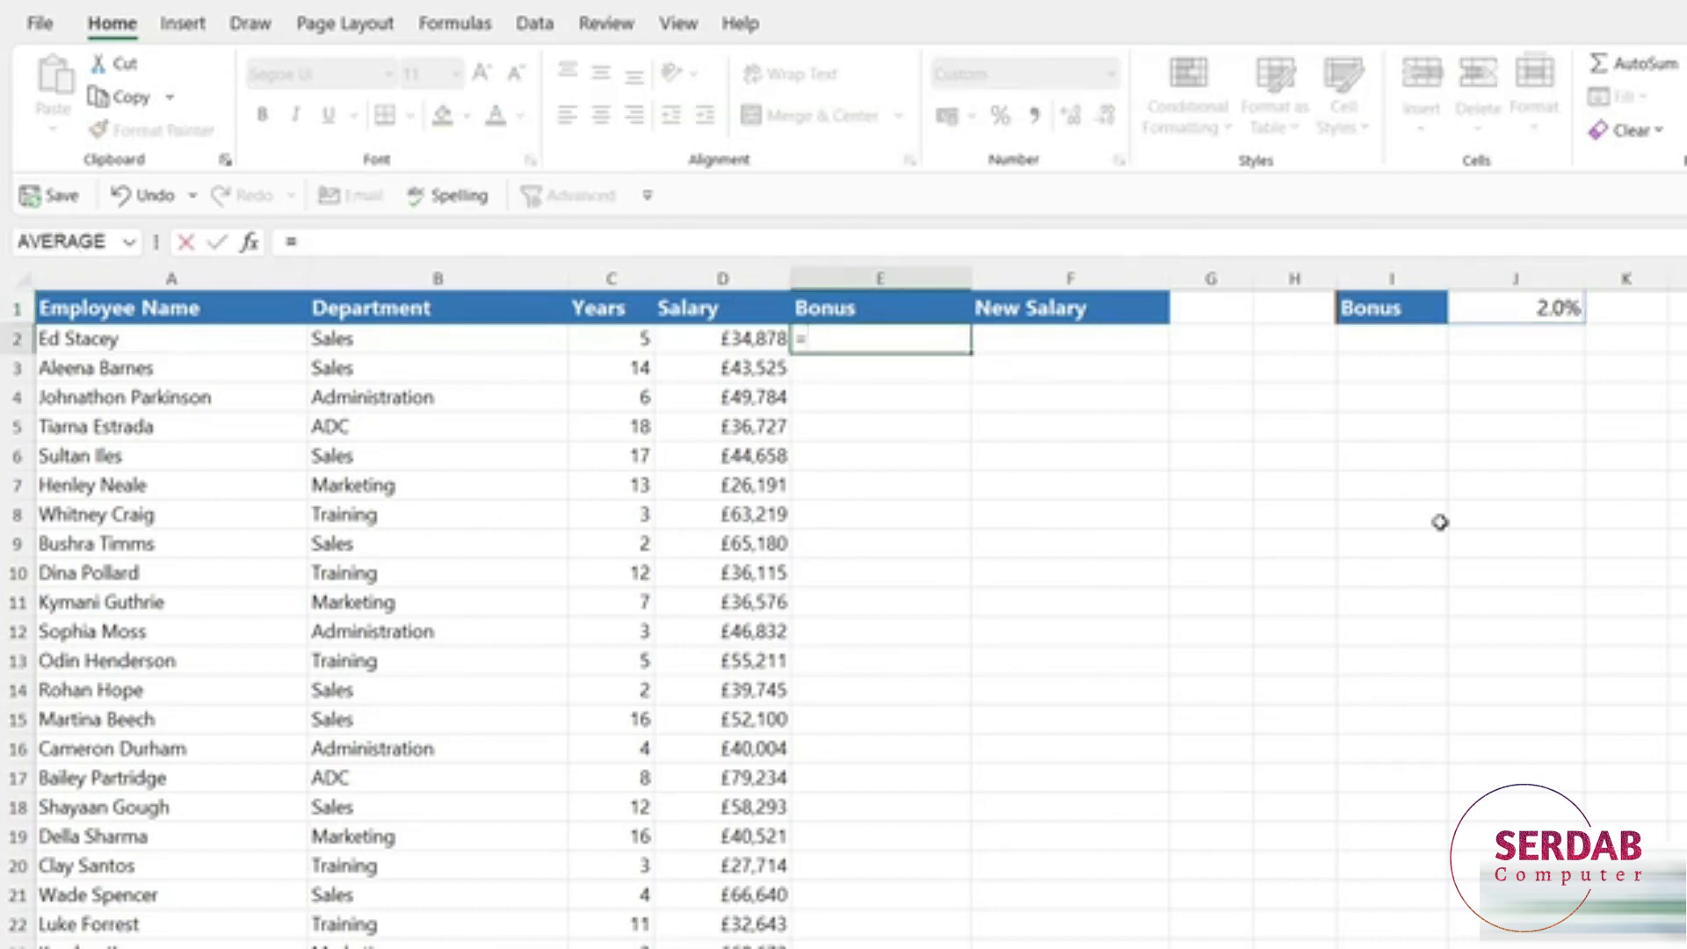
{"action": "type", "text": "SUM"}
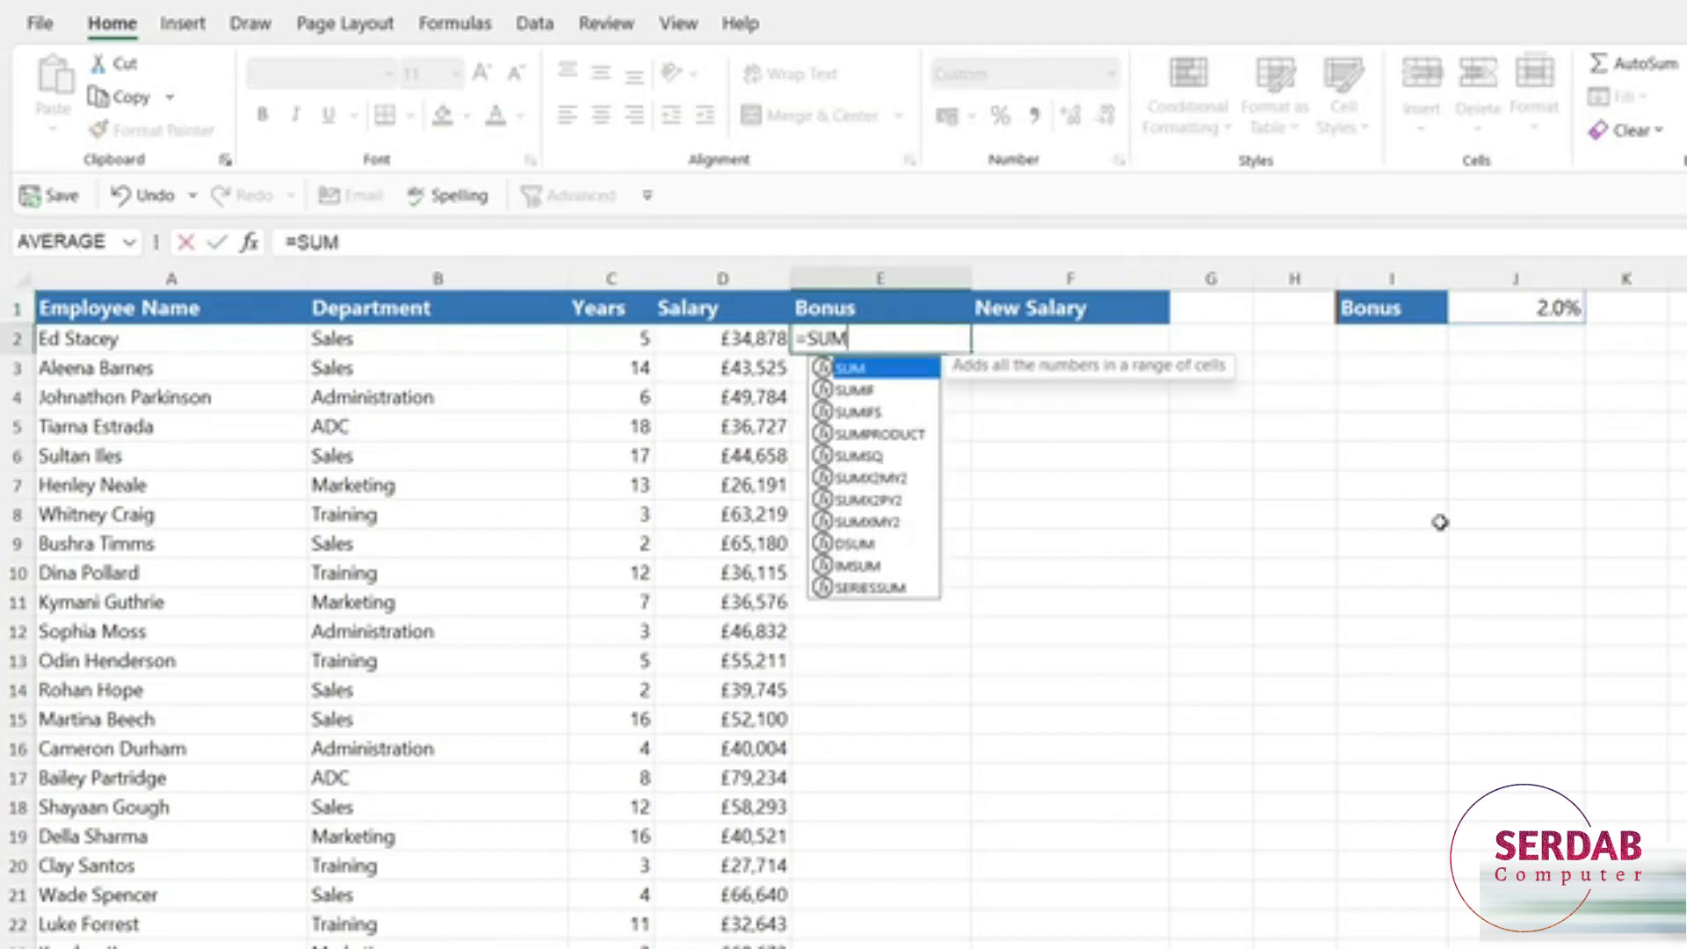
{"action": "type", "text": "("}
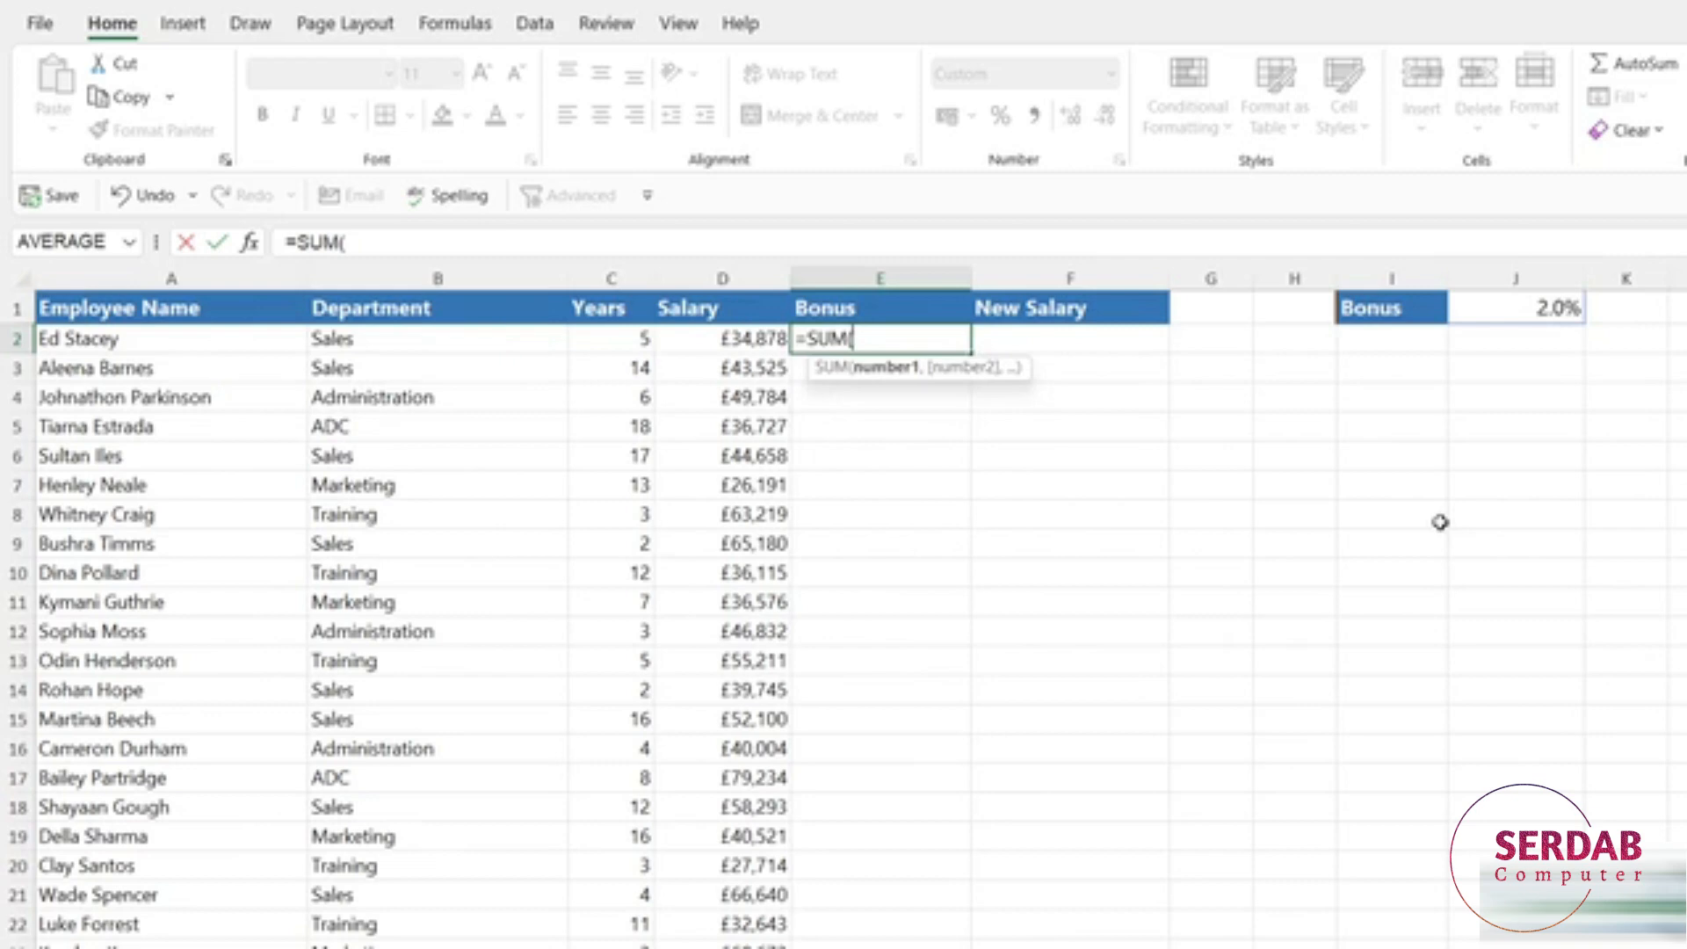
{"action": "left_click", "coordinate": [735, 344]}
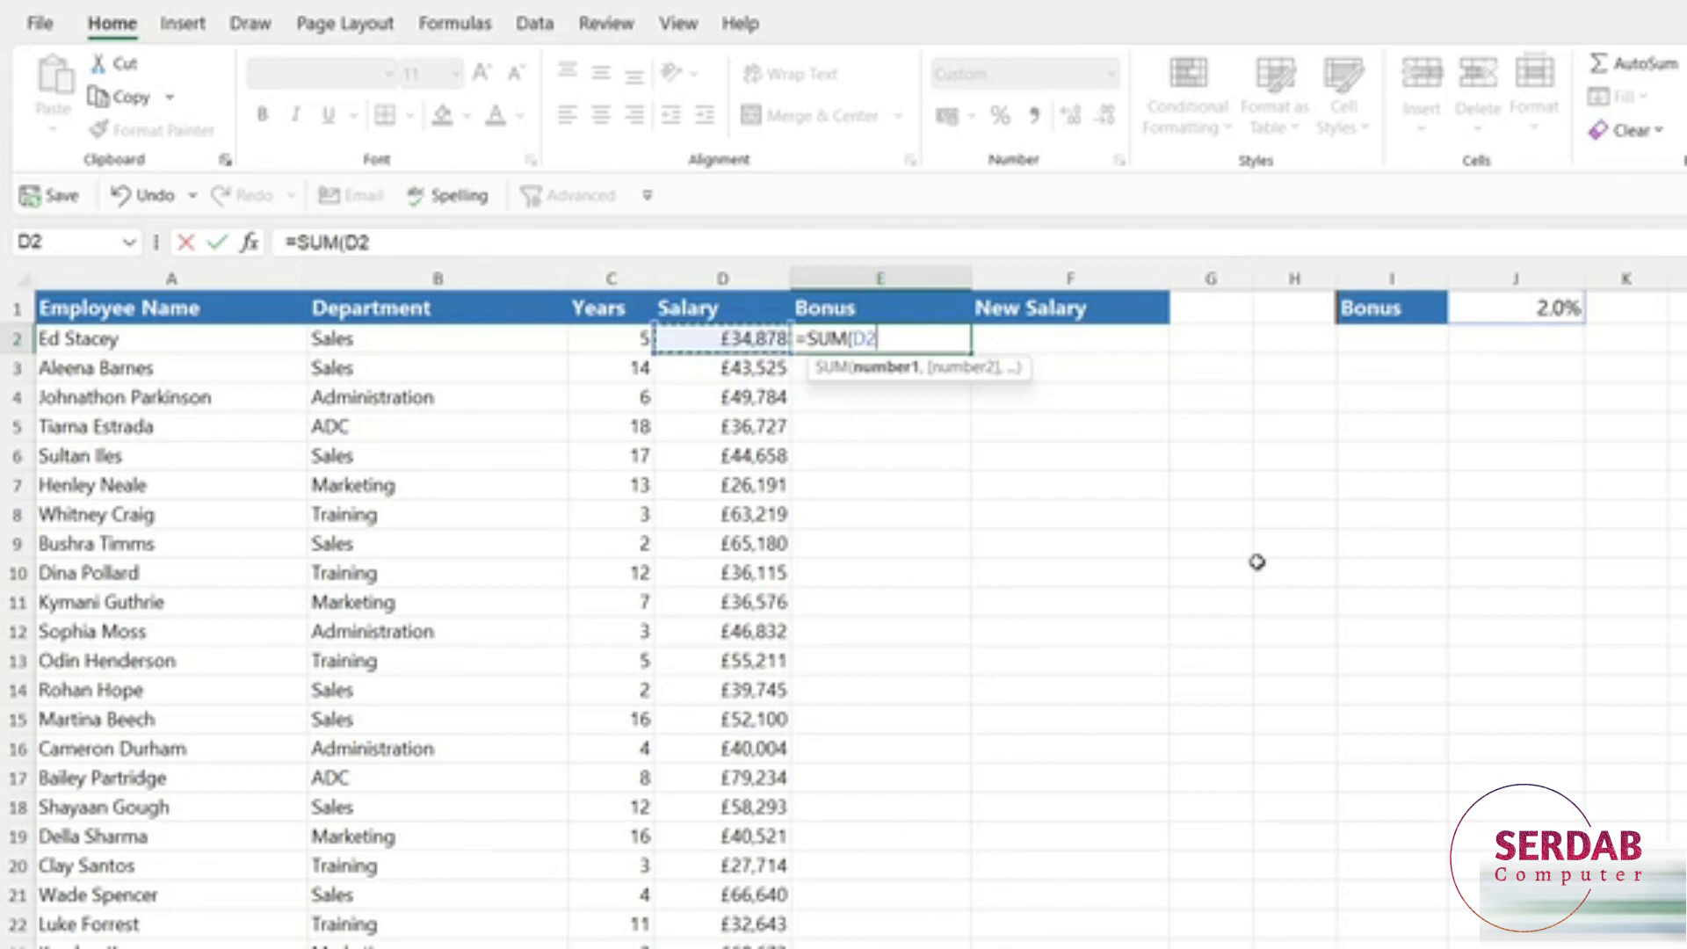
{"action": "type", "text": "*"}
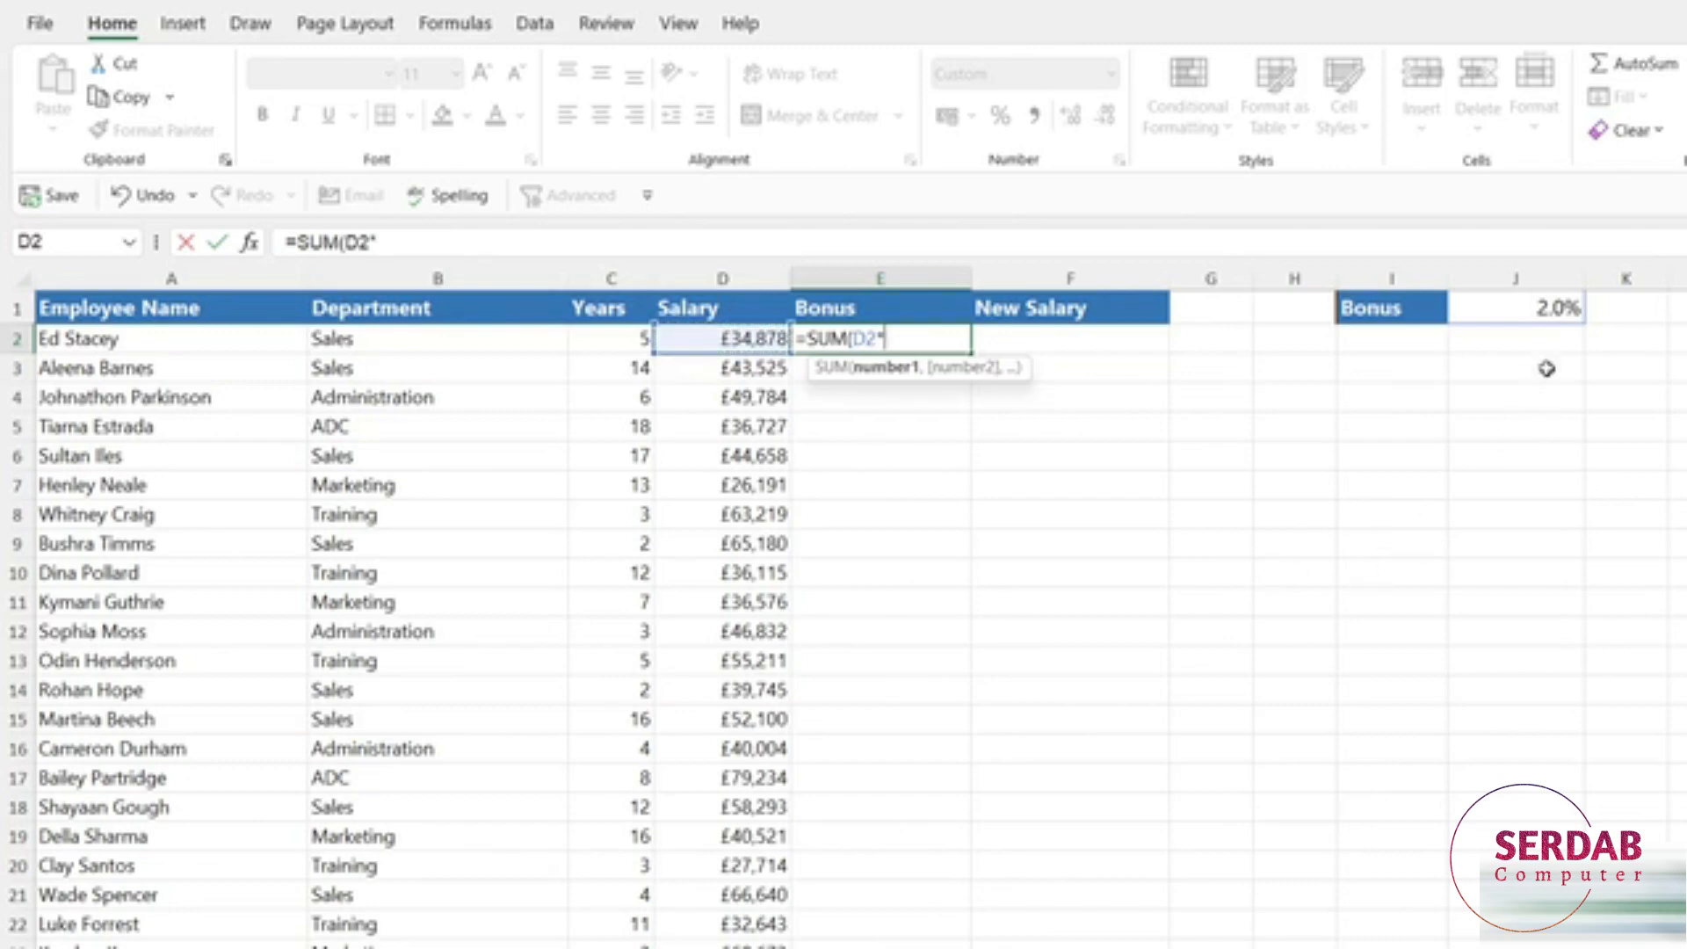
{"action": "left_click", "coordinate": [1549, 308]}
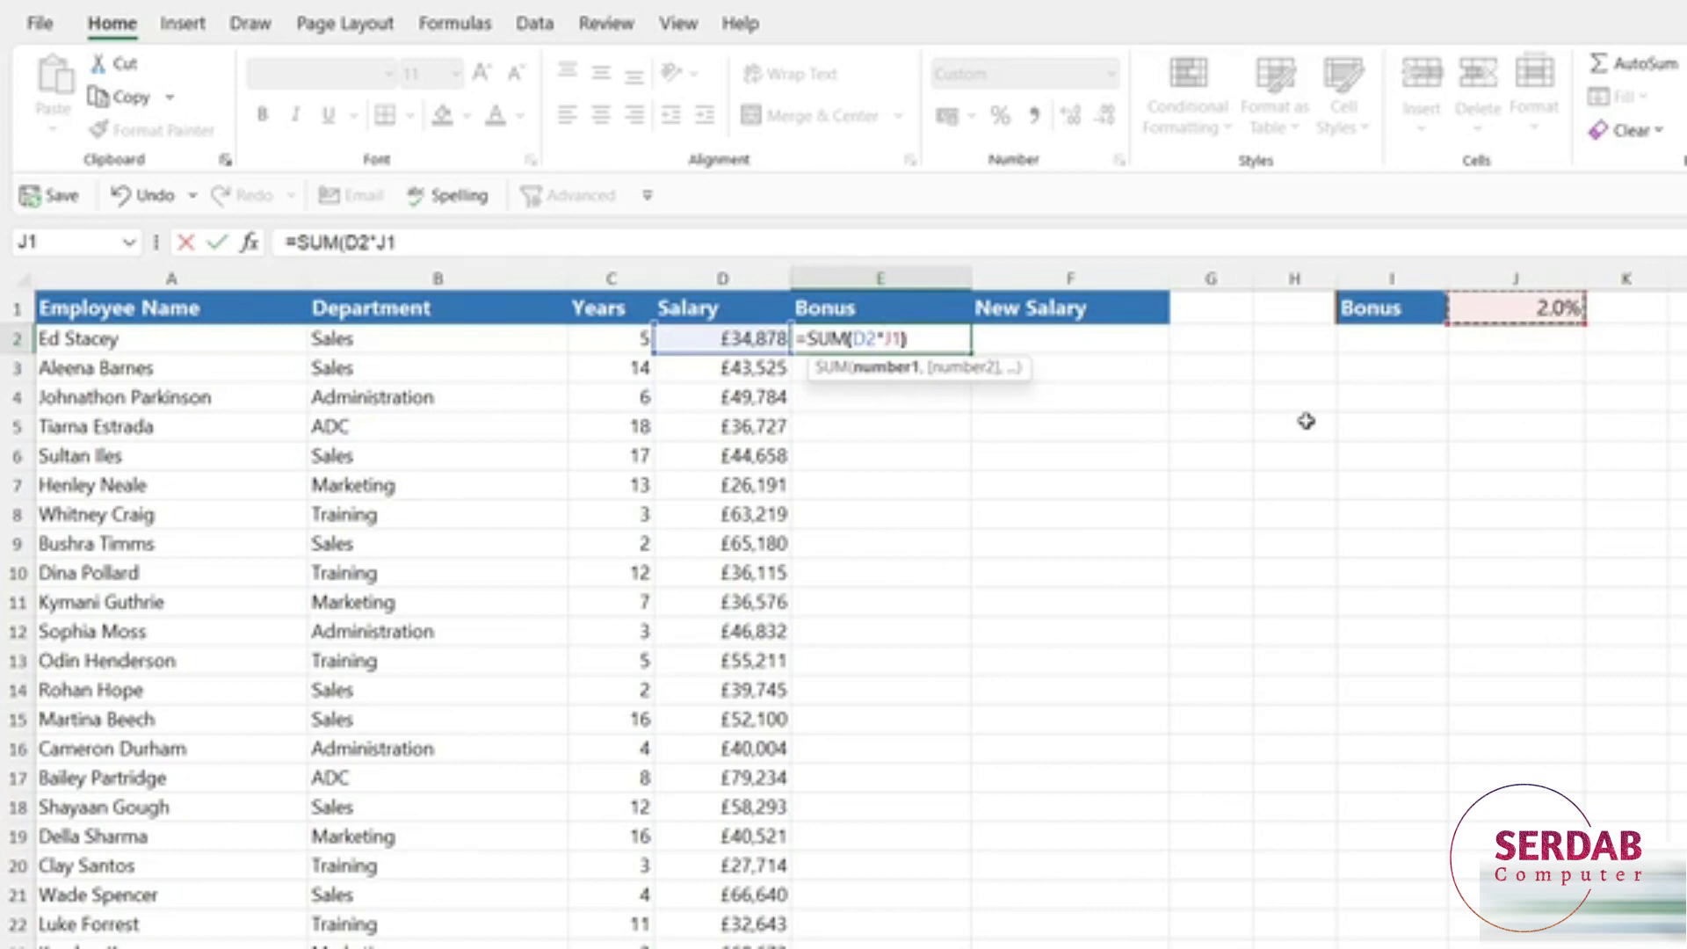
{"action": "type", "text": ")"}
{"action": "key", "text": "Return"}
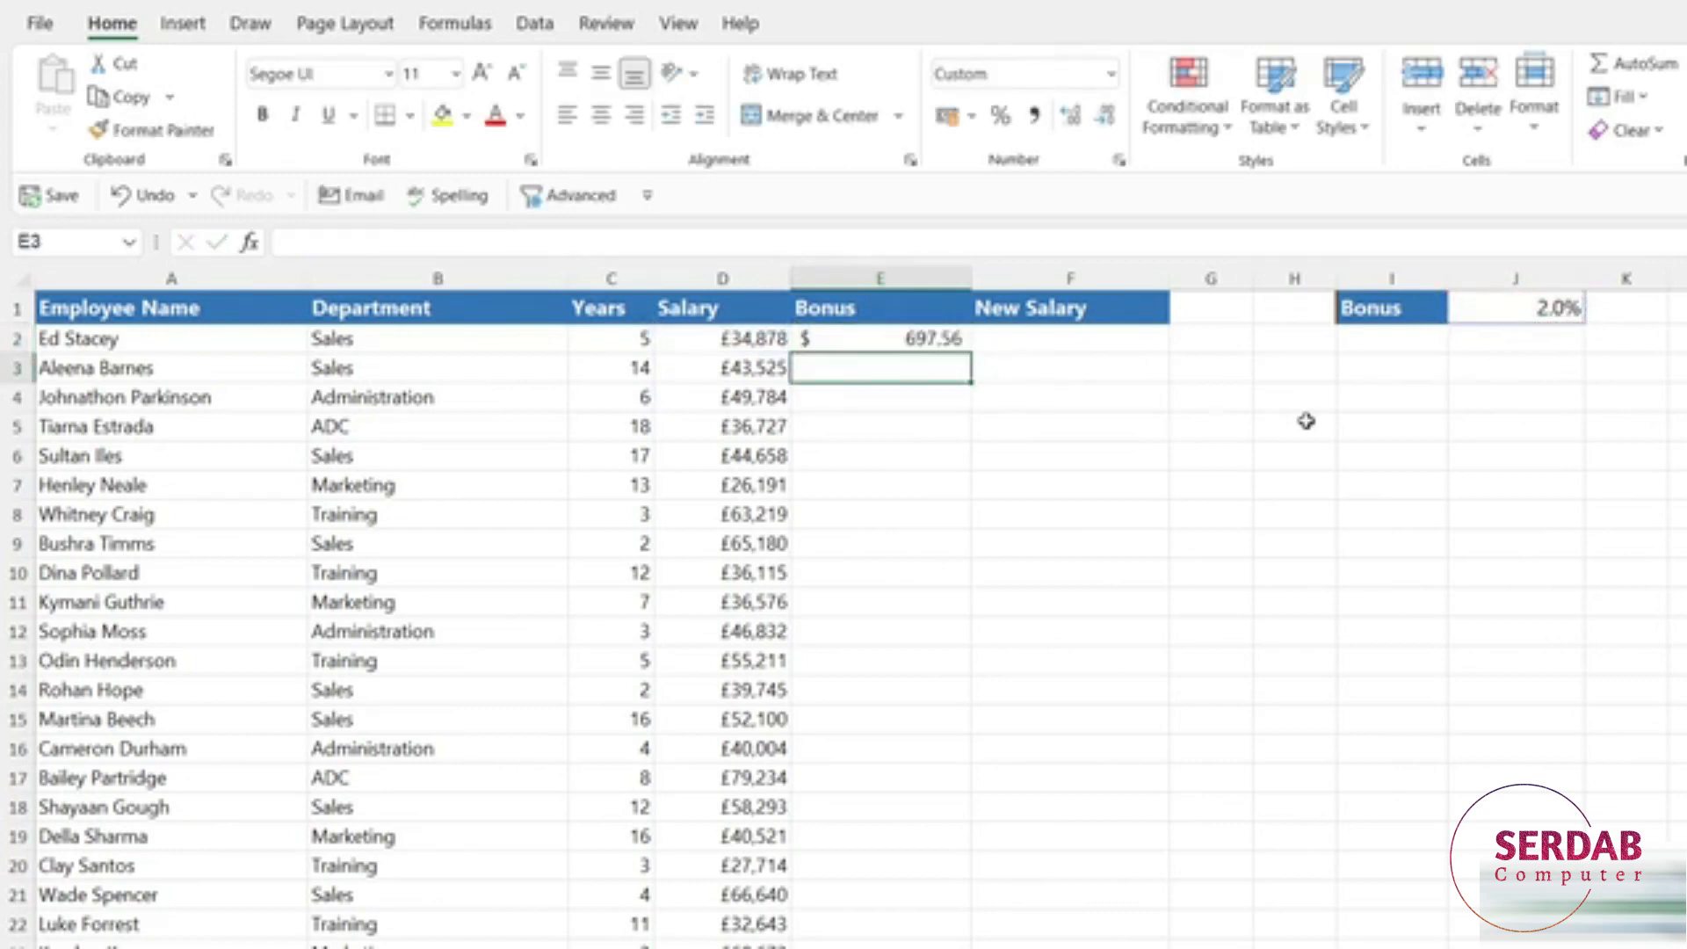
Step: Format the Bonus column as Currency
{"action": "left_click", "coordinate": [924, 343]}
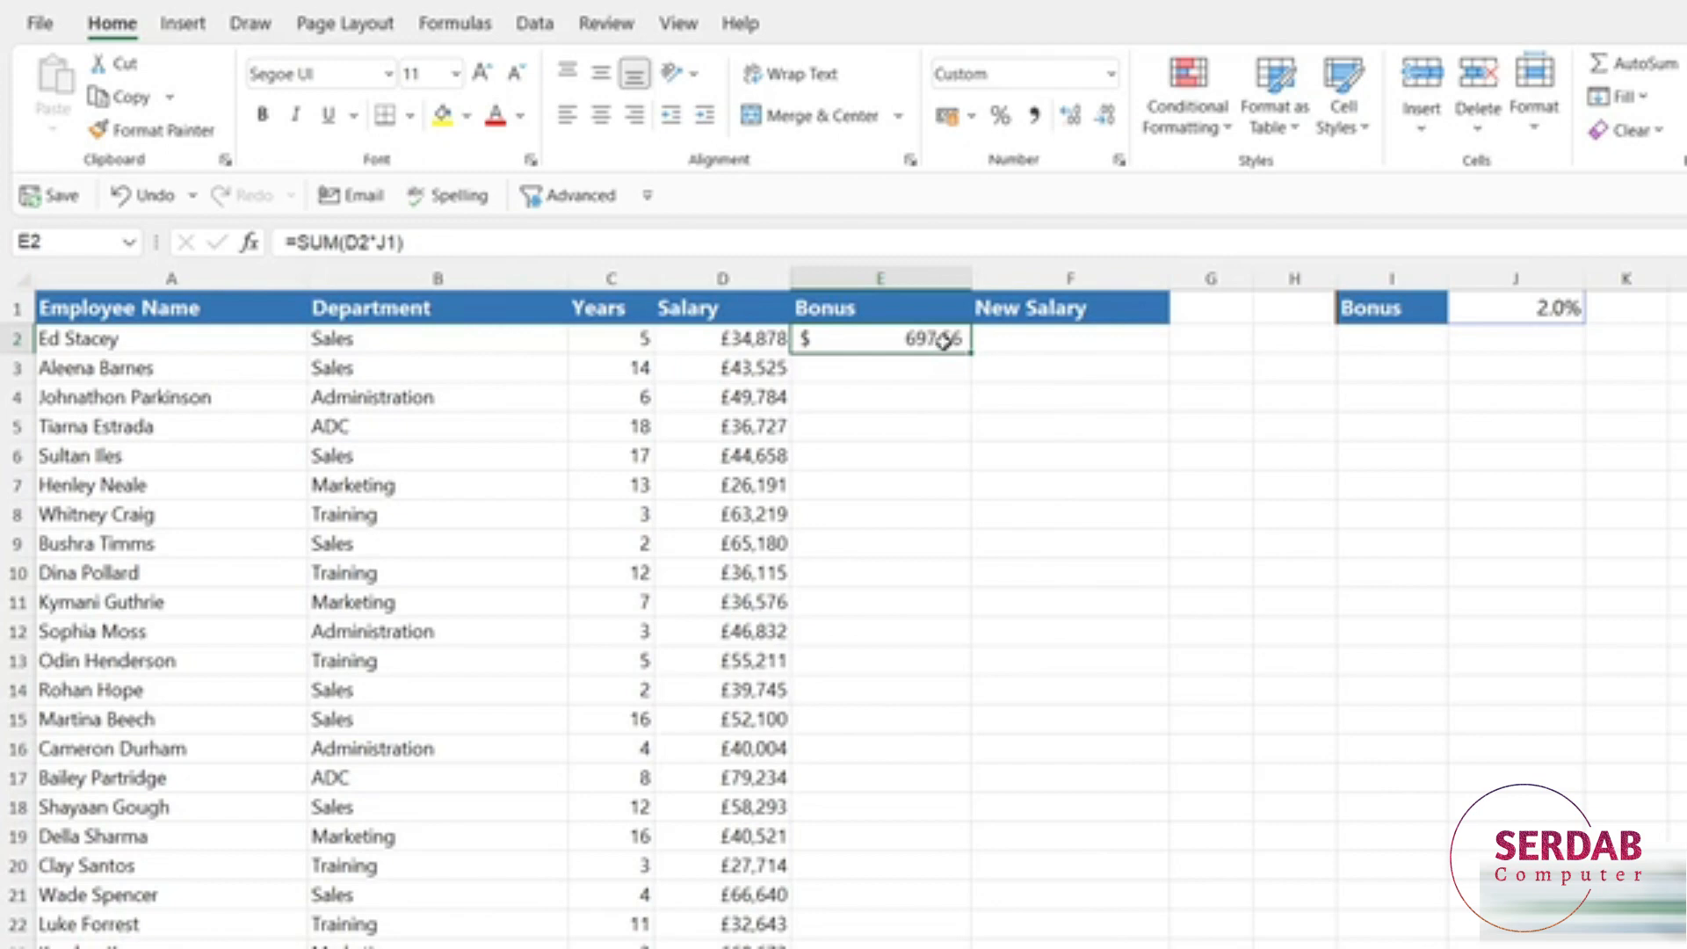
{"action": "left_click", "coordinate": [694, 339]}
{"action": "left_click", "coordinate": [873, 339]}
{"action": "left_click", "coordinate": [891, 276]}
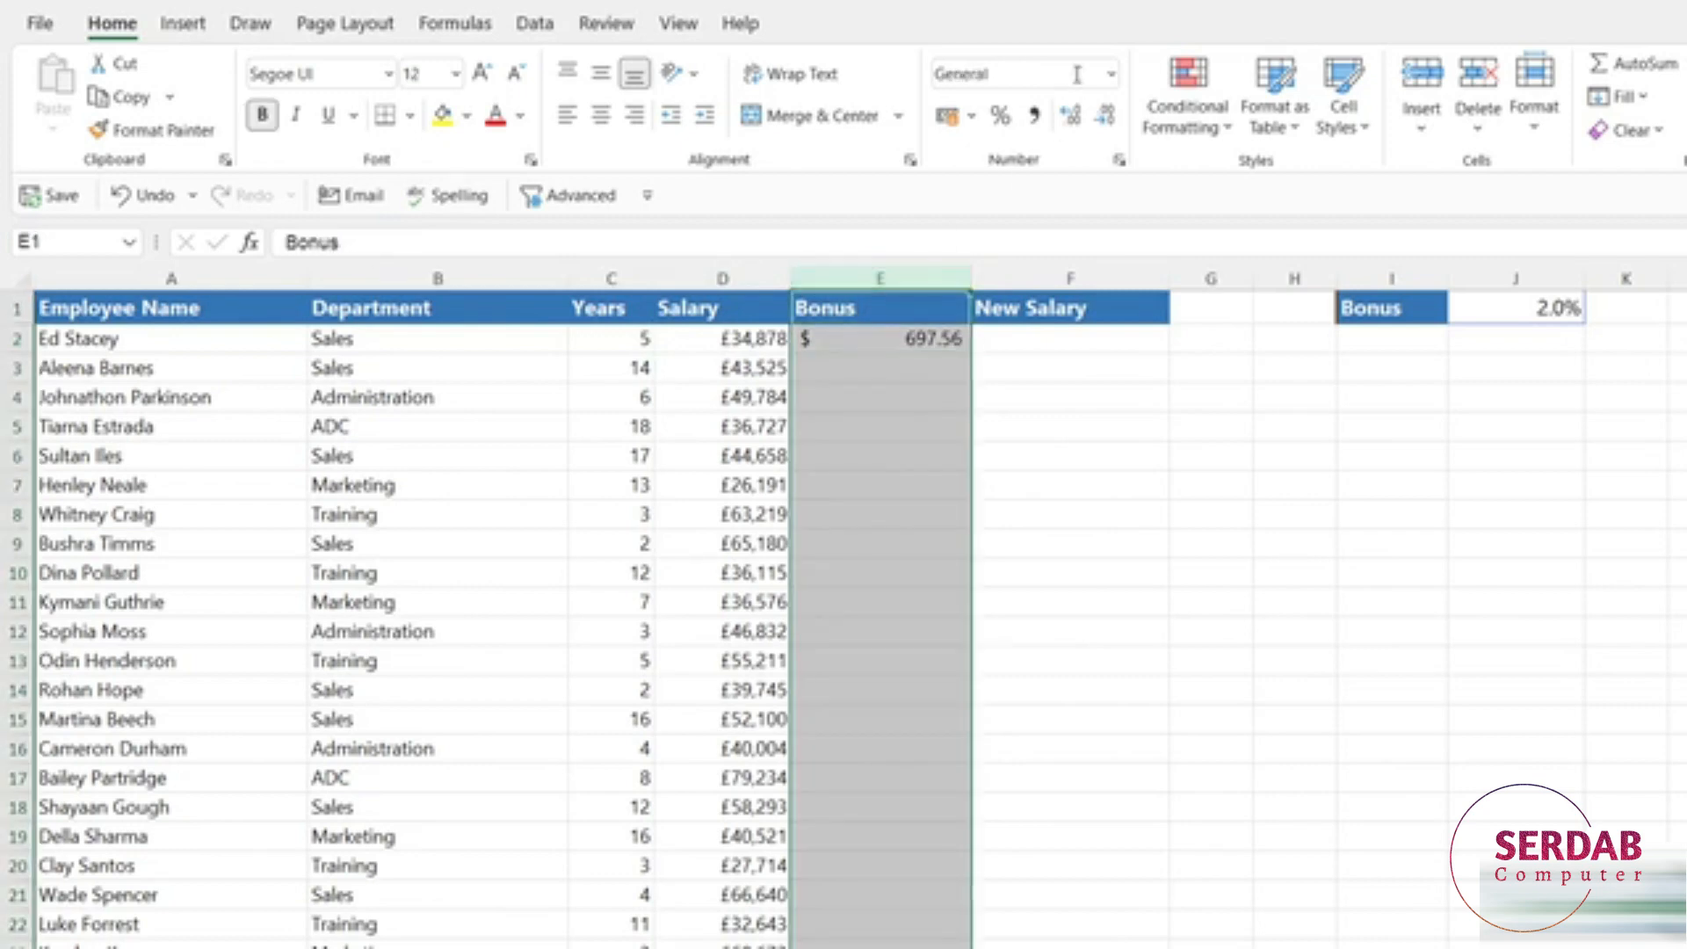
{"action": "left_click", "coordinate": [1110, 74]}
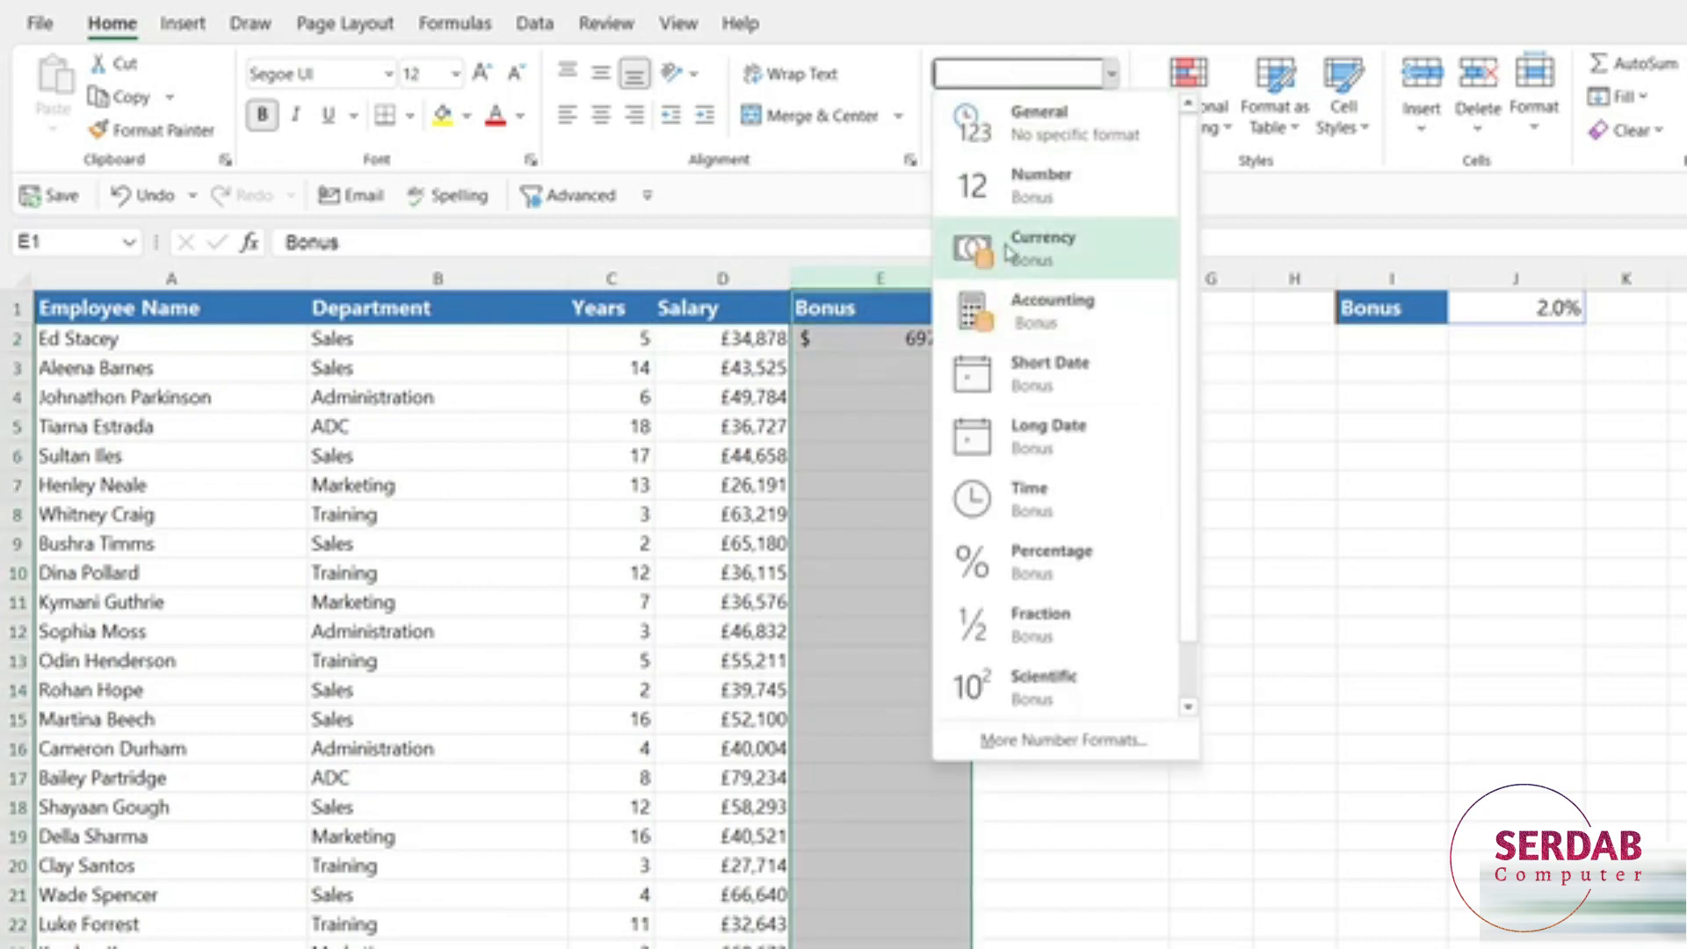
{"action": "left_click", "coordinate": [1042, 248]}
{"action": "left_click", "coordinate": [1100, 476]}
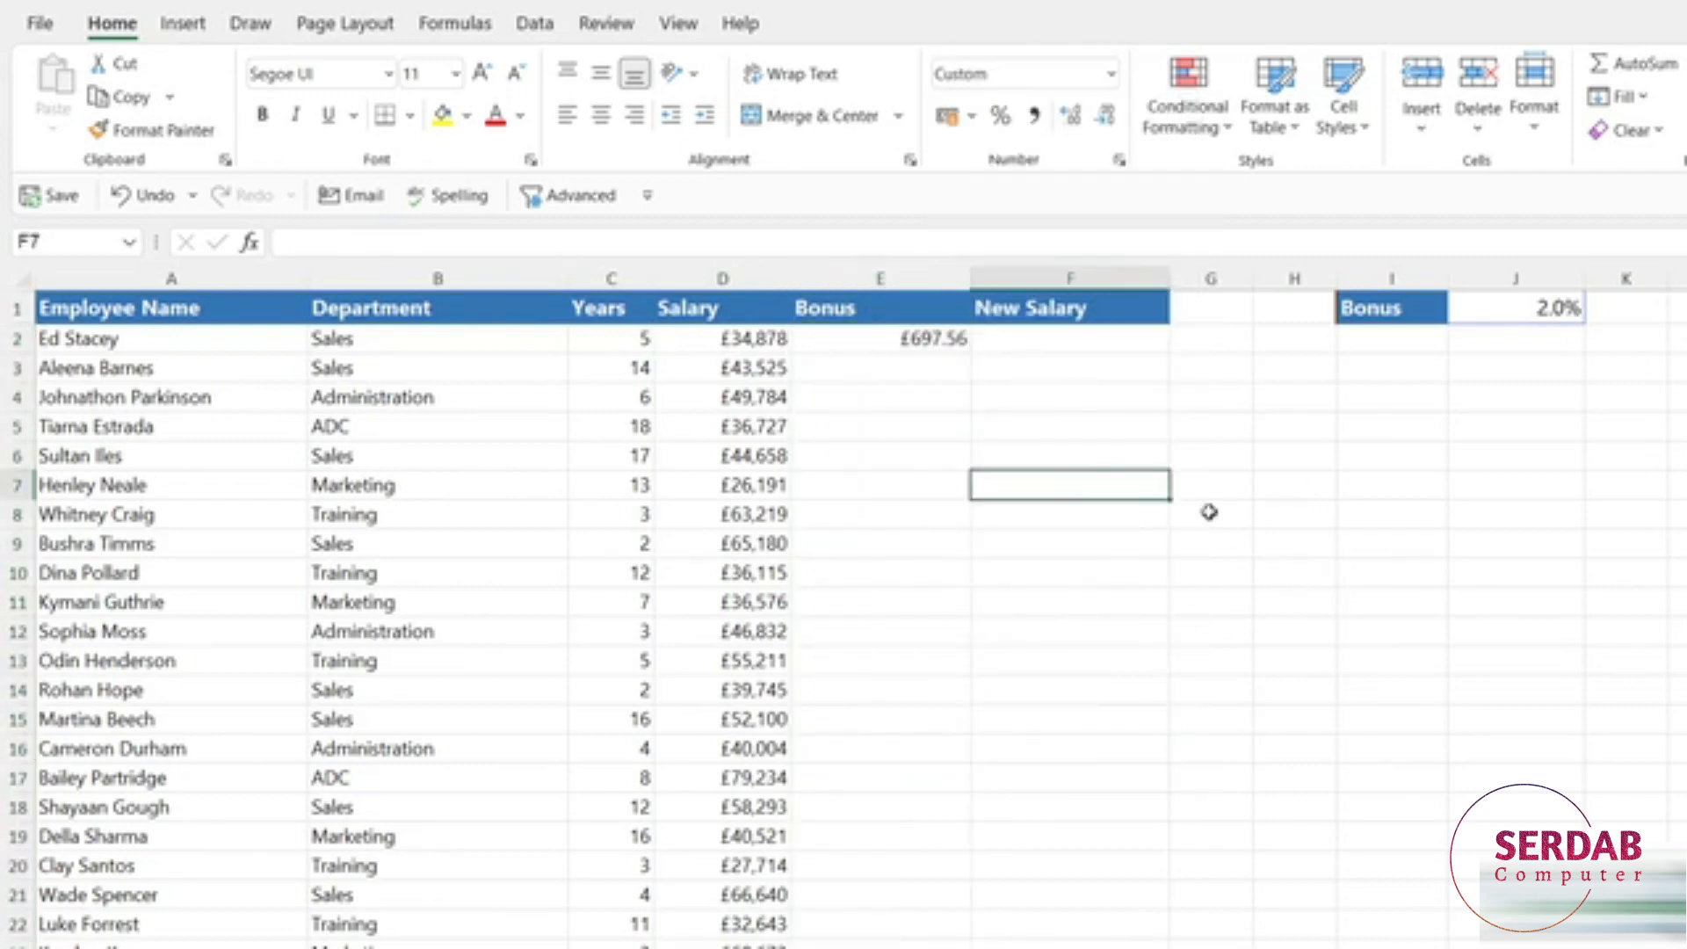
Step: Fill the Bonus formula from E2 down through E20
{"action": "left_click", "coordinate": [858, 339]}
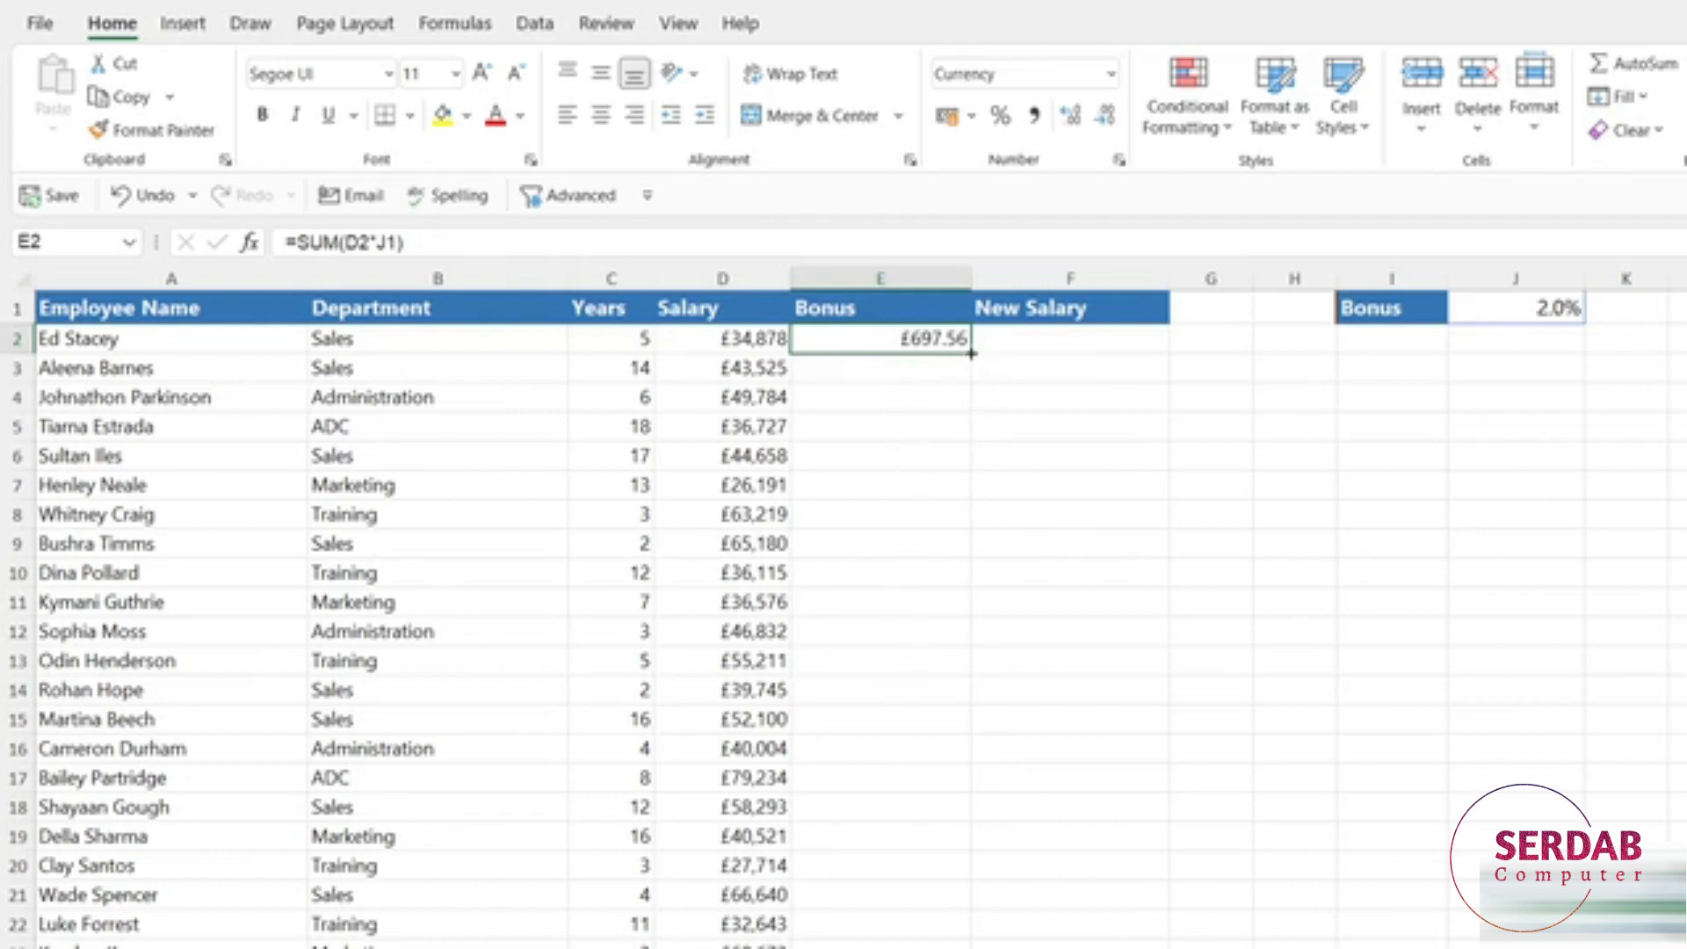
{"action": "left_click_drag", "start_coordinate": [970, 354], "coordinate": [972, 880]}
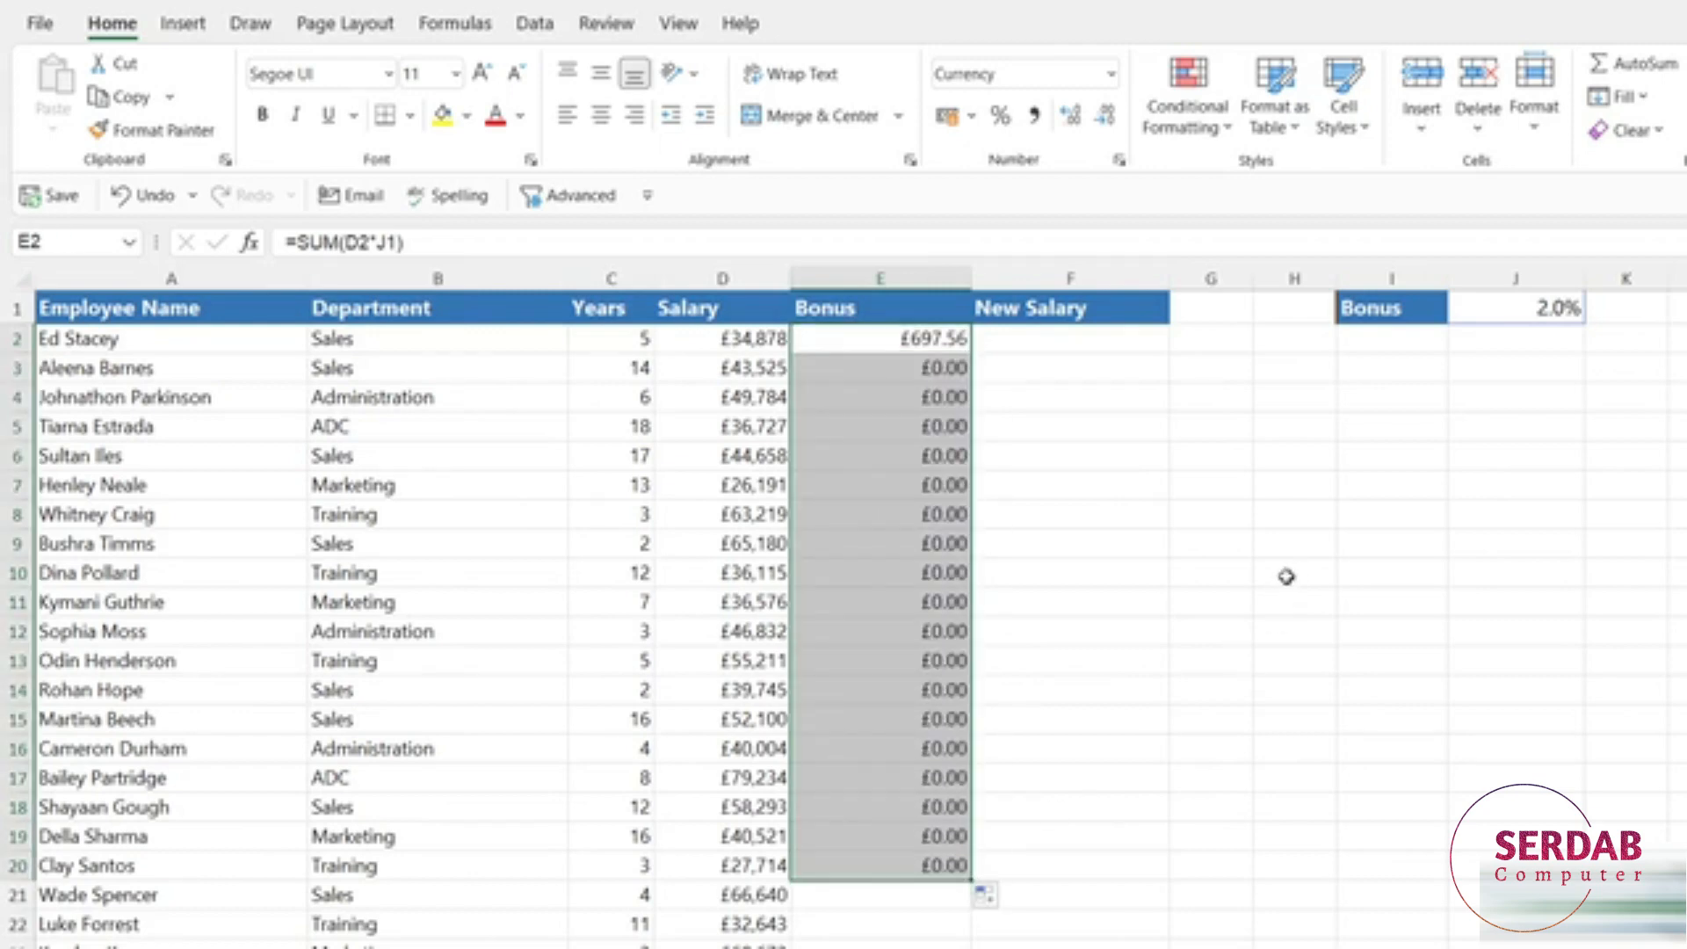
Step: Examine the filled Bonus formulas from E3 to E11, checking which cells the one in E11 references
{"action": "left_click", "coordinate": [913, 368]}
{"action": "left_click", "coordinate": [902, 397]}
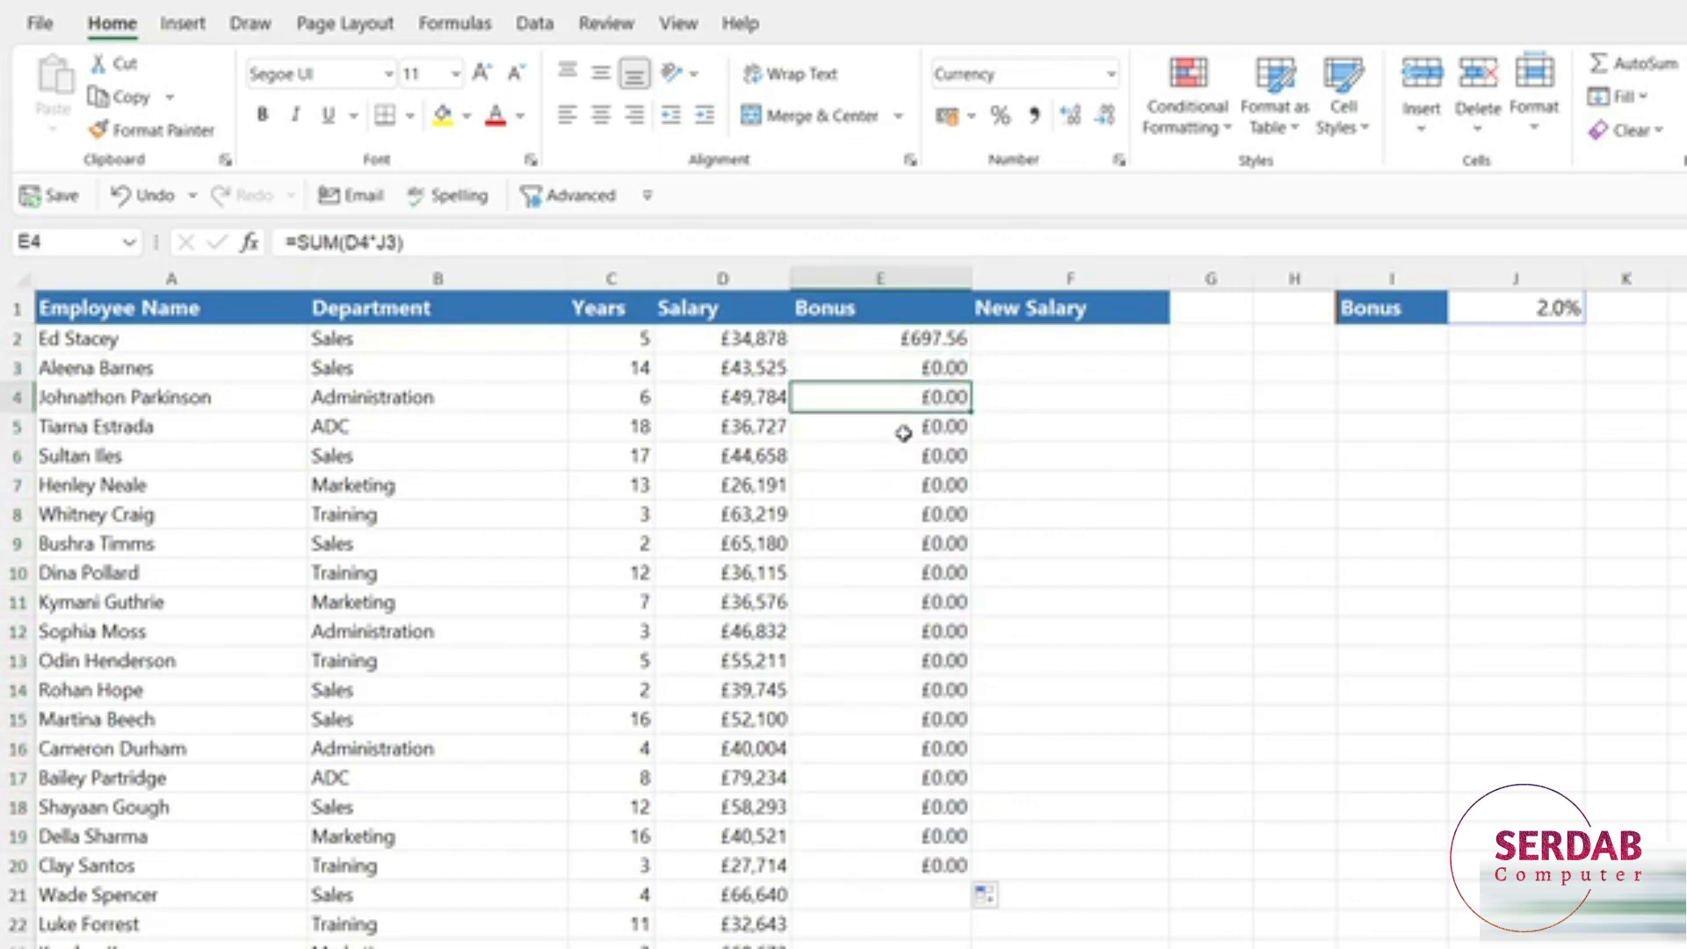
{"action": "left_click", "coordinate": [903, 426]}
{"action": "left_click", "coordinate": [903, 485]}
{"action": "left_click", "coordinate": [896, 514]}
{"action": "left_click", "coordinate": [892, 572]}
{"action": "left_click", "coordinate": [892, 602]}
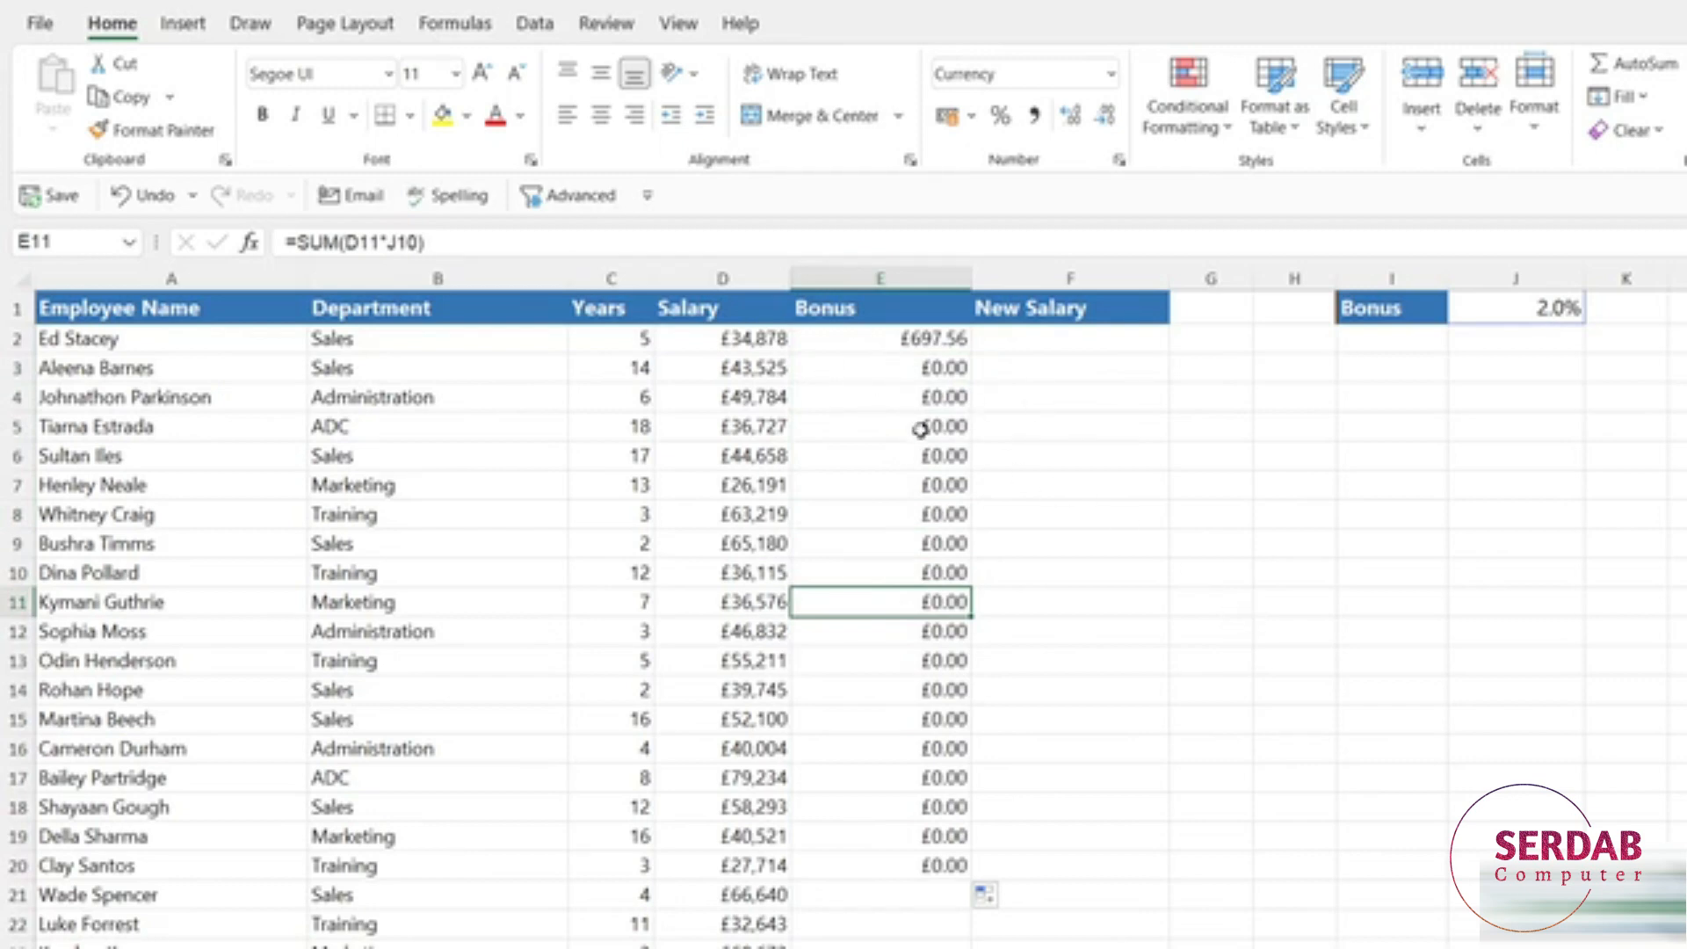
{"action": "double_click", "coordinate": [906, 604]}
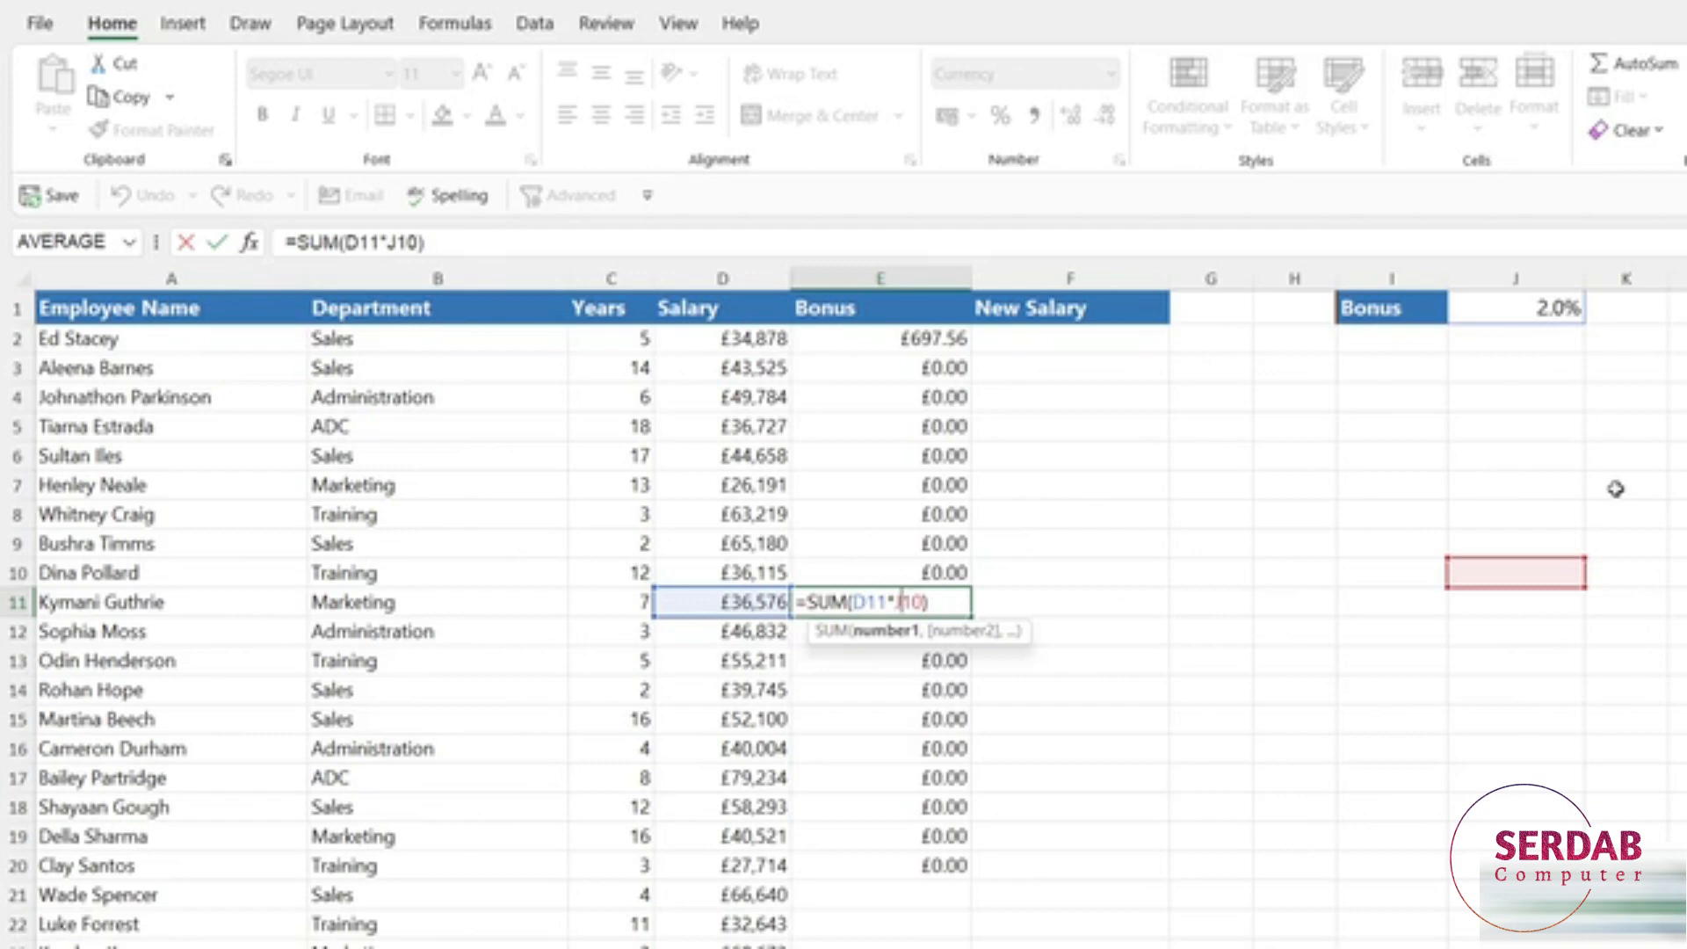
{"action": "key", "text": "ctrl+Return"}
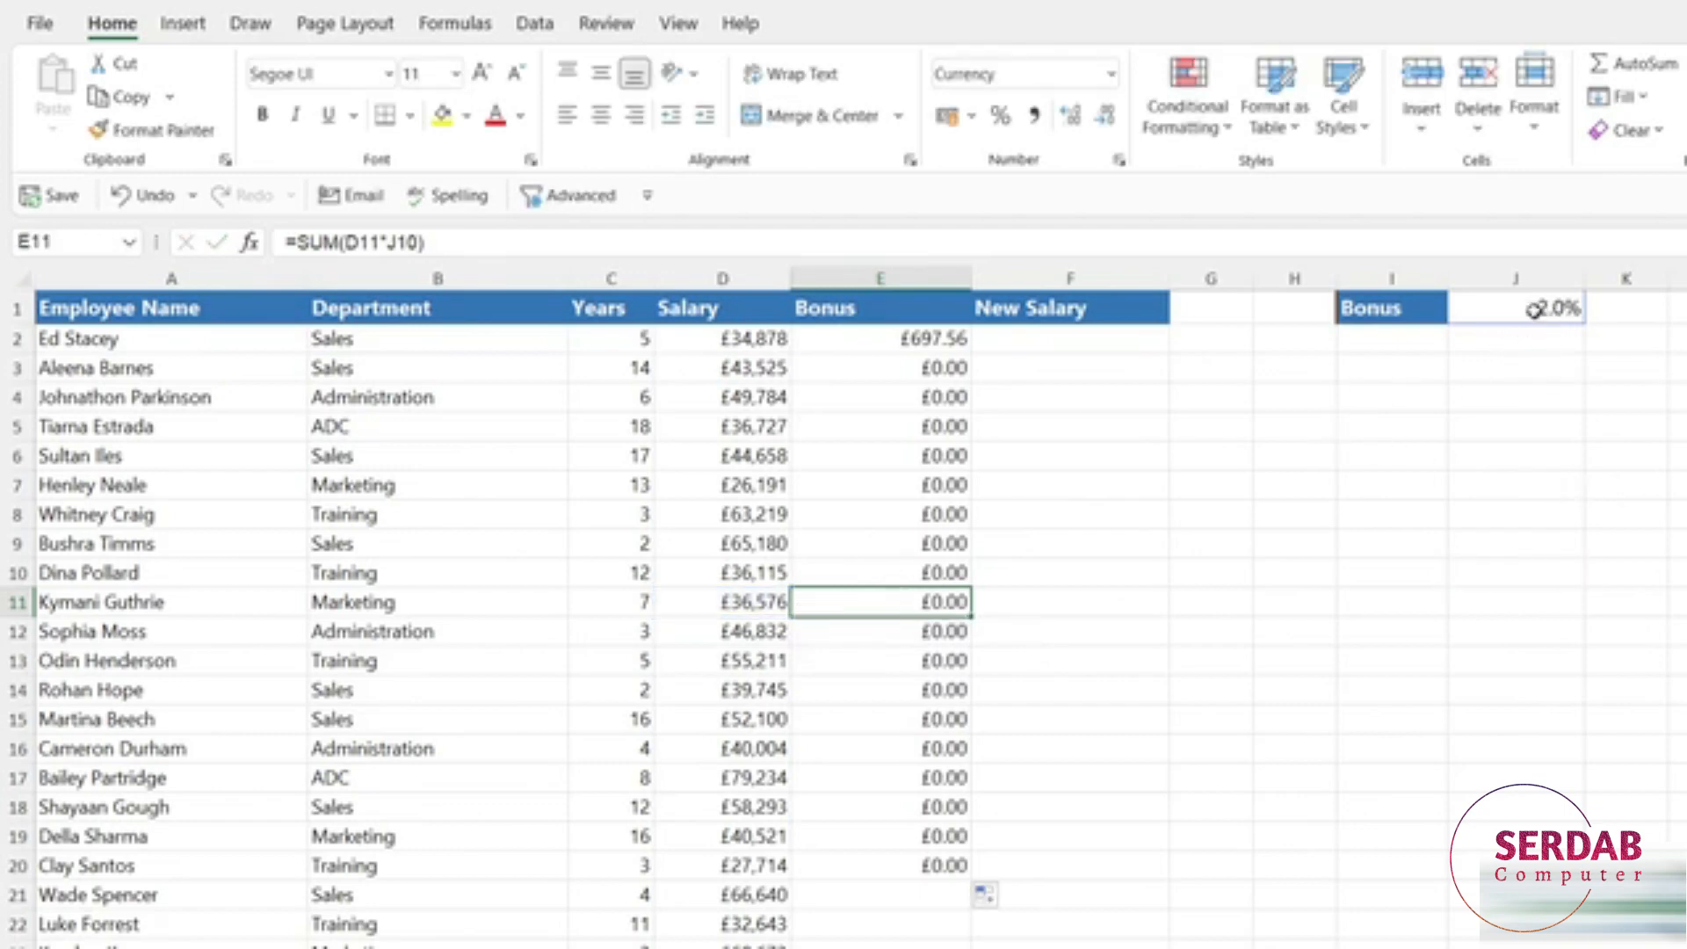
Step: Clear the Bonus formulas from cells E2 to E21
{"action": "left_click_drag", "start_coordinate": [901, 337], "coordinate": [888, 889]}
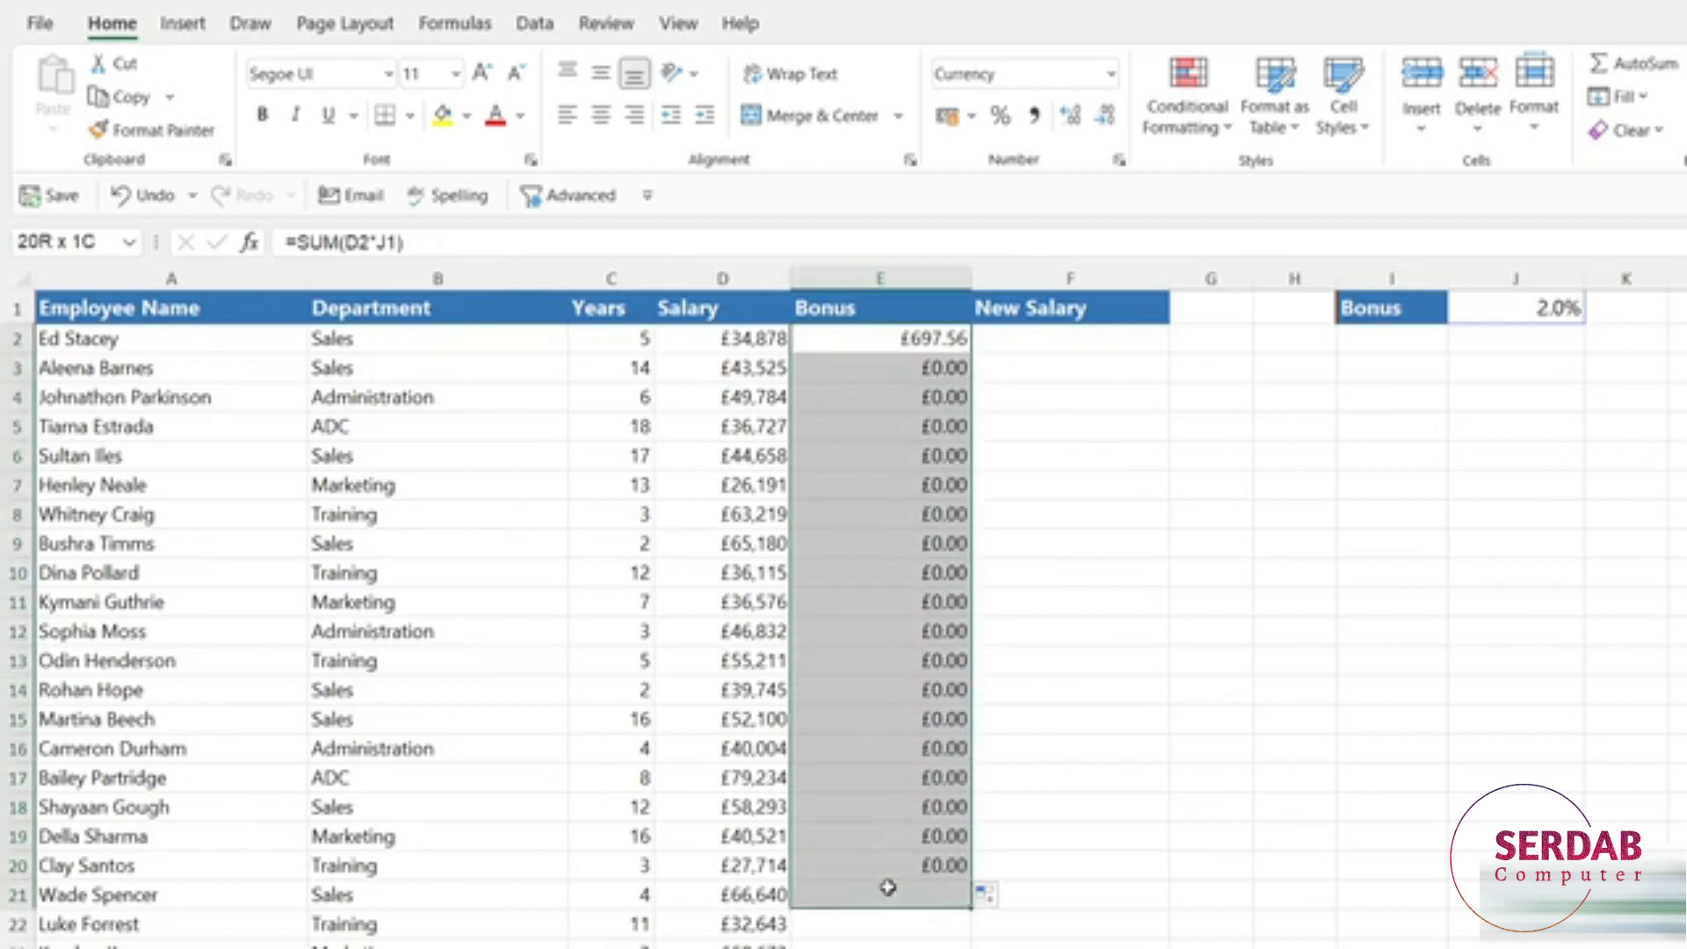
{"action": "key", "text": "Delete"}
{"action": "left_click", "coordinate": [1241, 530]}
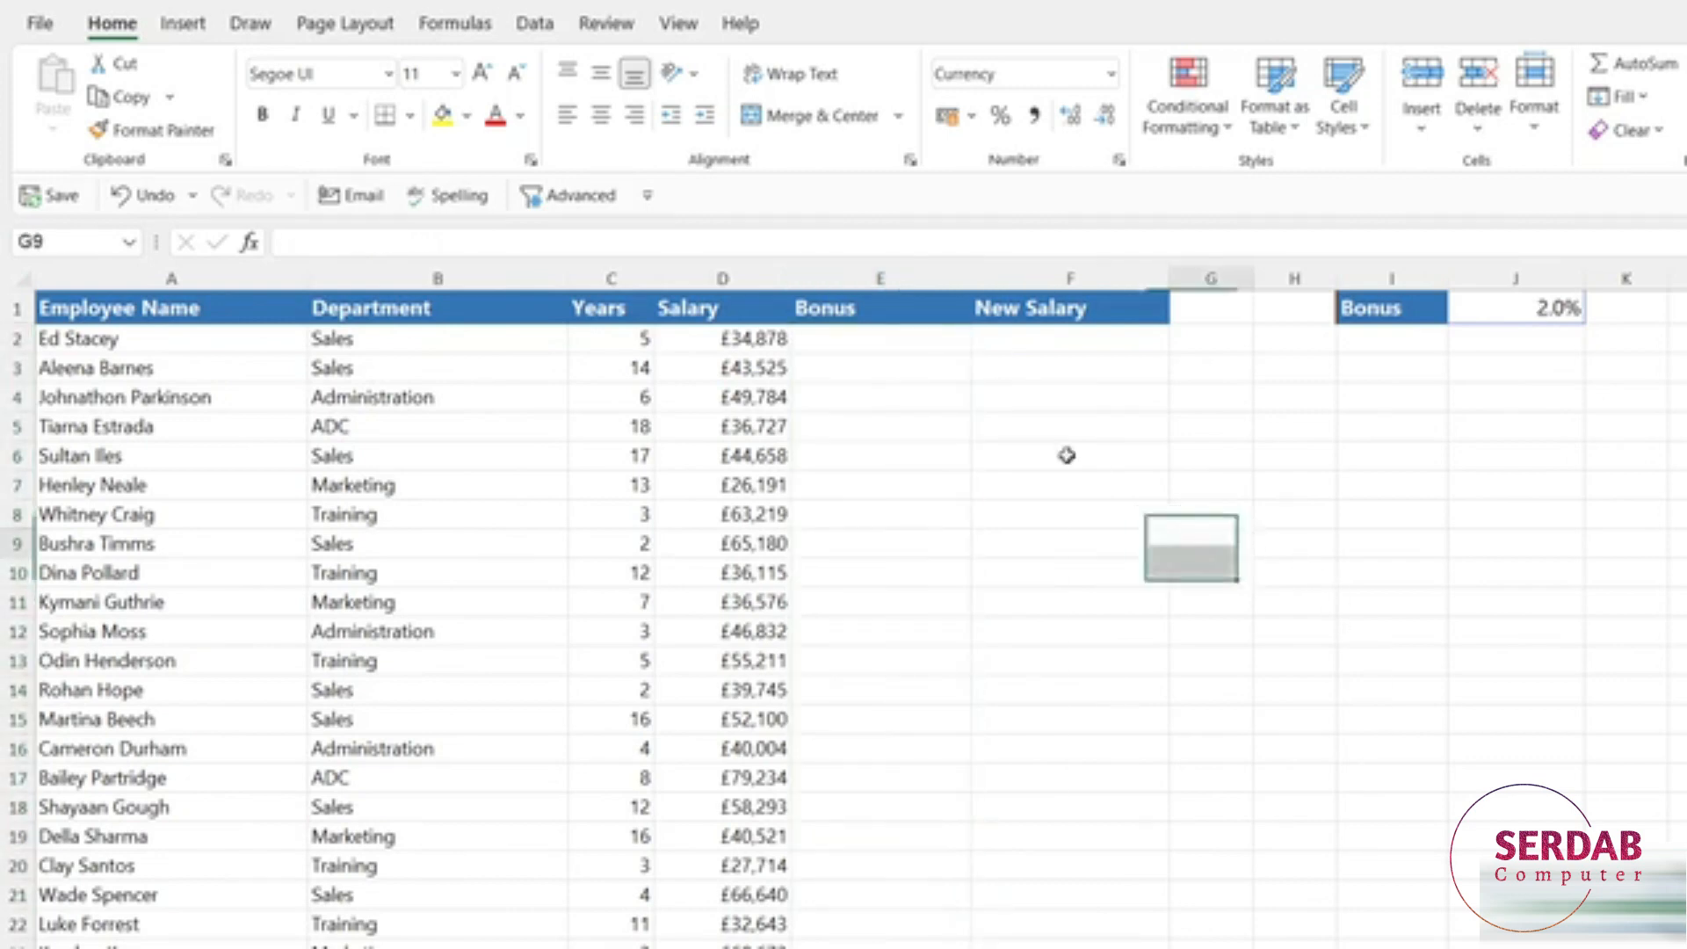
Step: Enter the bonus formula =SUM(D2*$J$1) in E2, with J1 as an absolute reference
{"action": "left_click", "coordinate": [926, 345]}
{"action": "type", "text": "="}
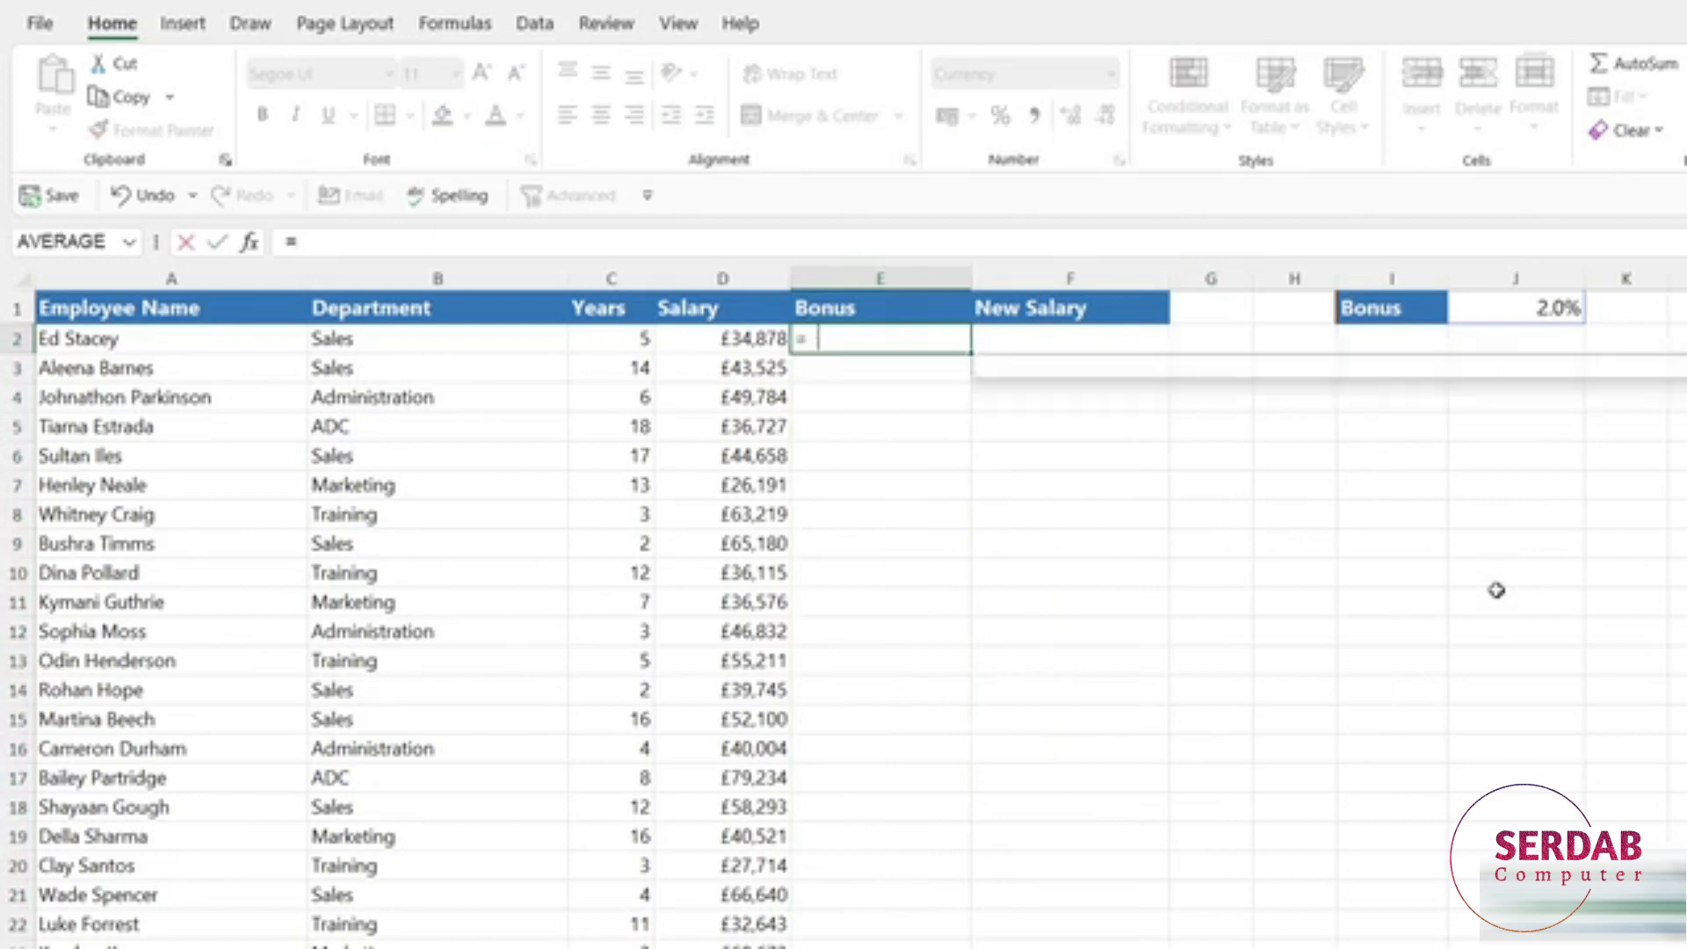
{"action": "type", "text": "SUM("}
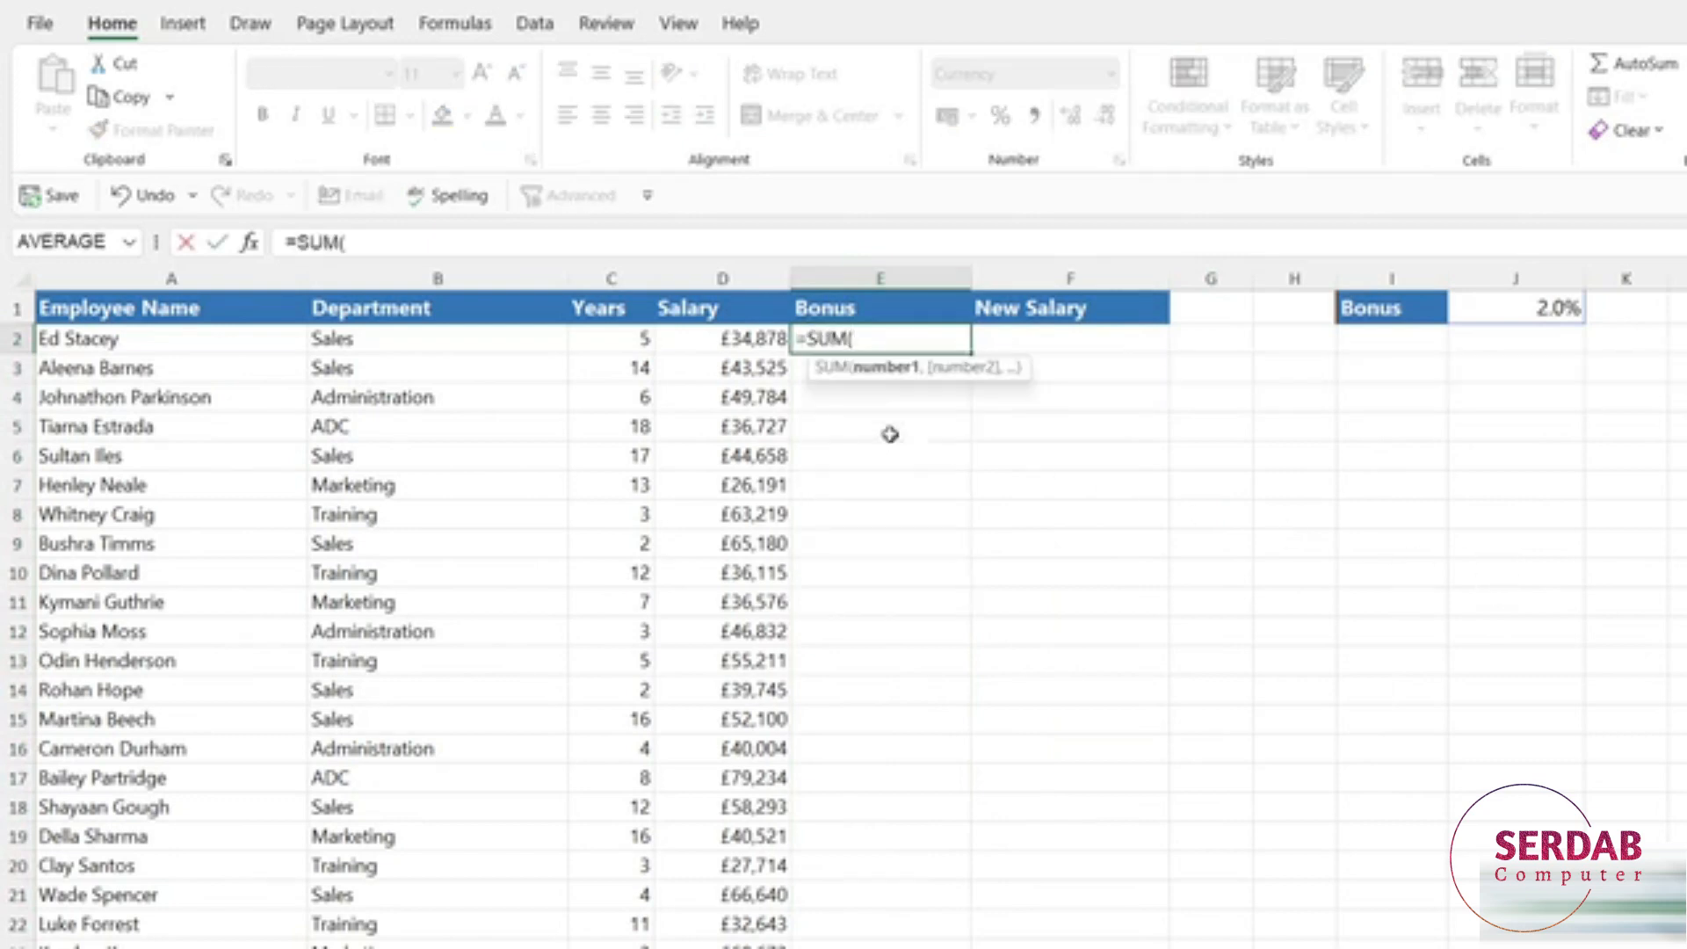
{"action": "left_click", "coordinate": [743, 339]}
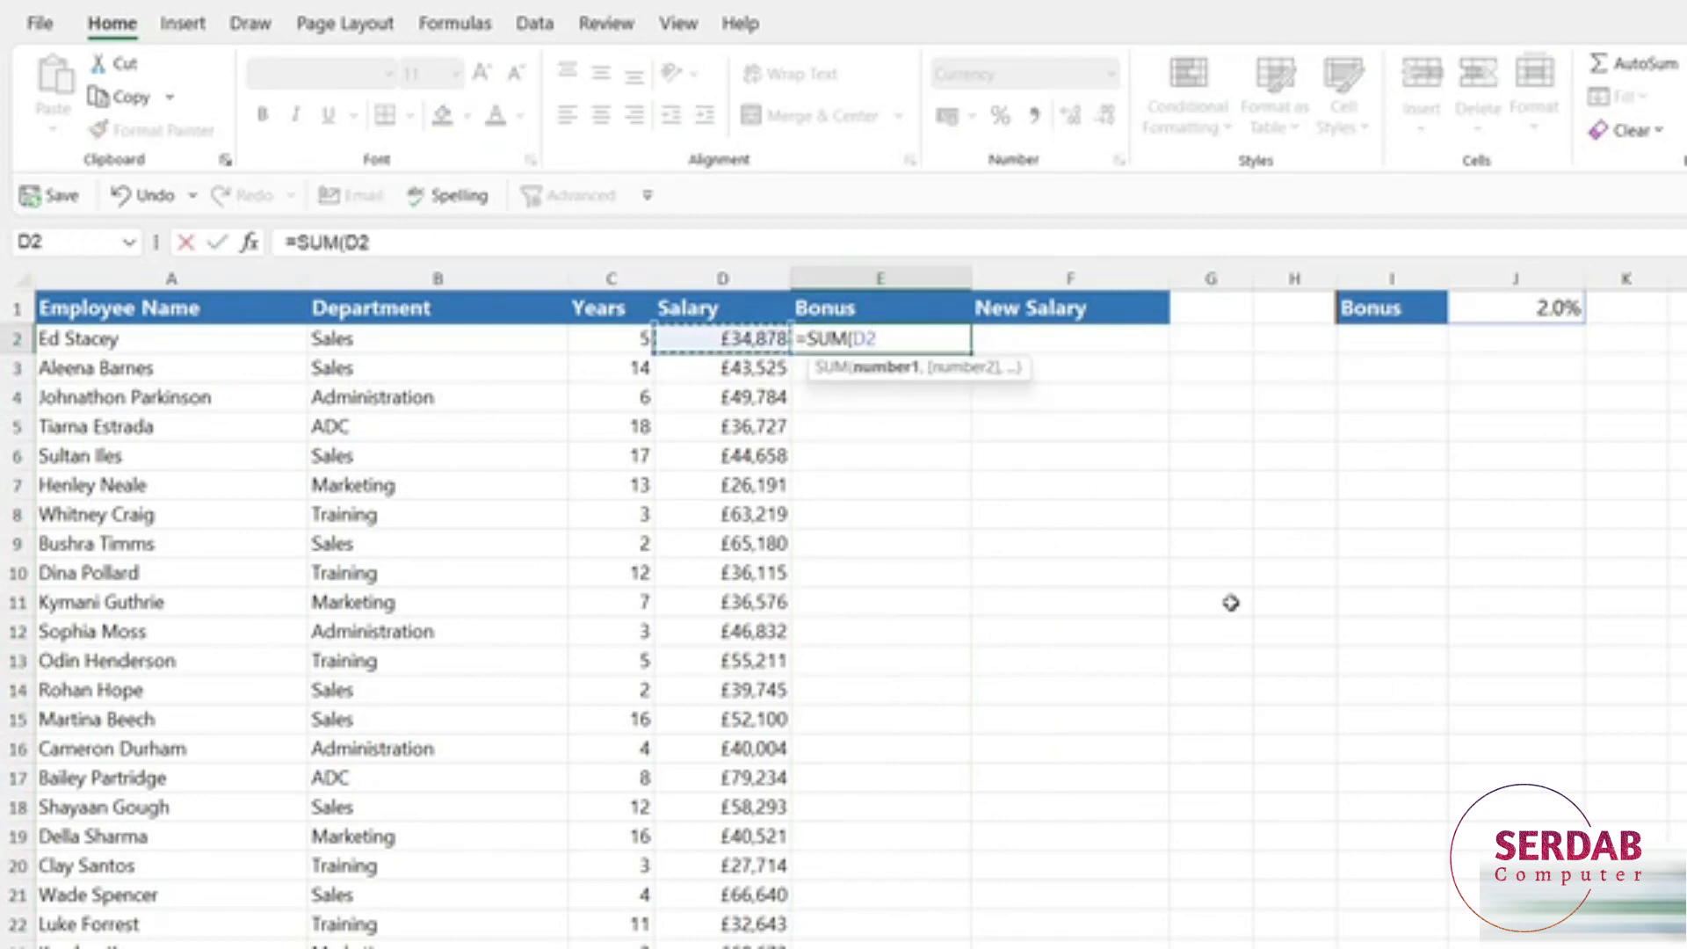
{"action": "type", "text": "*"}
{"action": "left_click", "coordinate": [1571, 309]}
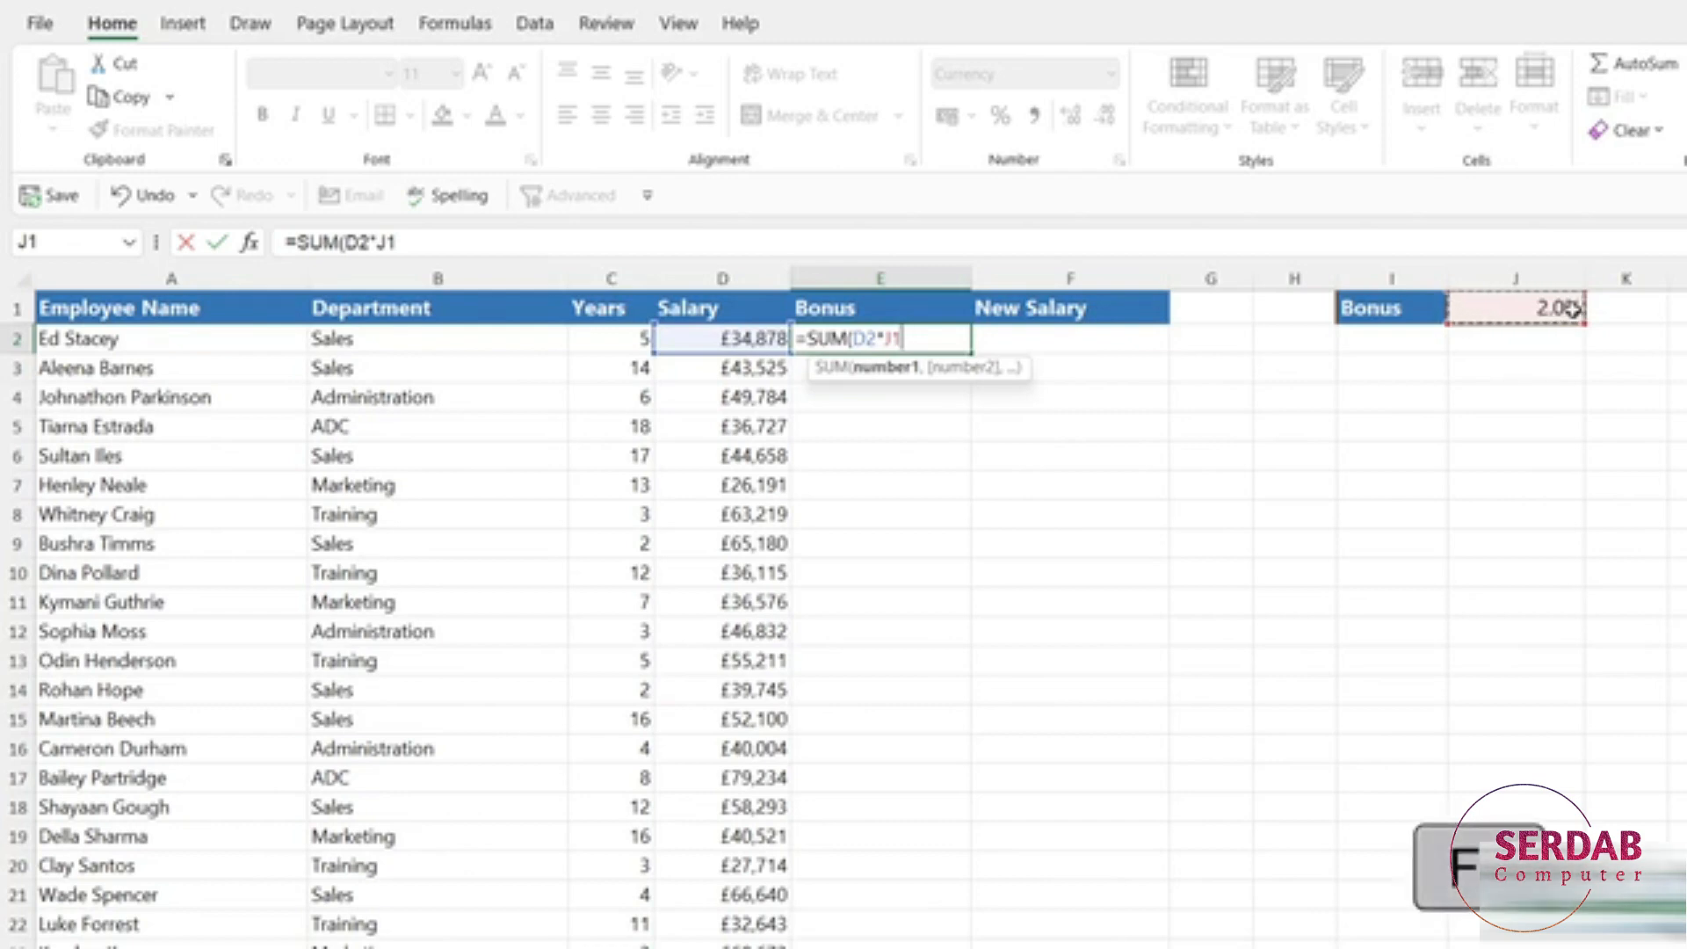
{"action": "key", "text": "F4"}
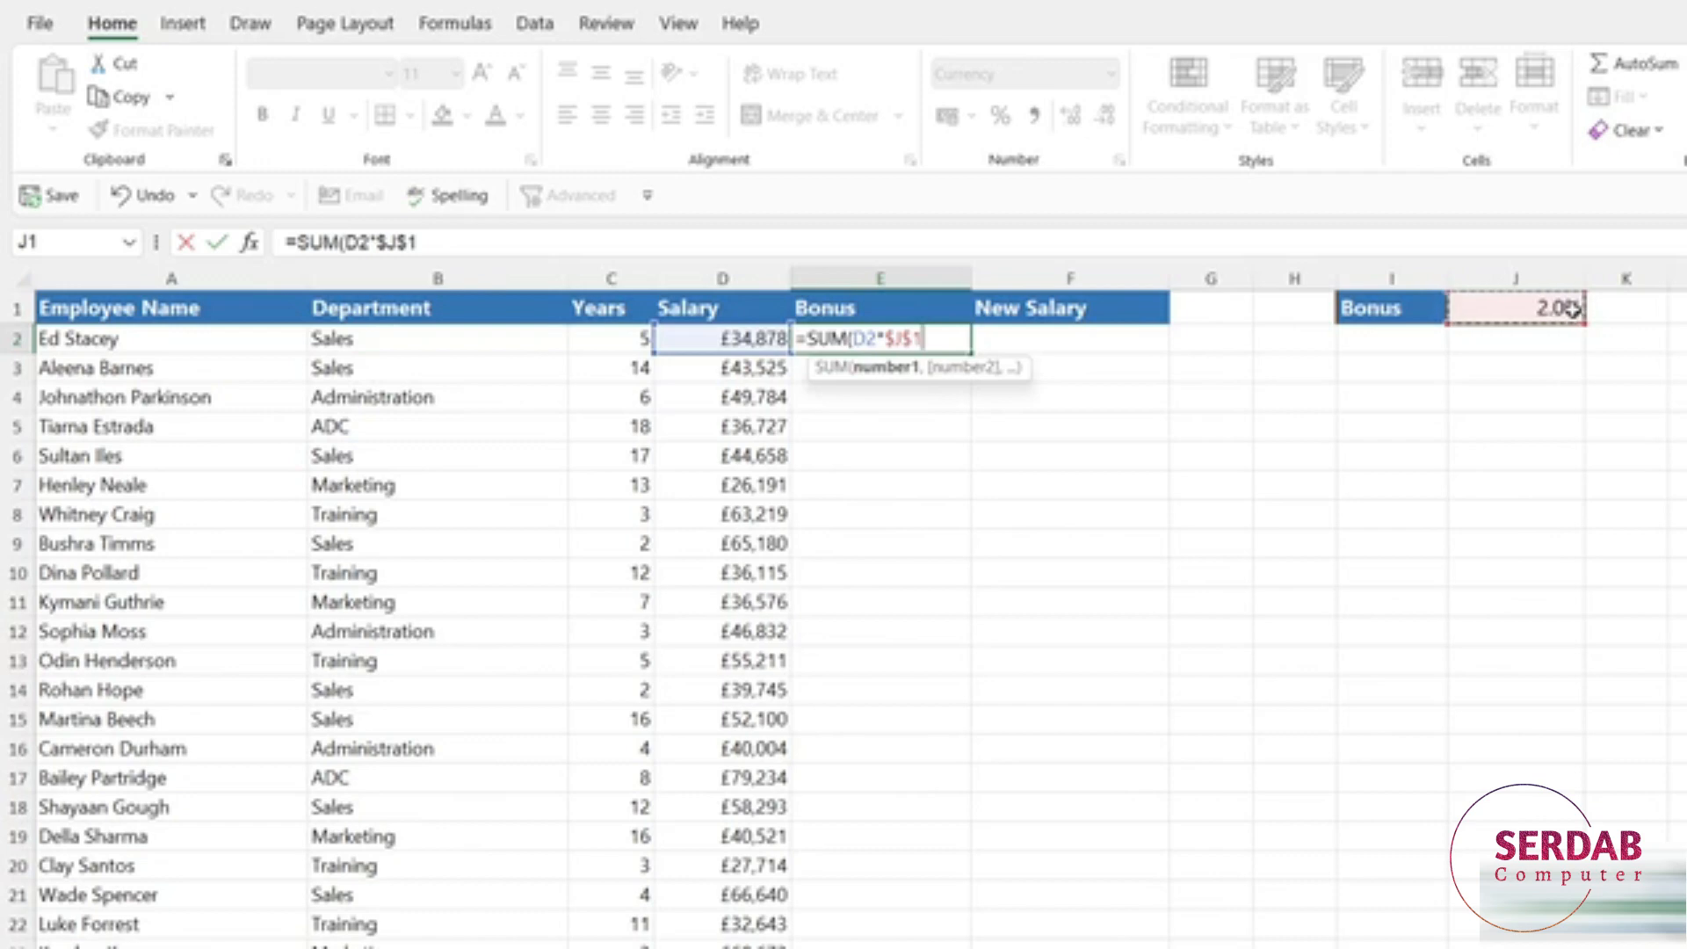
{"action": "type", "text": ")"}
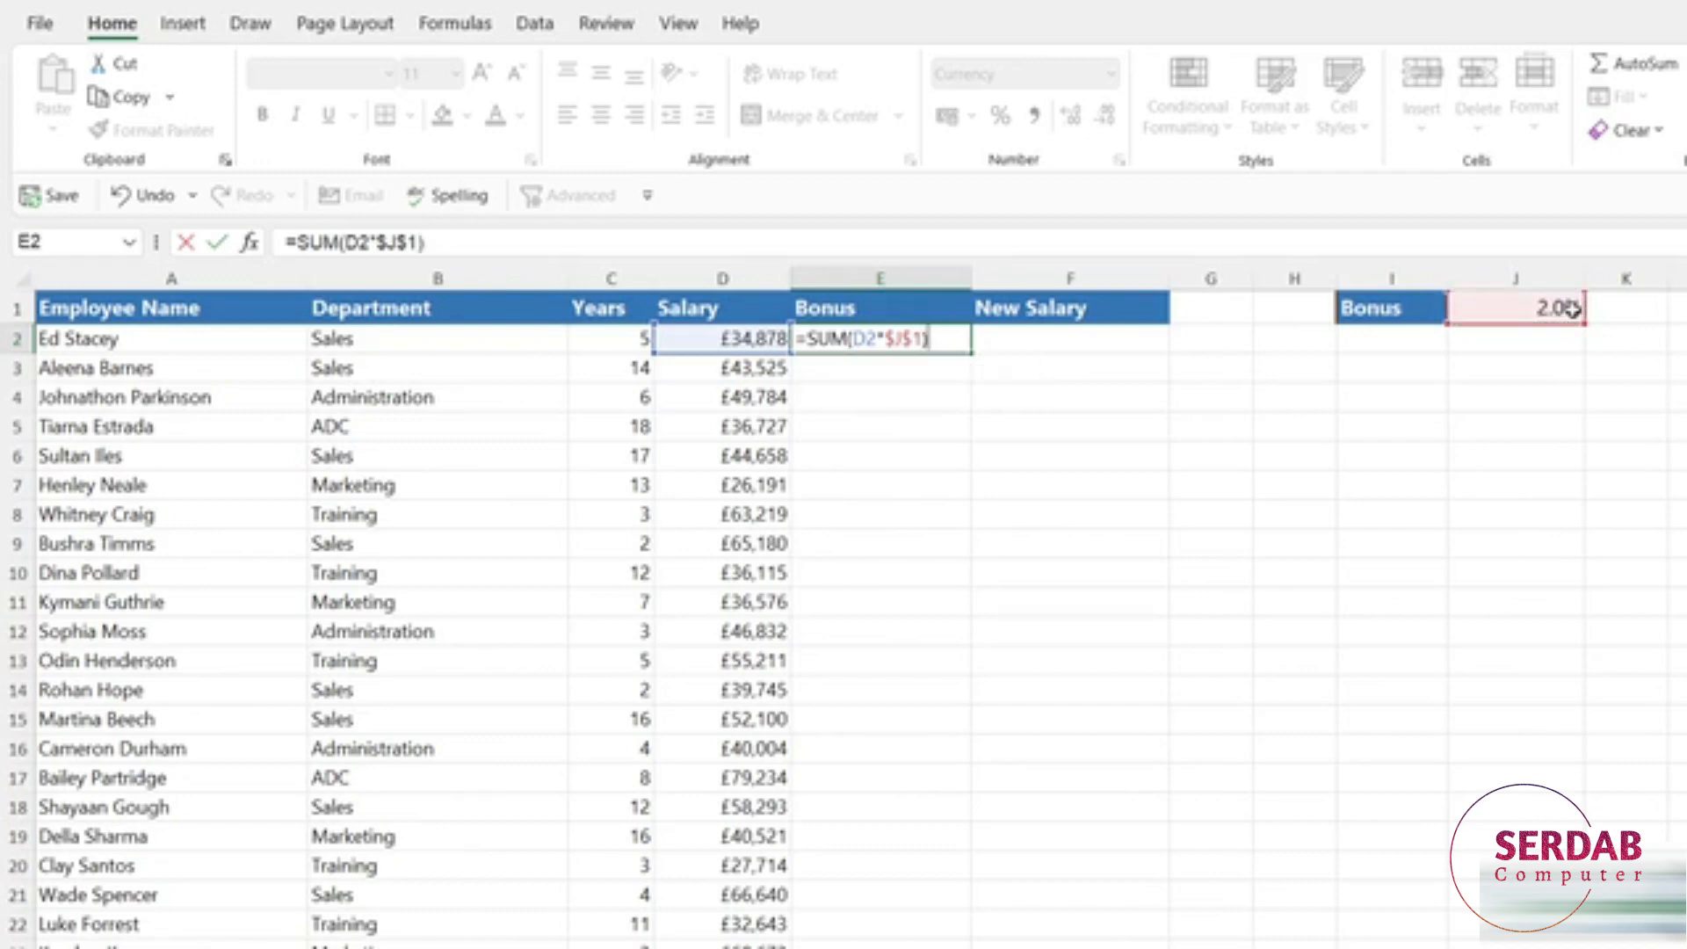
{"action": "key", "text": "Return"}
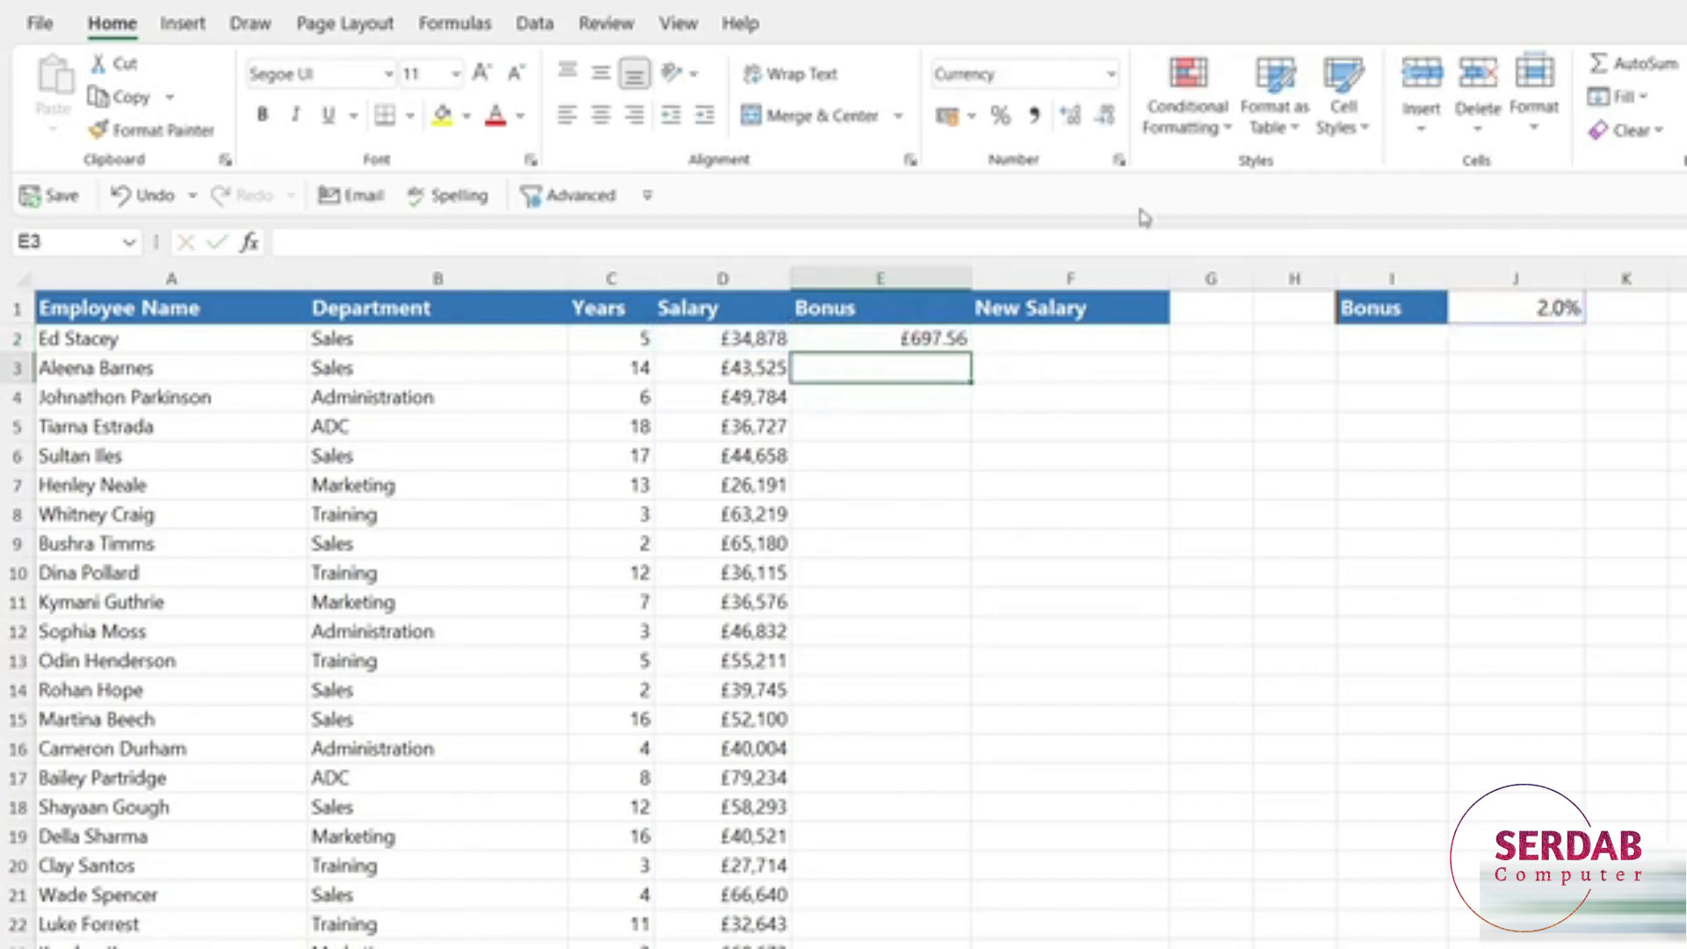
Step: Fill the Bonus formula from E2 down the whole column for all employees
{"action": "left_click", "coordinate": [903, 345]}
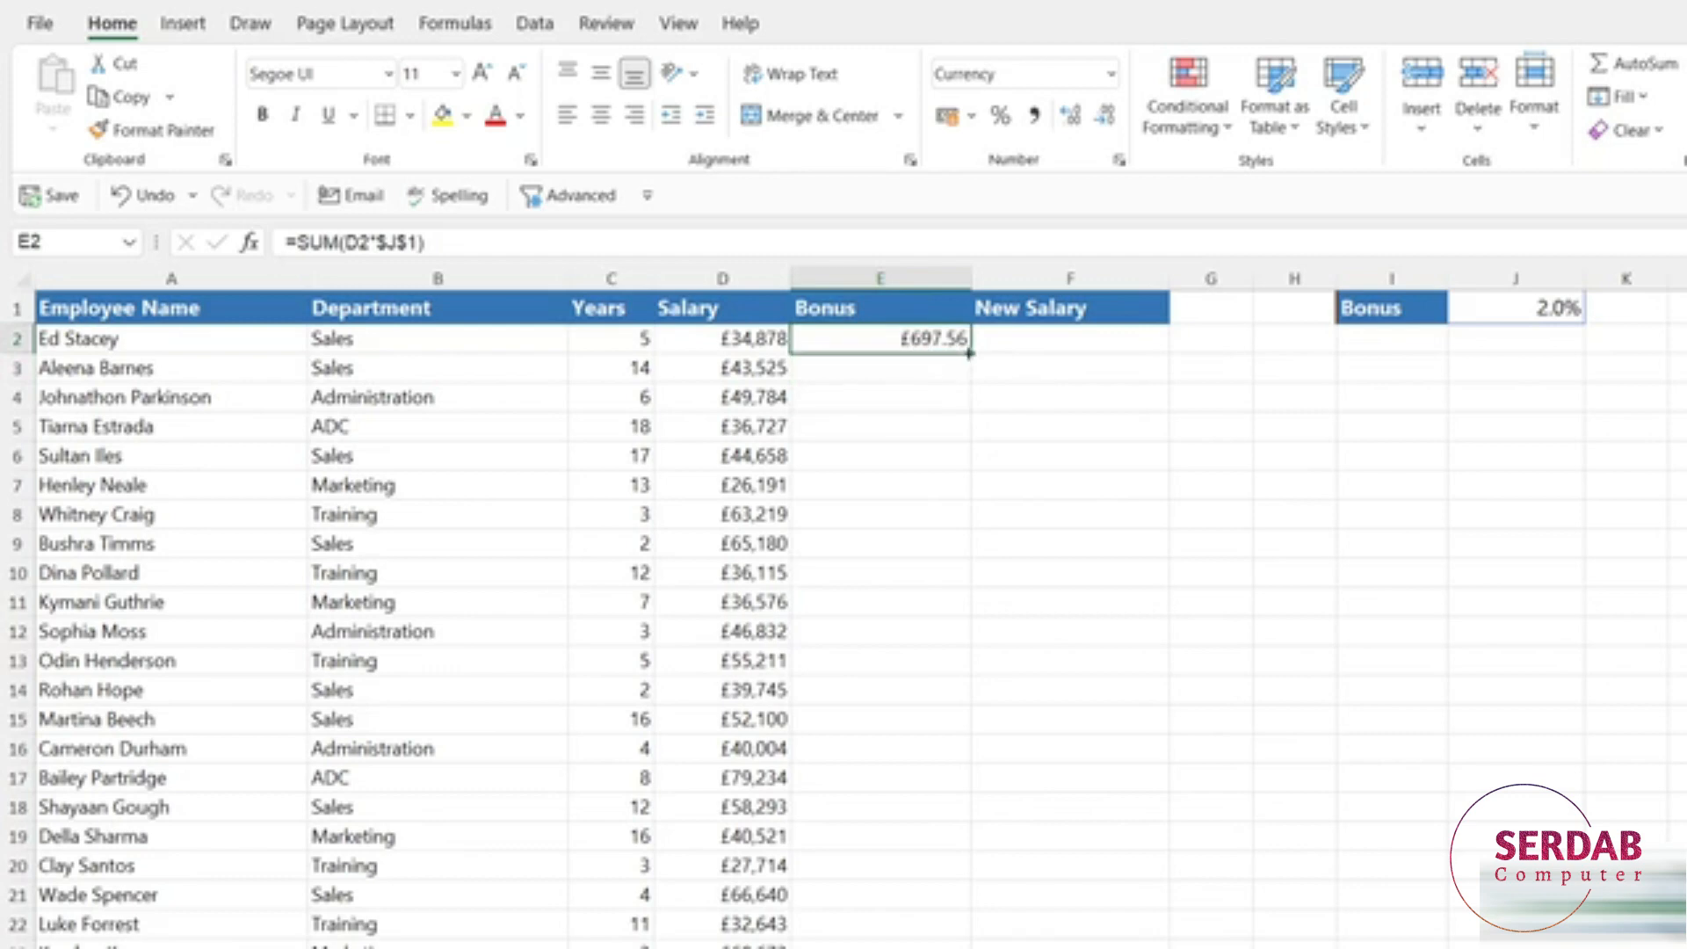
{"action": "double_click", "coordinate": [969, 354]}
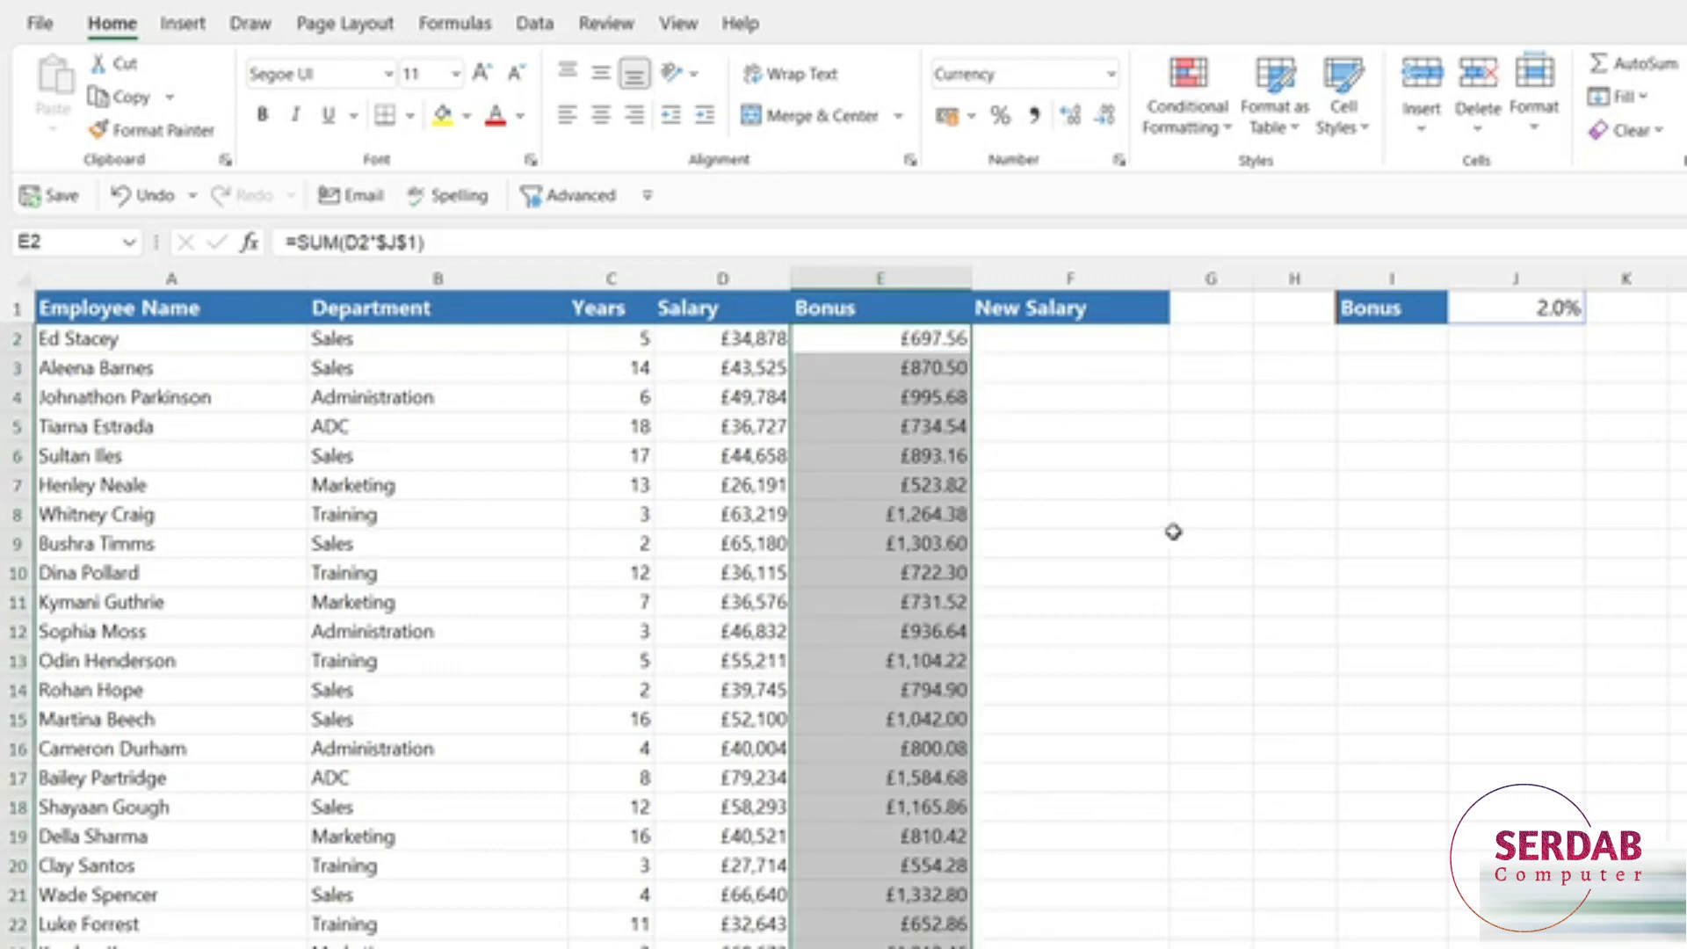
{"action": "left_click", "coordinate": [1194, 567]}
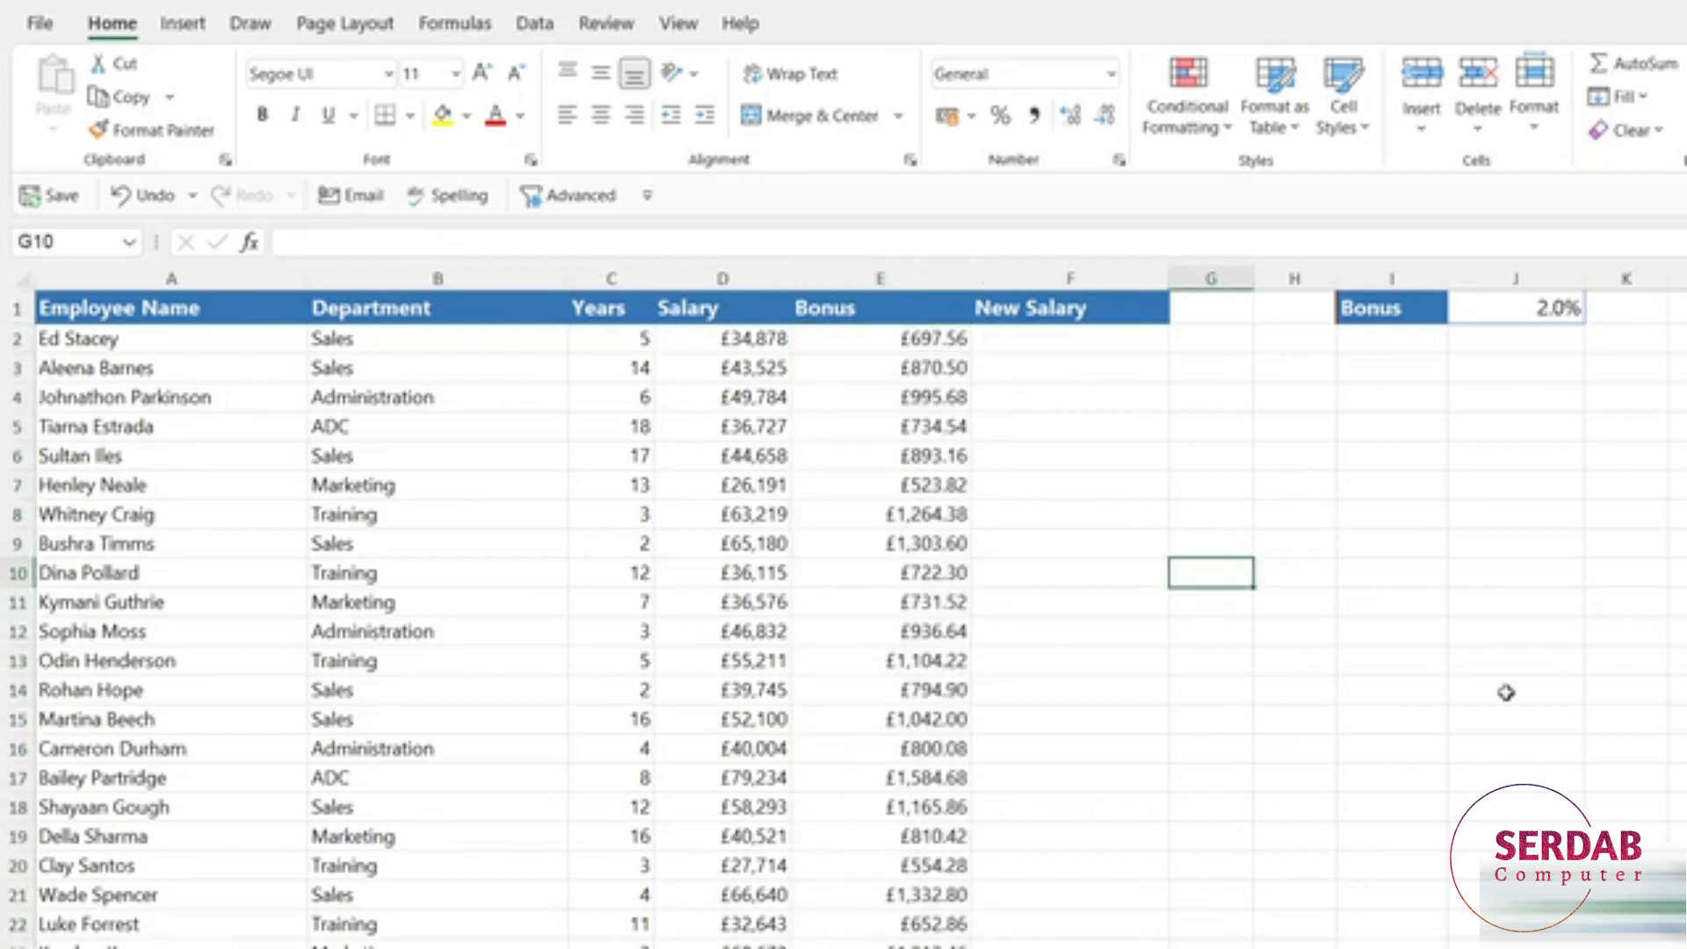
Step: Examine the Bonus formulas in E17 and E2 to compare their relative and absolute references
{"action": "double_click", "coordinate": [880, 779]}
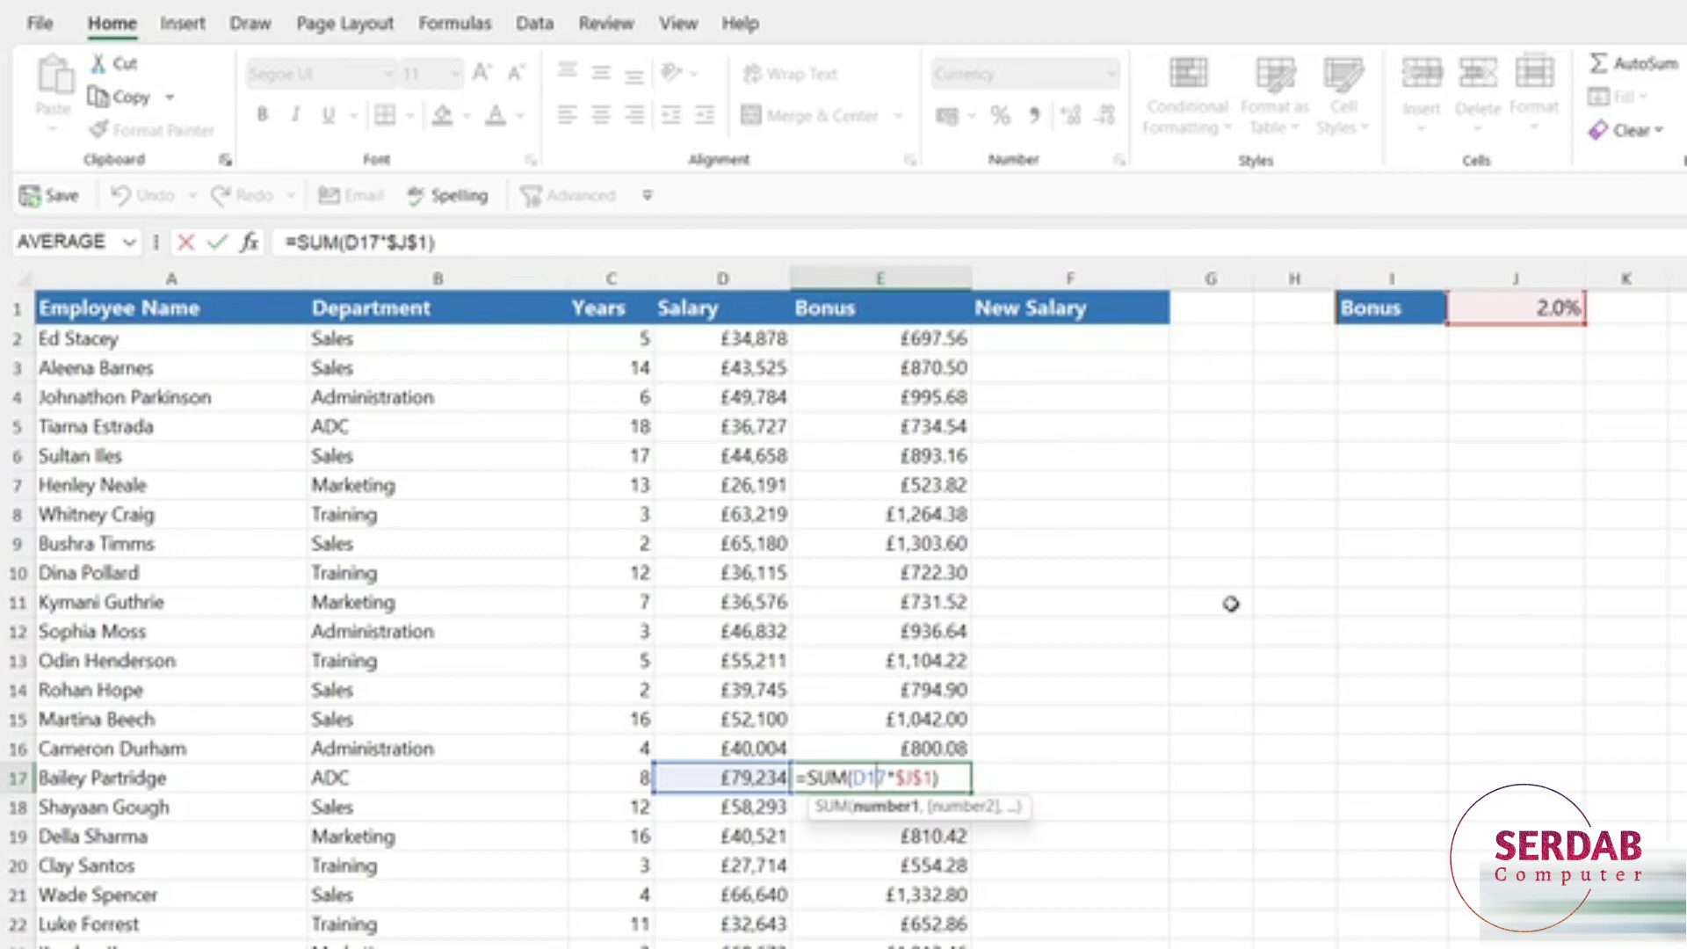
{"action": "key", "text": "ctrl+Return"}
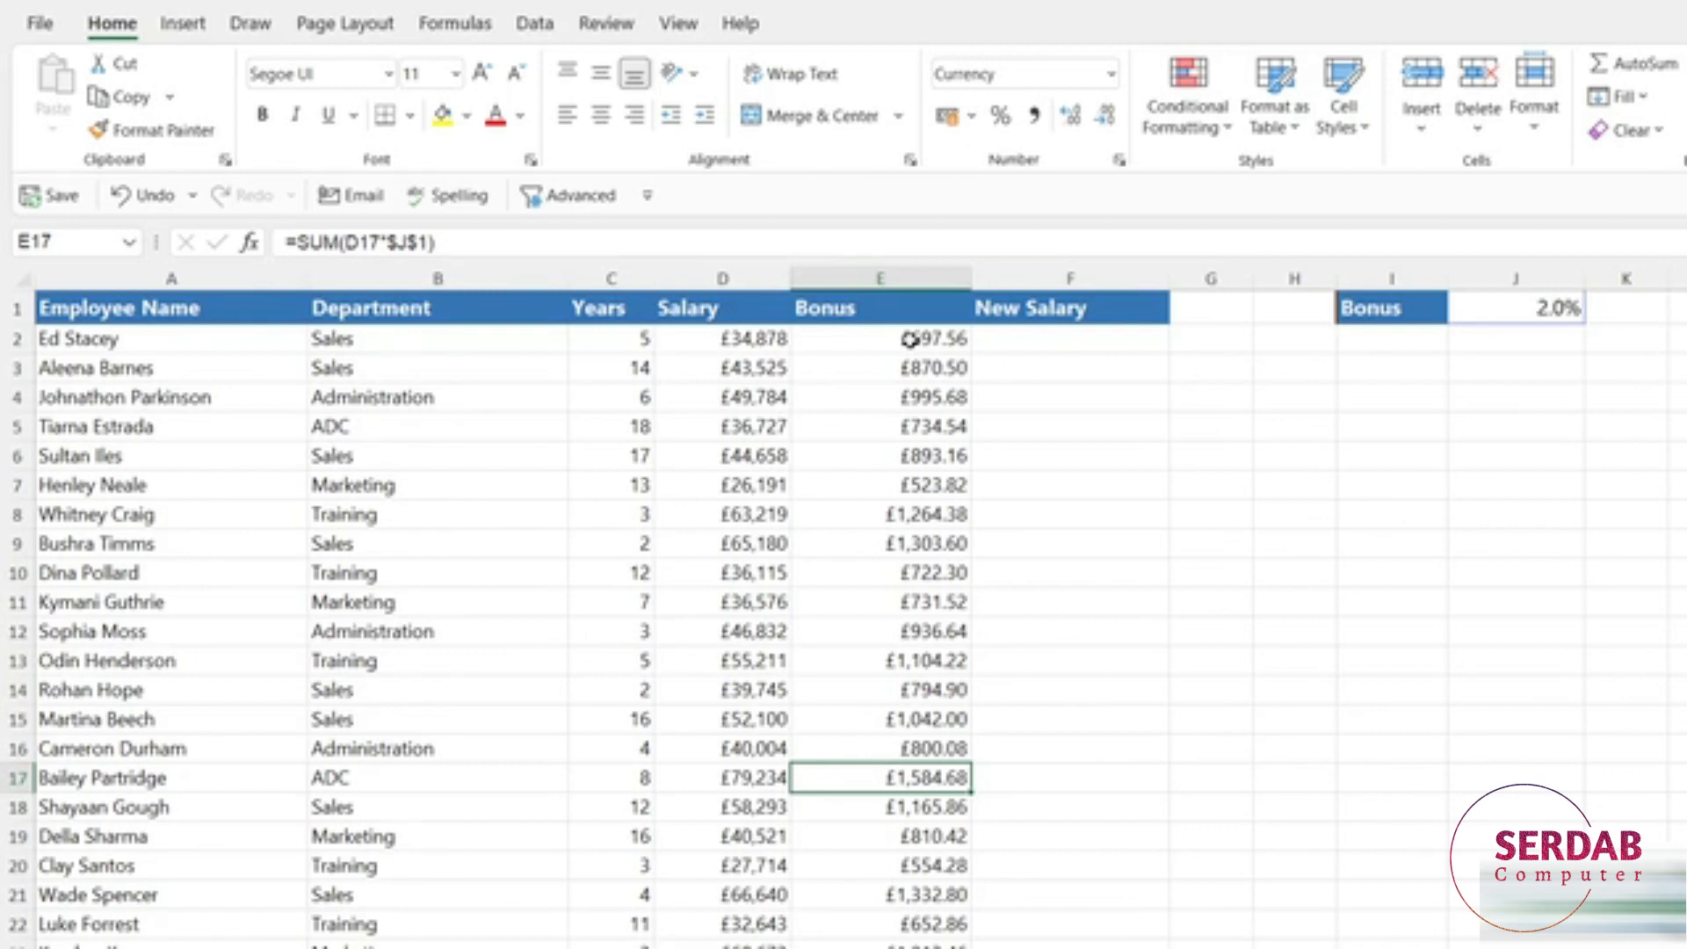
{"action": "left_click", "coordinate": [910, 339]}
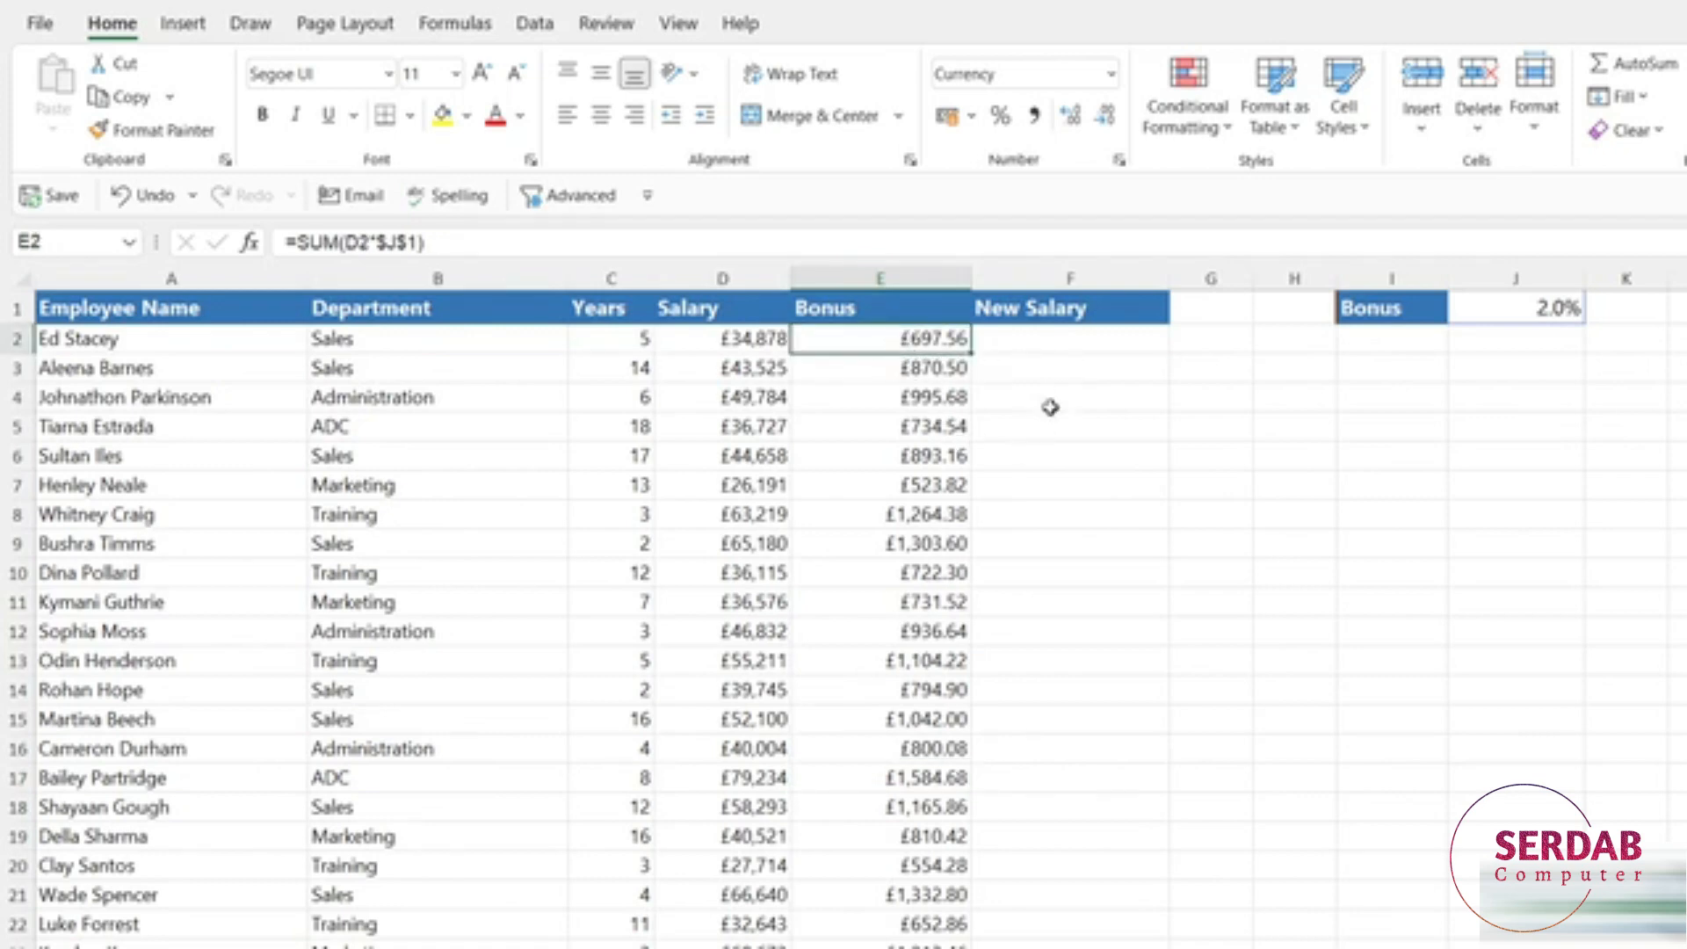
Step: Enter the formula =SUM(D2+E2) in New Salary cell F2 and fill it down the column for all employees
{"action": "left_click", "coordinate": [1050, 340]}
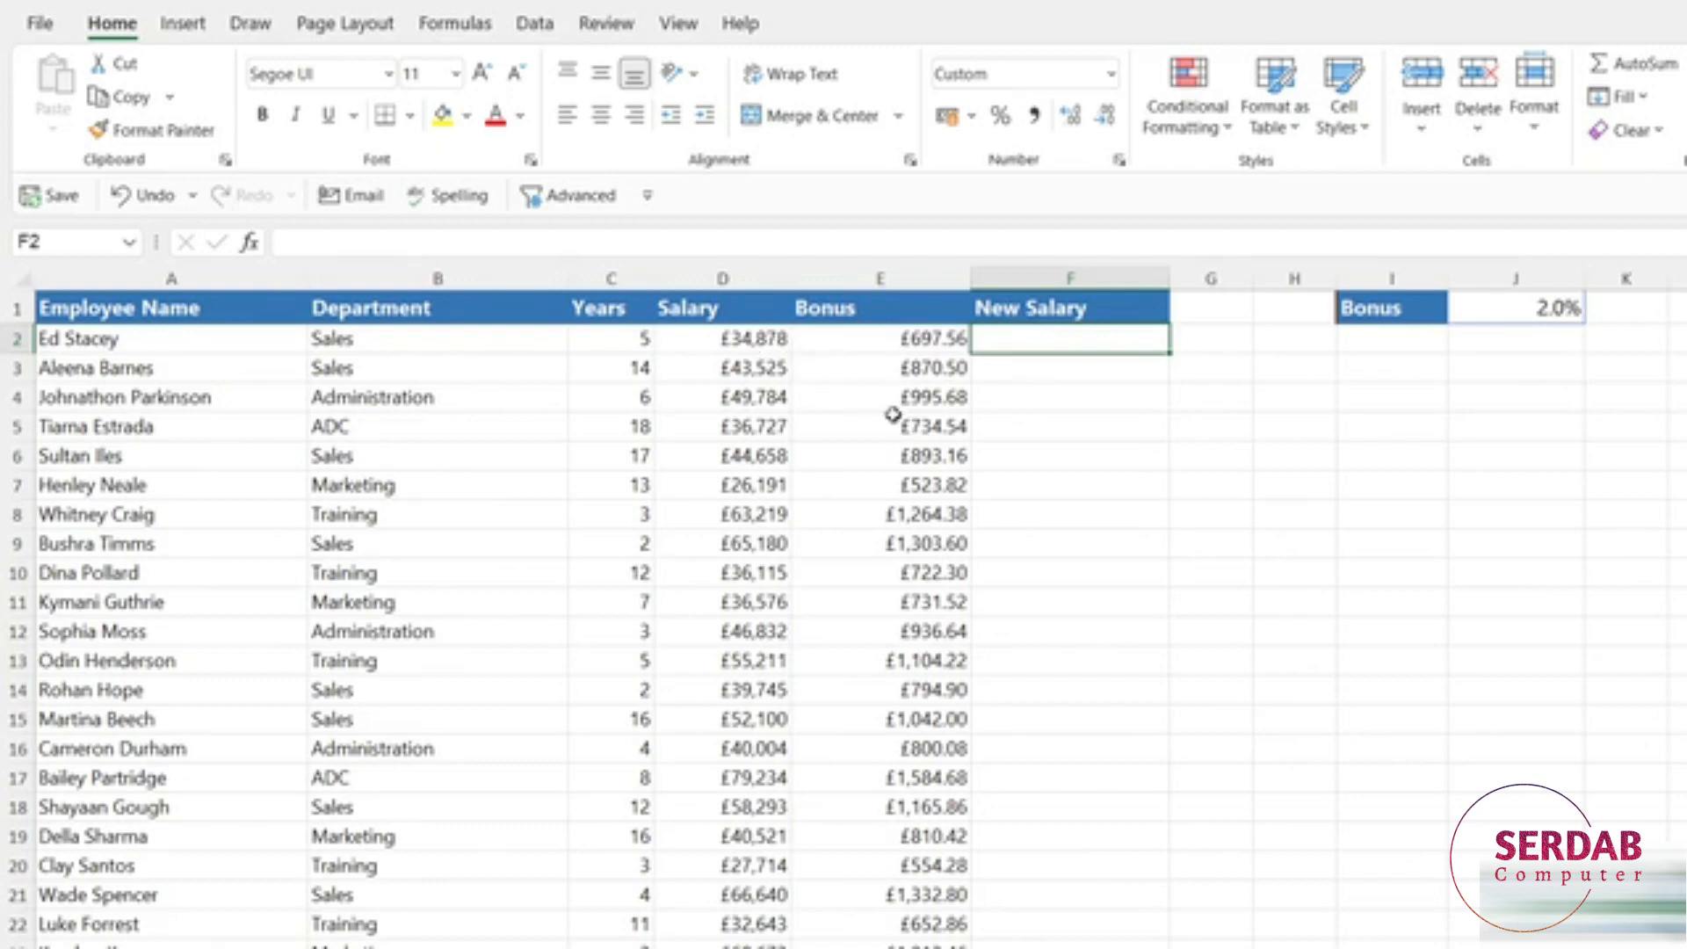
{"action": "left_click", "coordinate": [715, 341]}
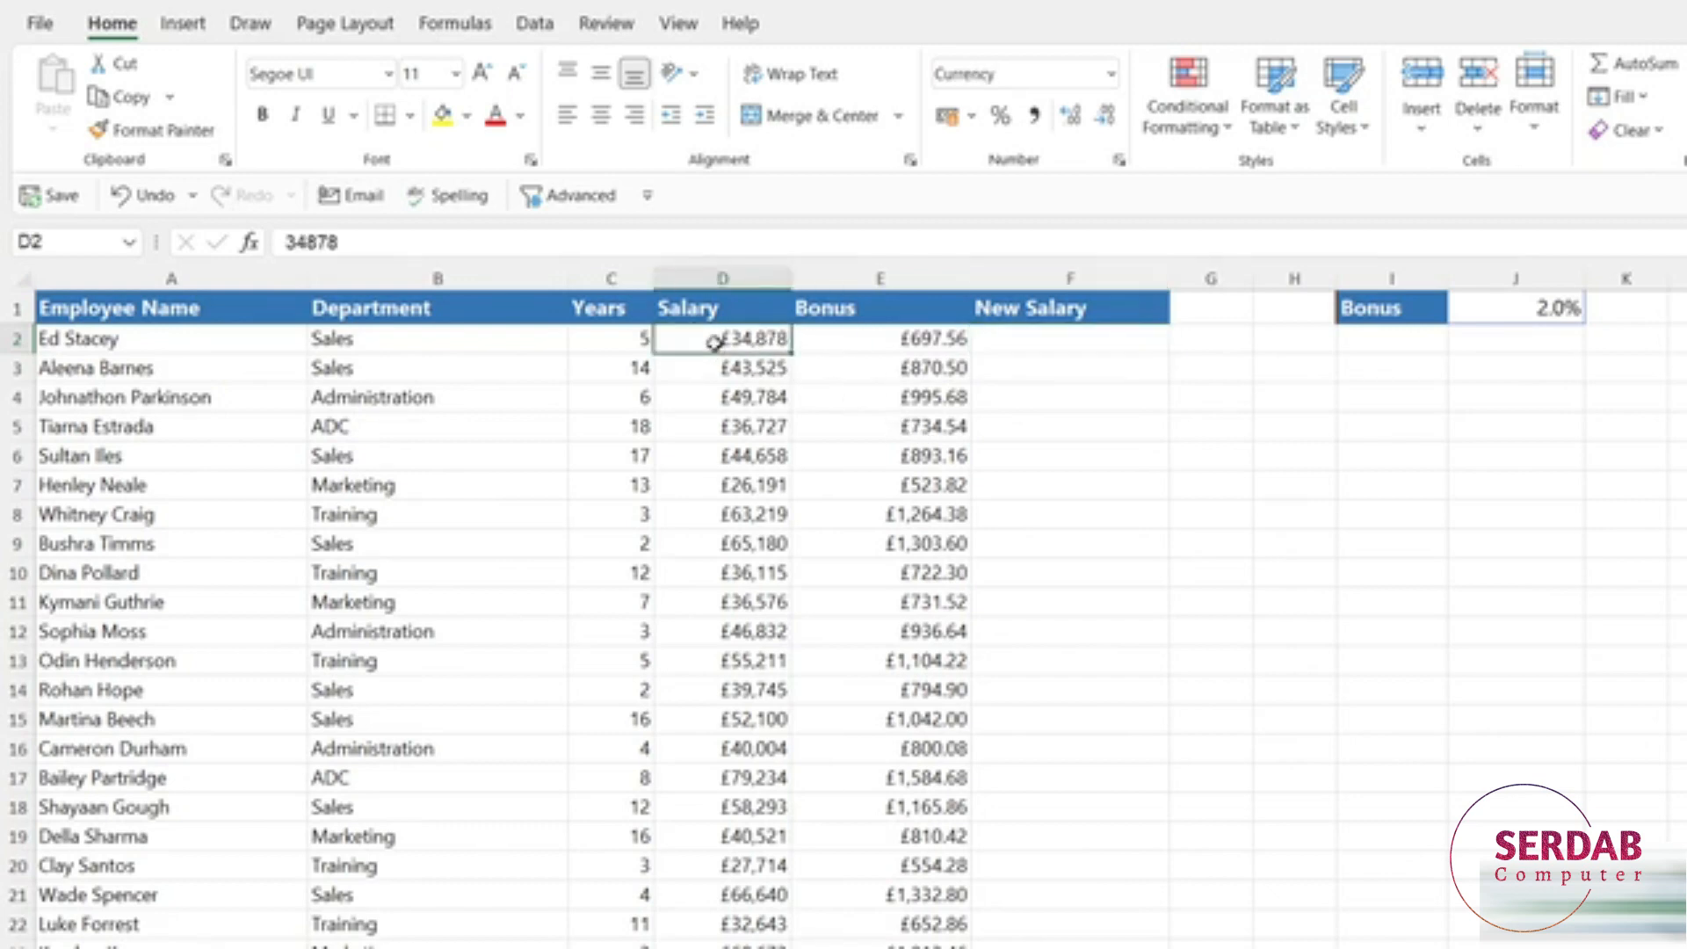
{"action": "left_click", "coordinate": [852, 342]}
{"action": "left_click", "coordinate": [1024, 347]}
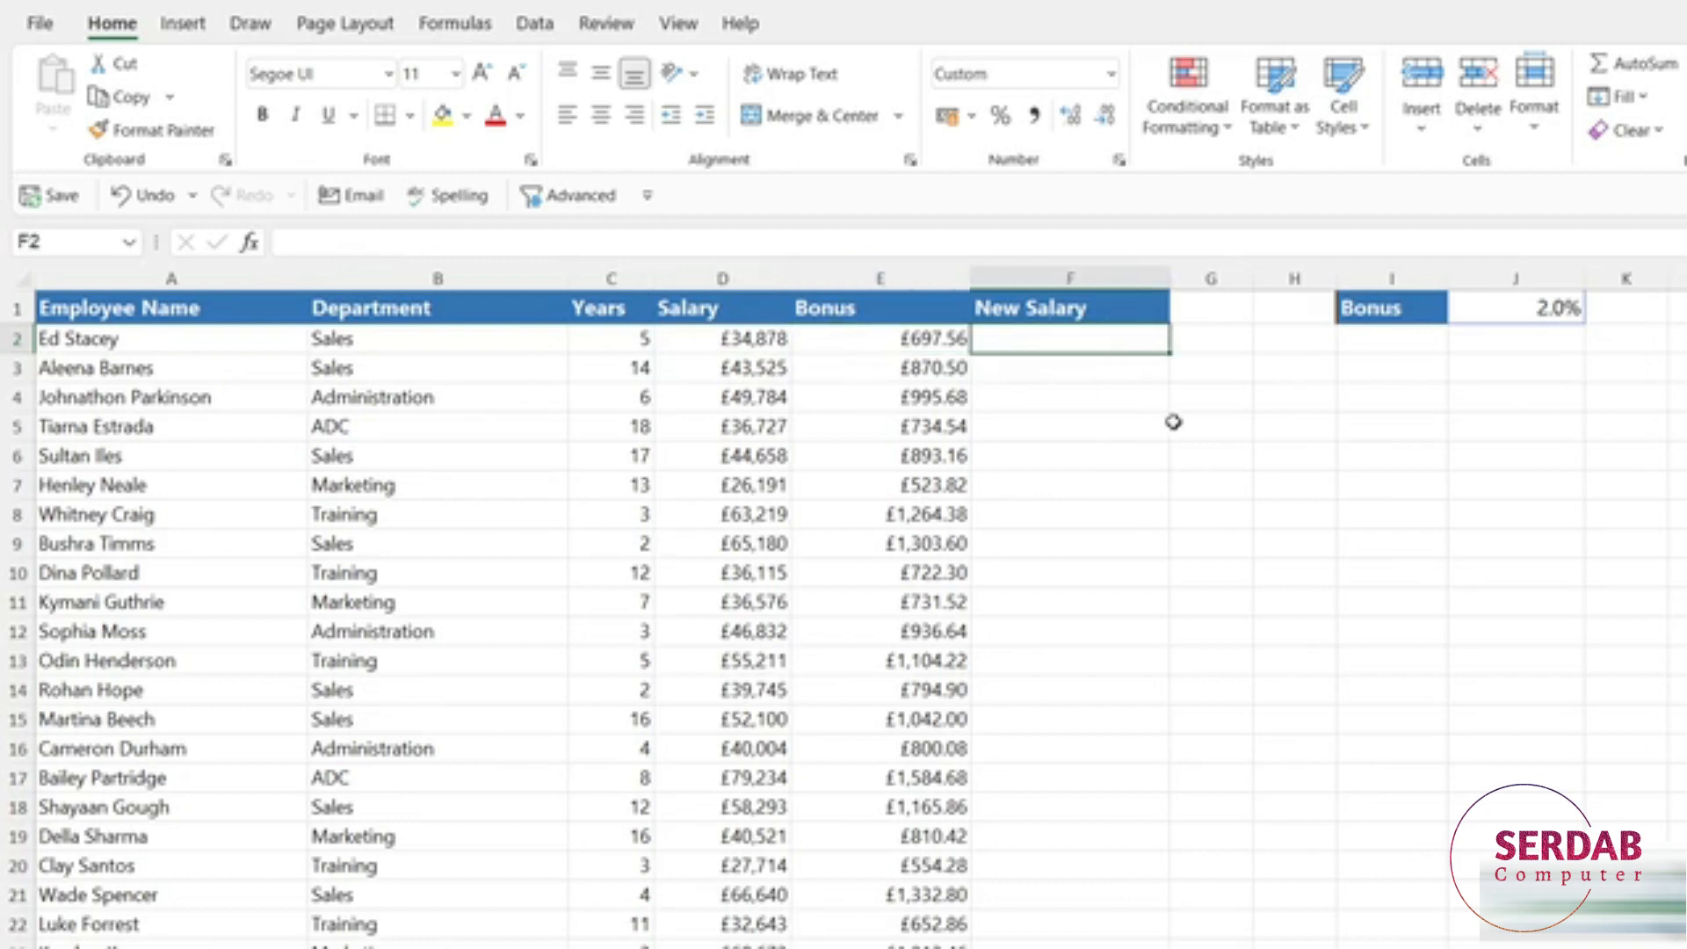
{"action": "type", "text": "=SUM("}
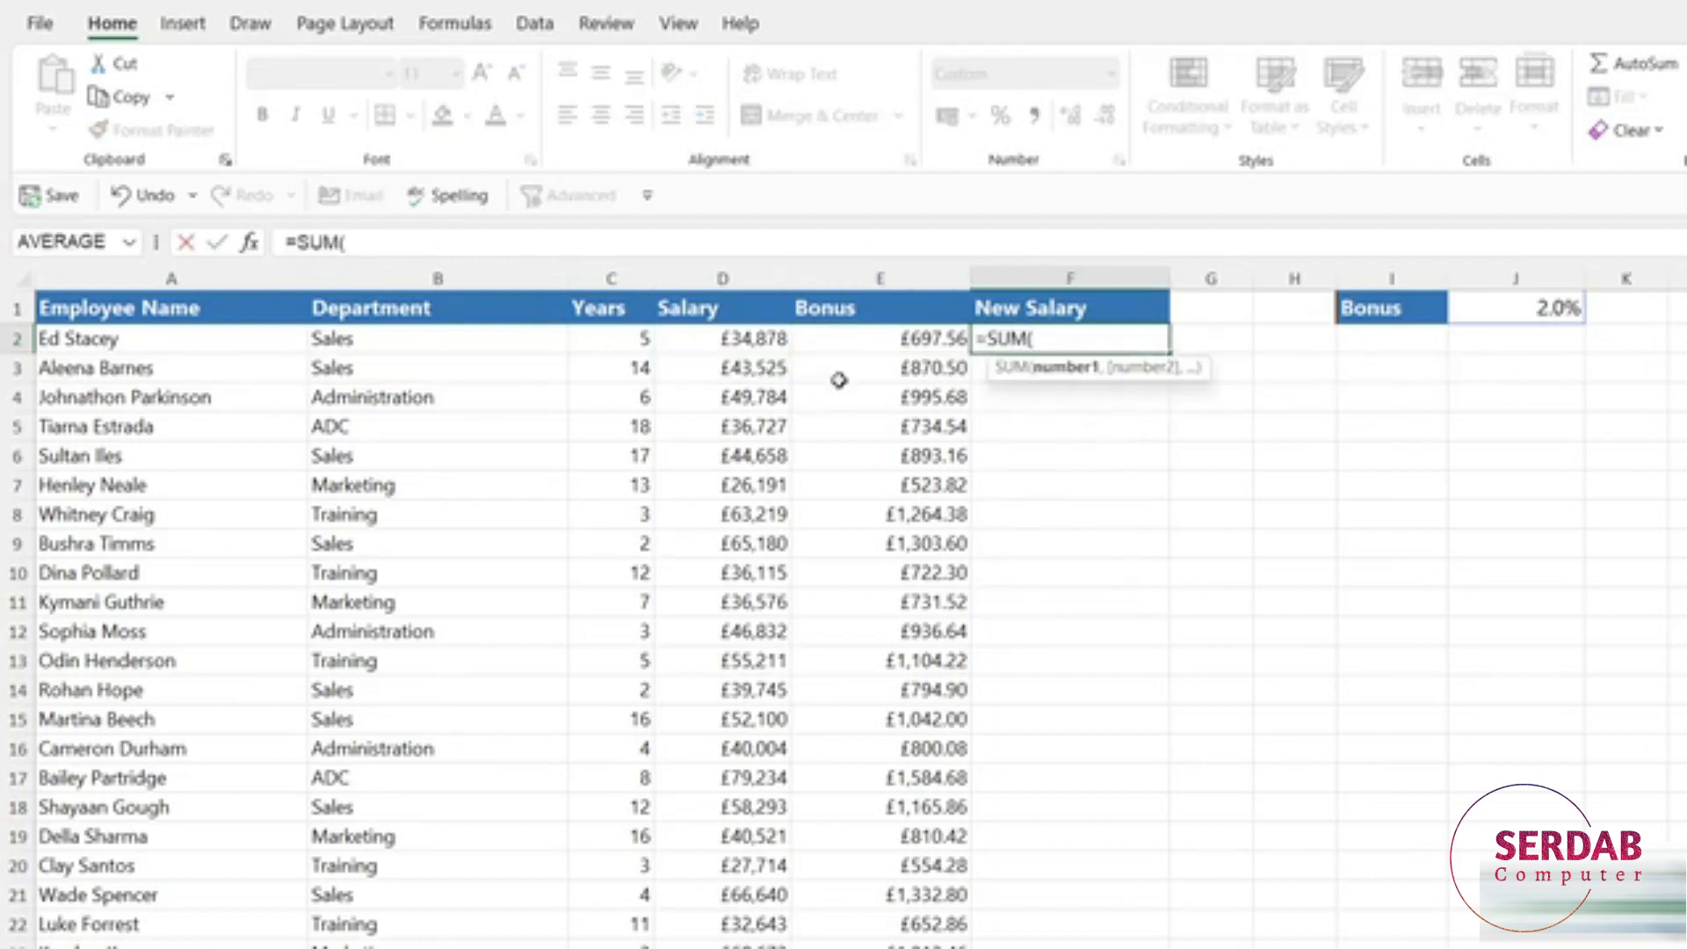
{"action": "left_click", "coordinate": [741, 338]}
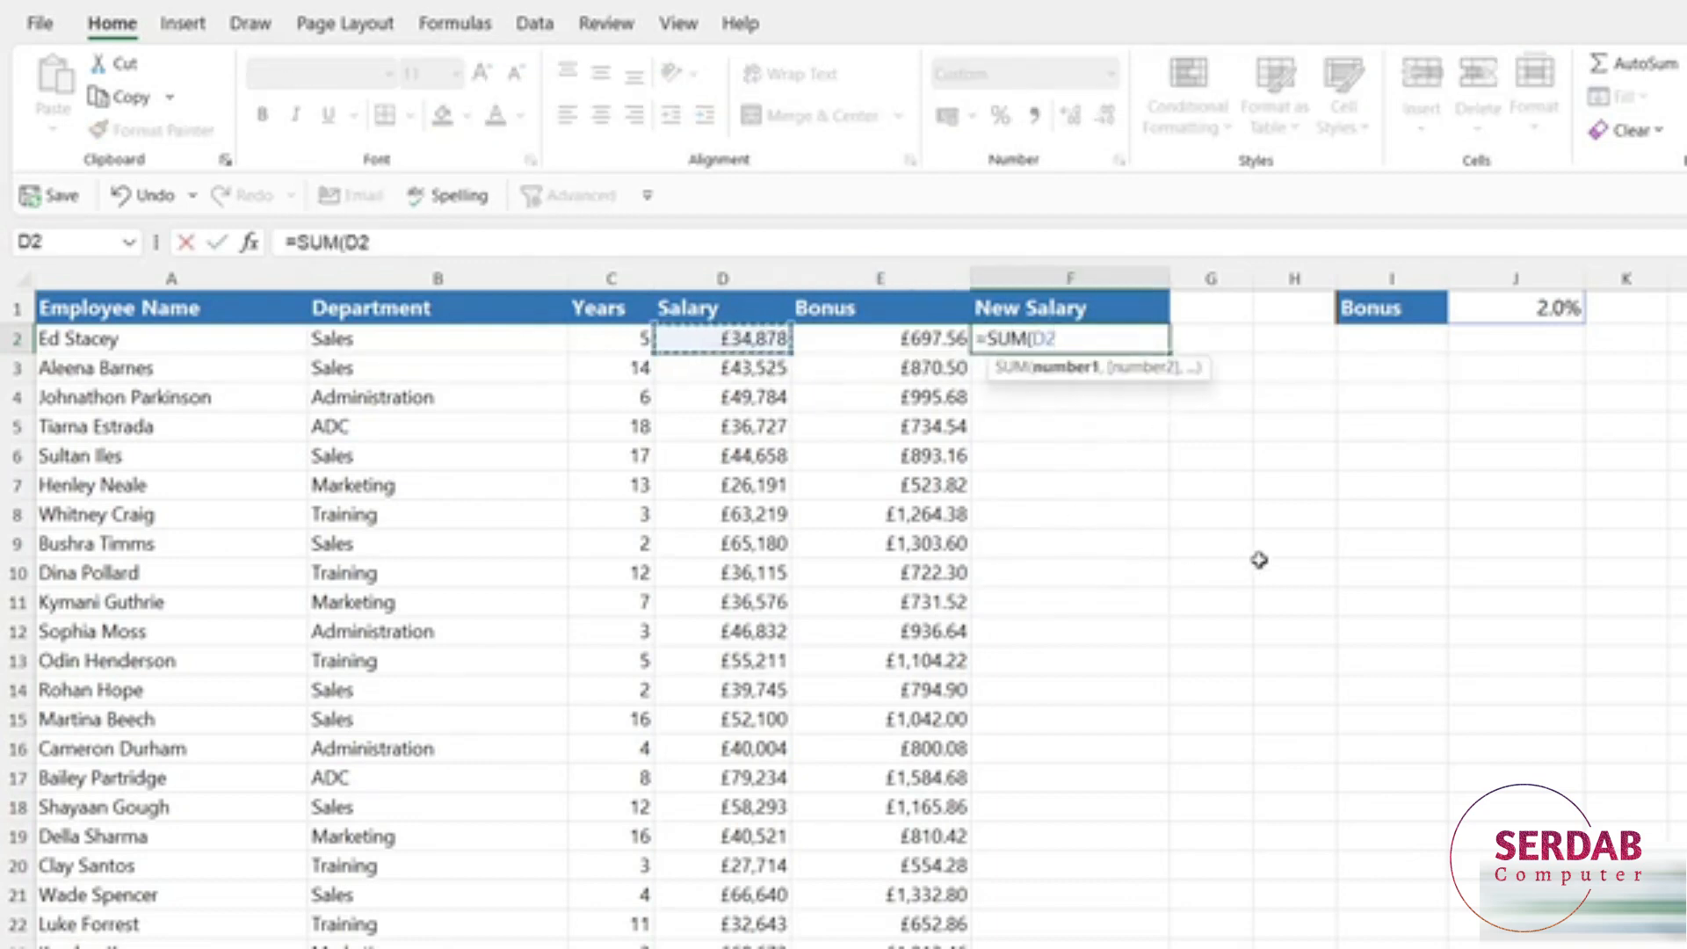
{"action": "type", "text": "+"}
{"action": "left_click", "coordinate": [939, 336]}
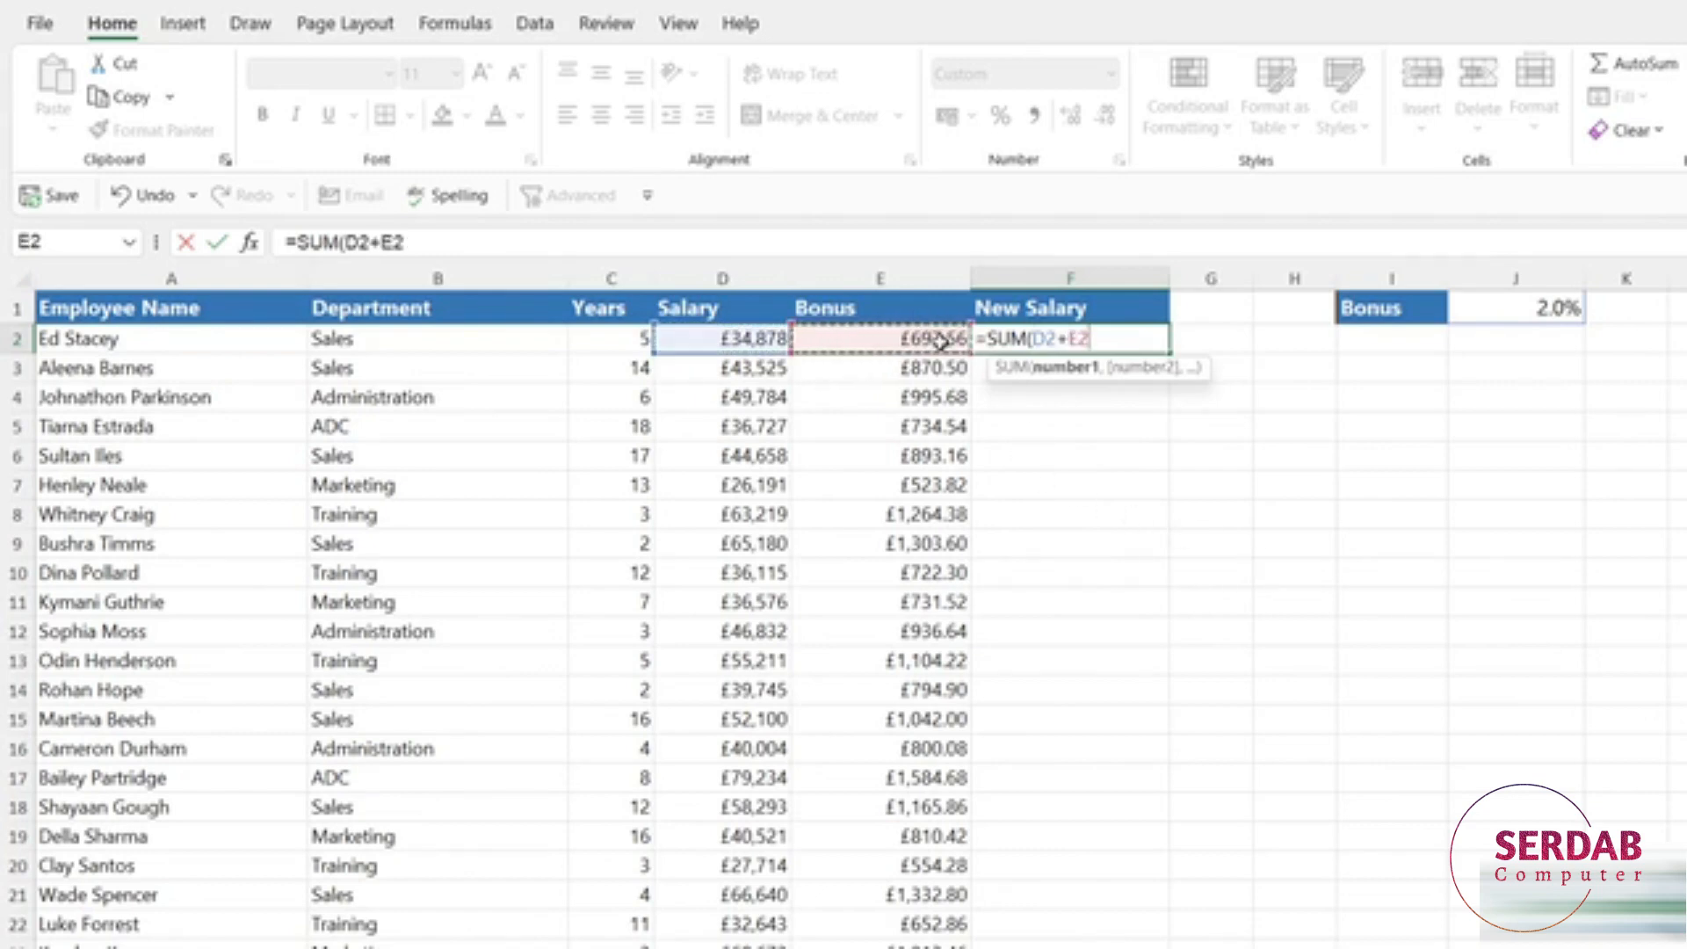
{"action": "type", "text": ")"}
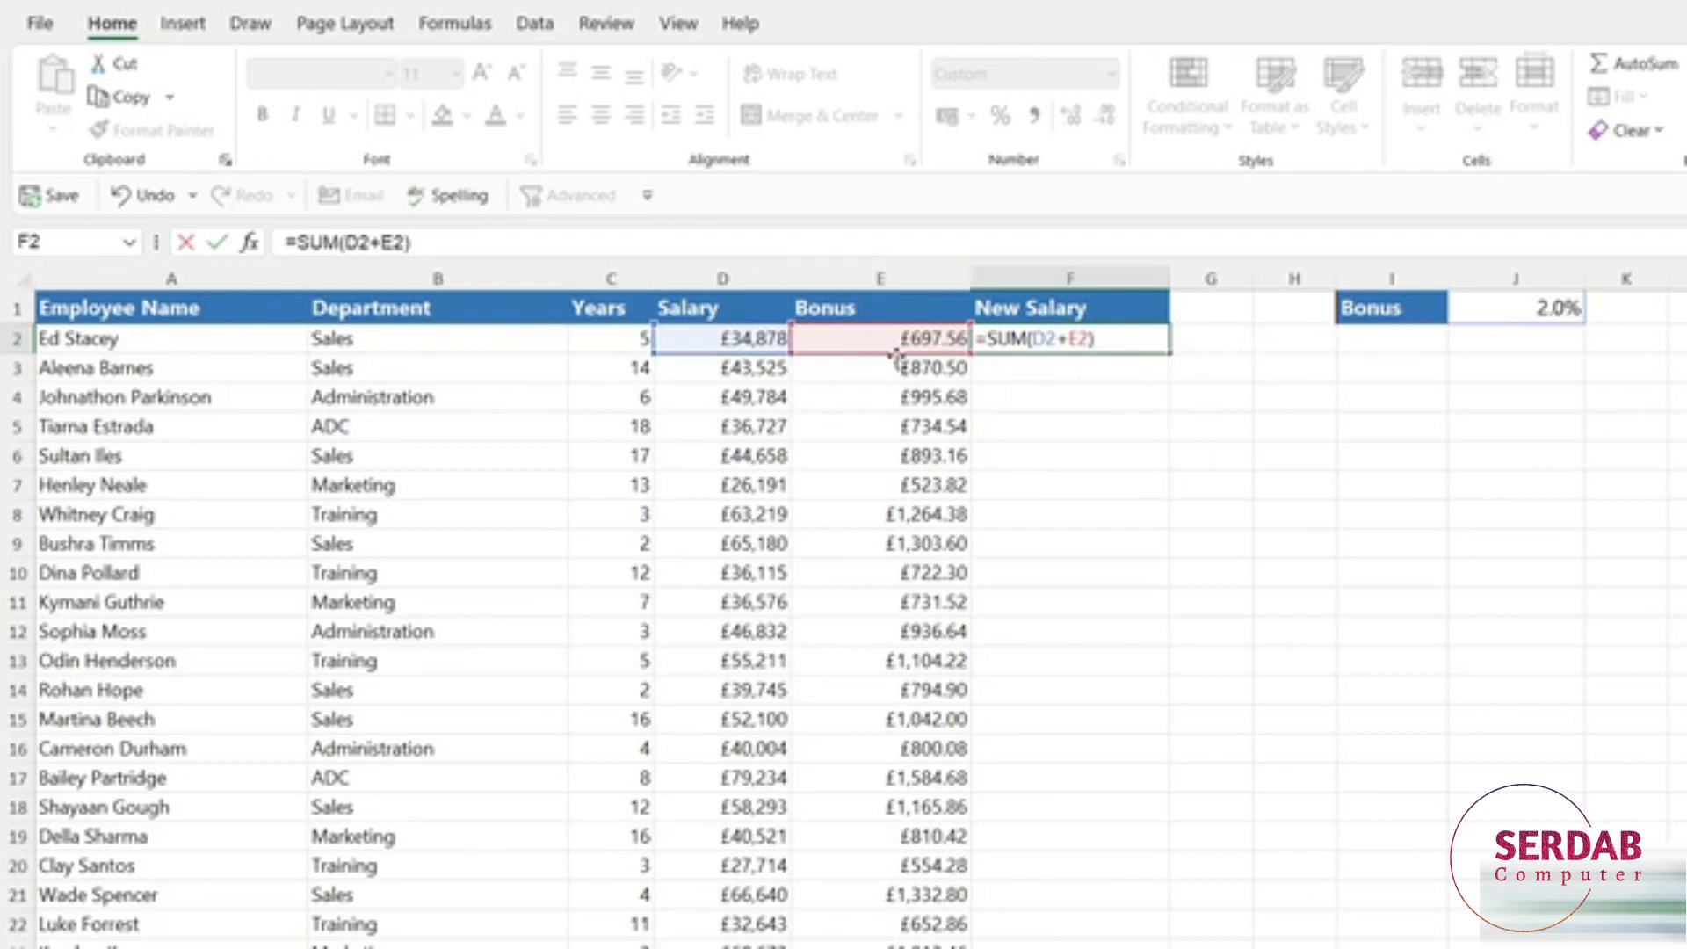
{"action": "key", "text": "Return"}
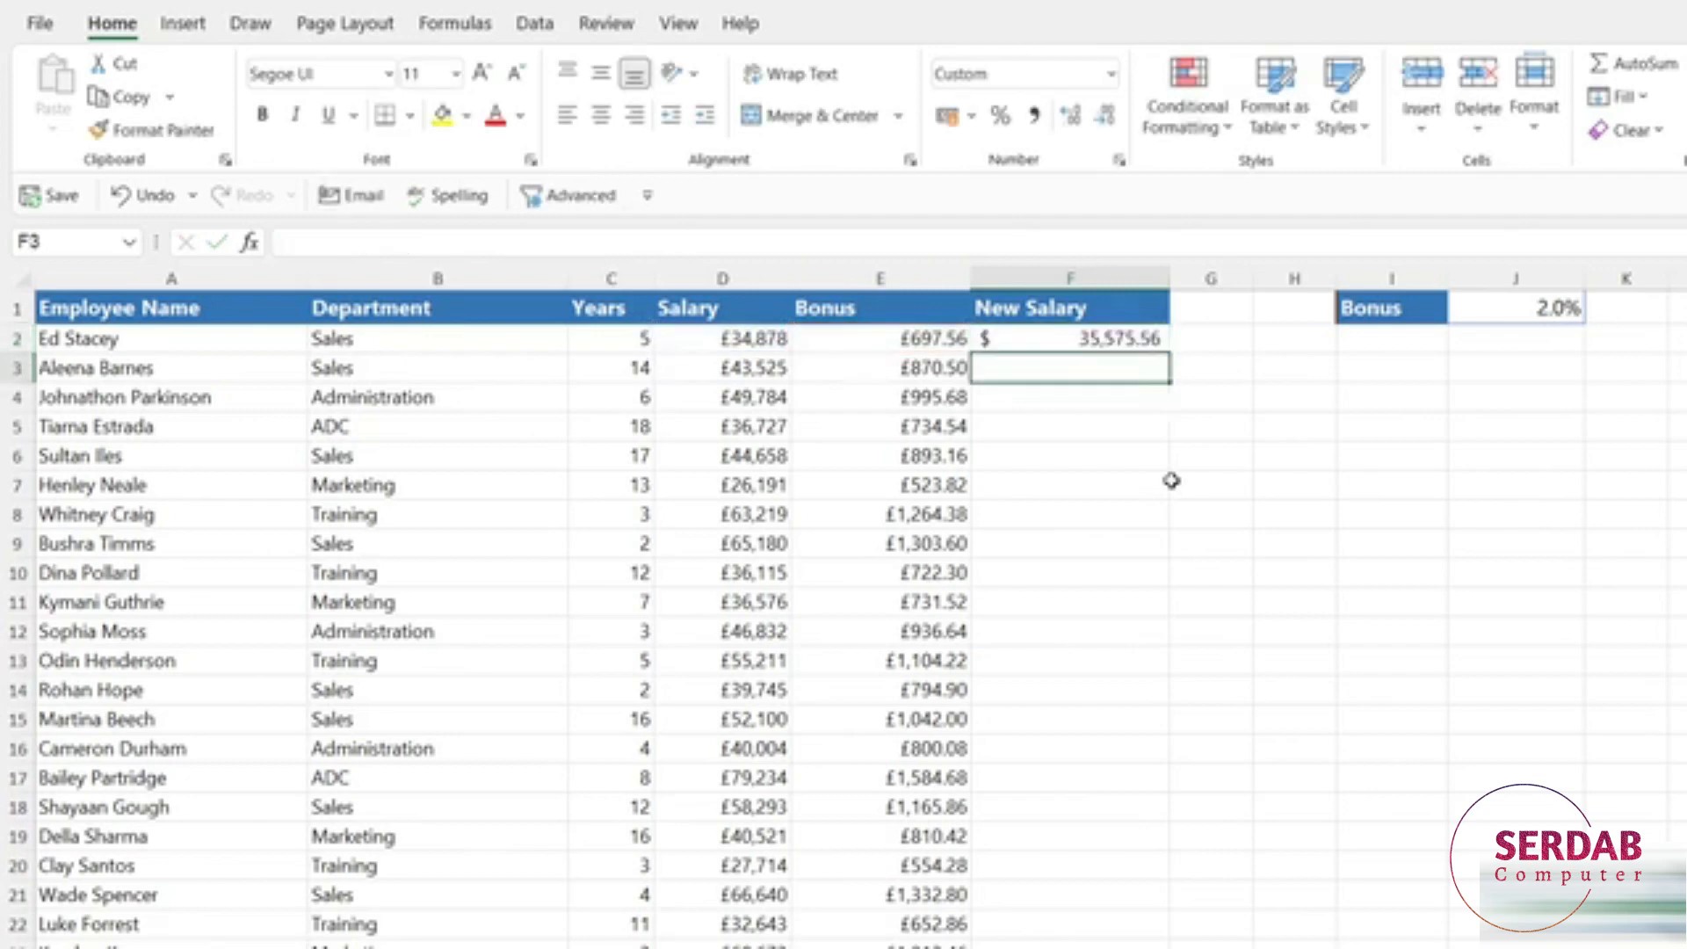
{"action": "left_click", "coordinate": [1133, 338]}
{"action": "double_click", "coordinate": [1169, 352]}
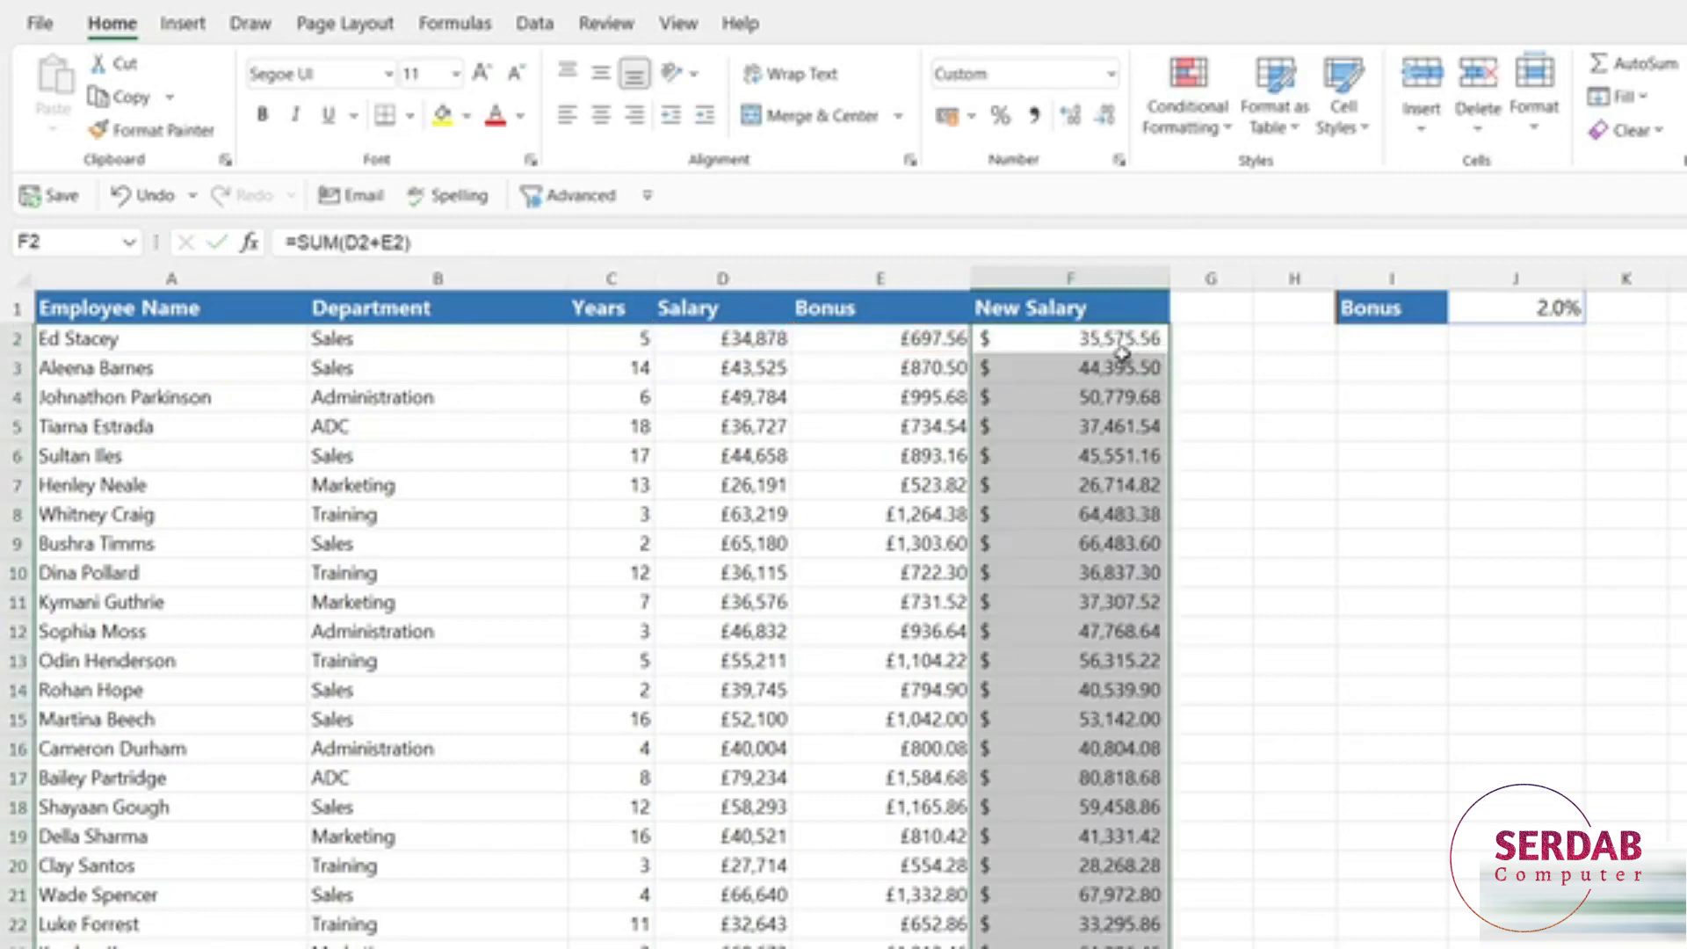
Step: Format the whole New Salary column with the Currency number format
{"action": "left_click", "coordinate": [1070, 278]}
{"action": "left_click", "coordinate": [1111, 74]}
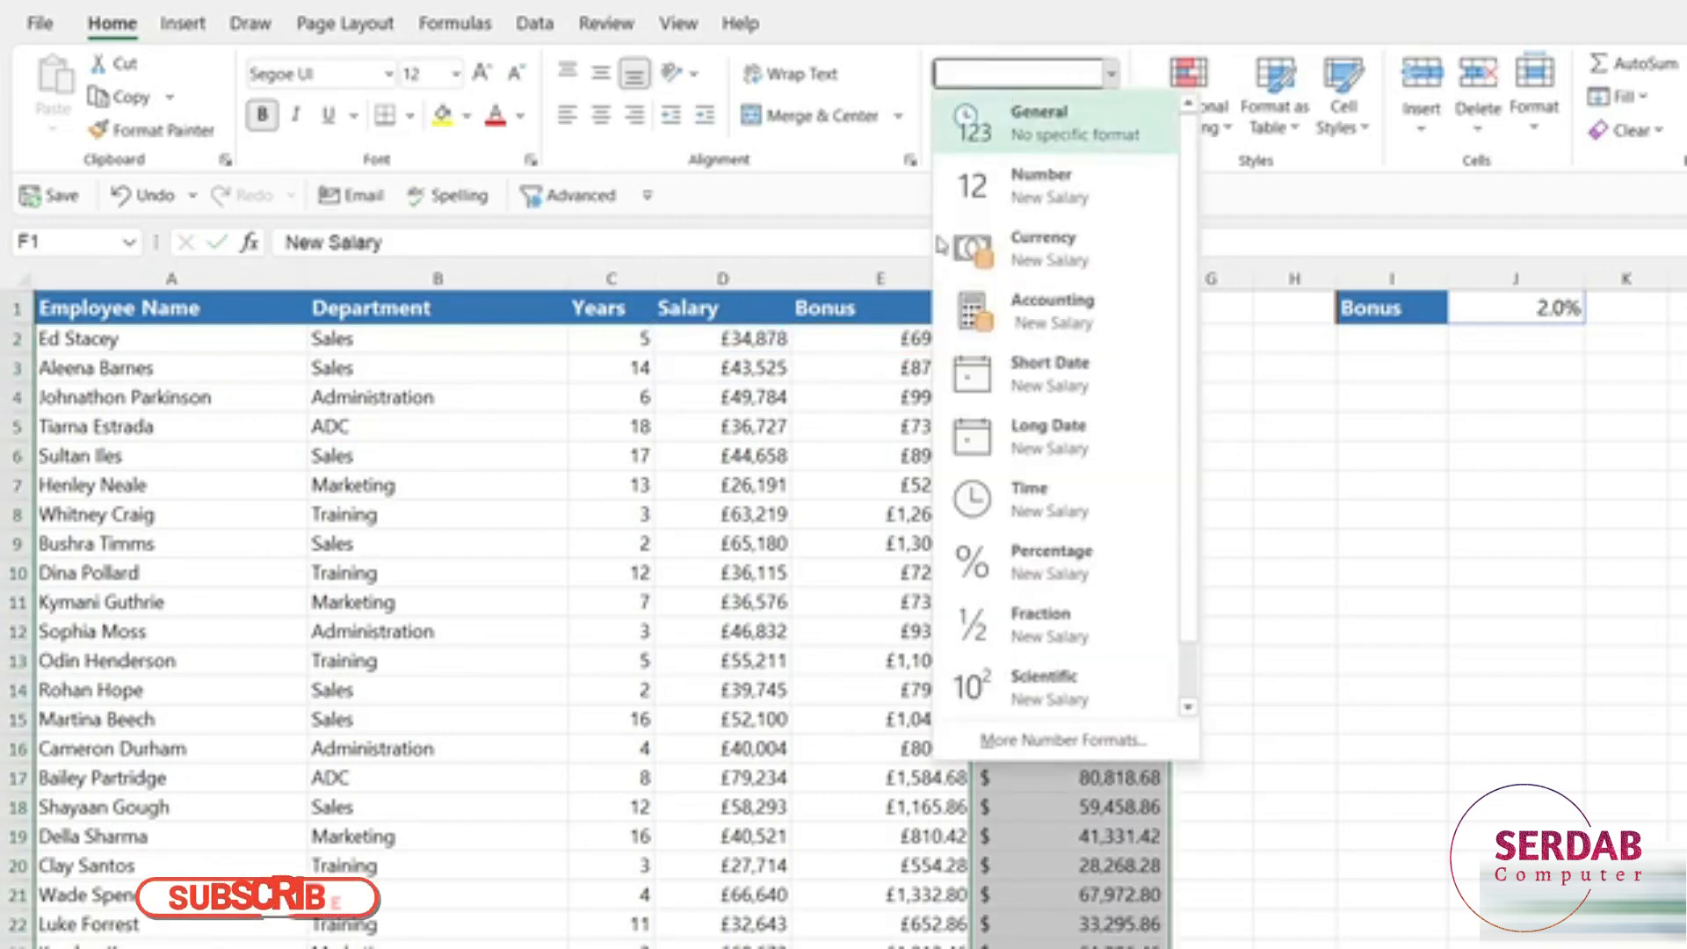
{"action": "left_click", "coordinate": [942, 247]}
{"action": "left_click", "coordinate": [1294, 515]}
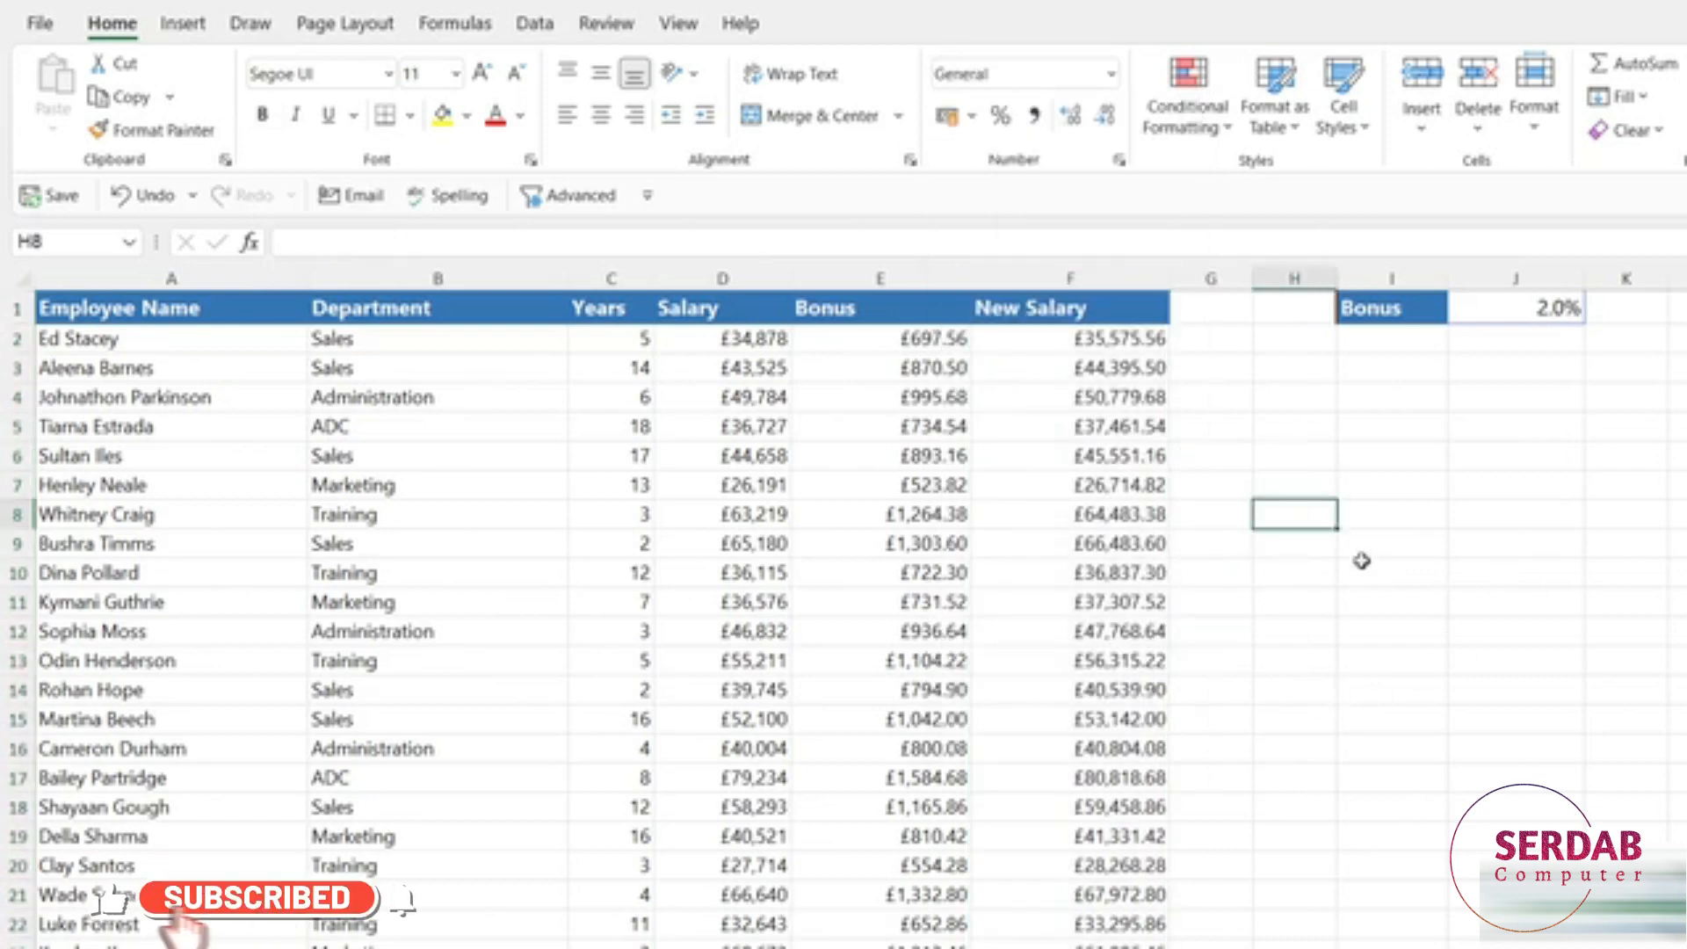
{"action": "left_click", "coordinate": [1391, 484]}
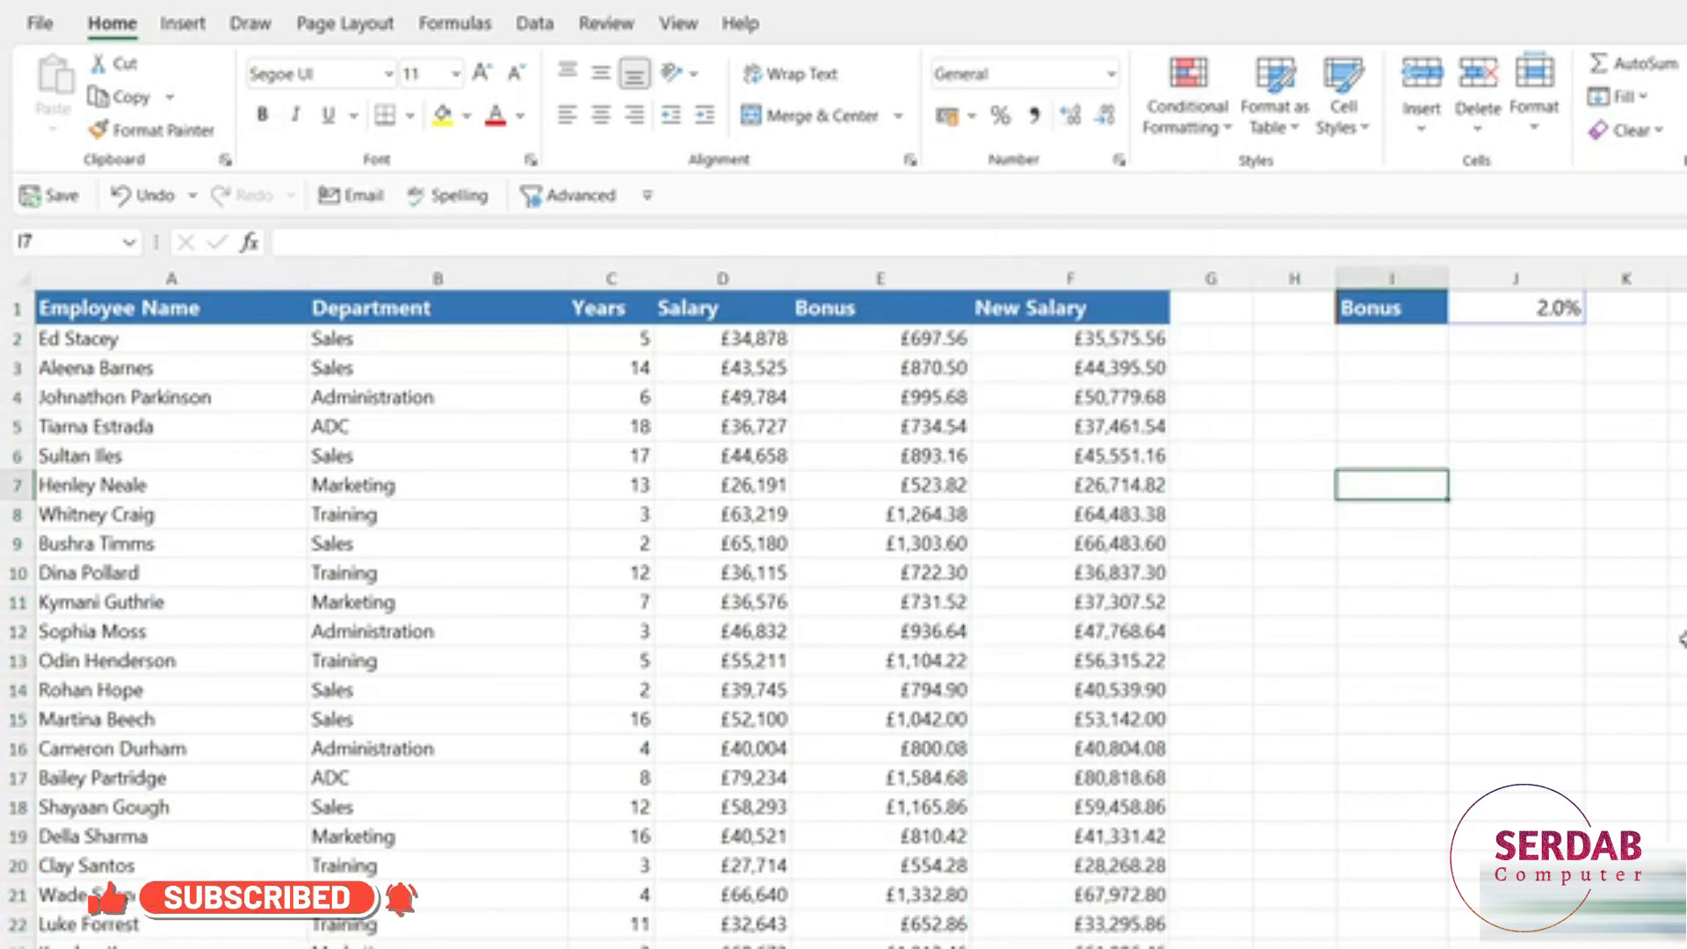